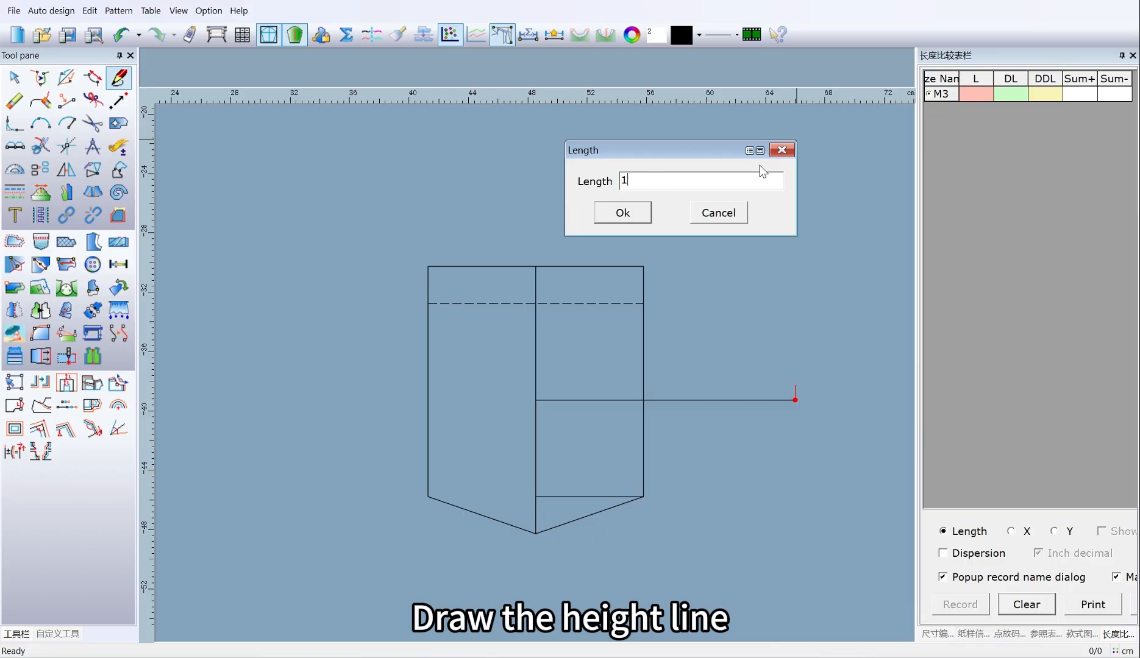
Draw the 17.5 cm vertical height line and mirror it with the horizontal line across the pocket's vertical center line.
left_click(649, 220)
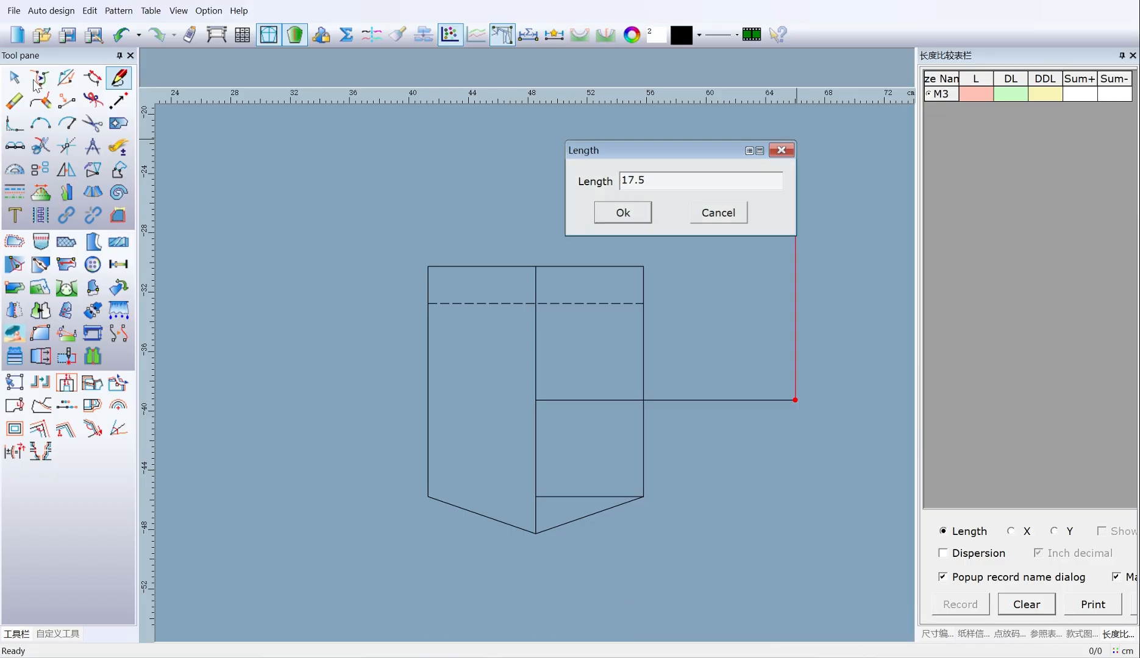
left_click(66, 169)
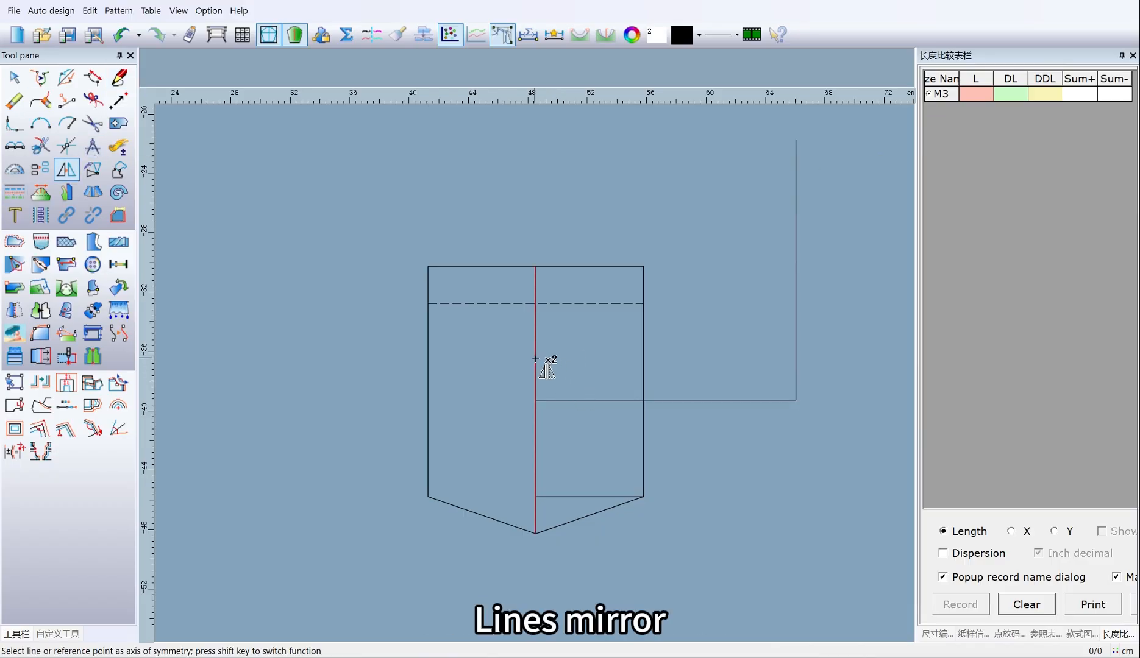
left_click(535, 359)
left_click_drag(819, 316, 786, 451)
right_click(582, 443)
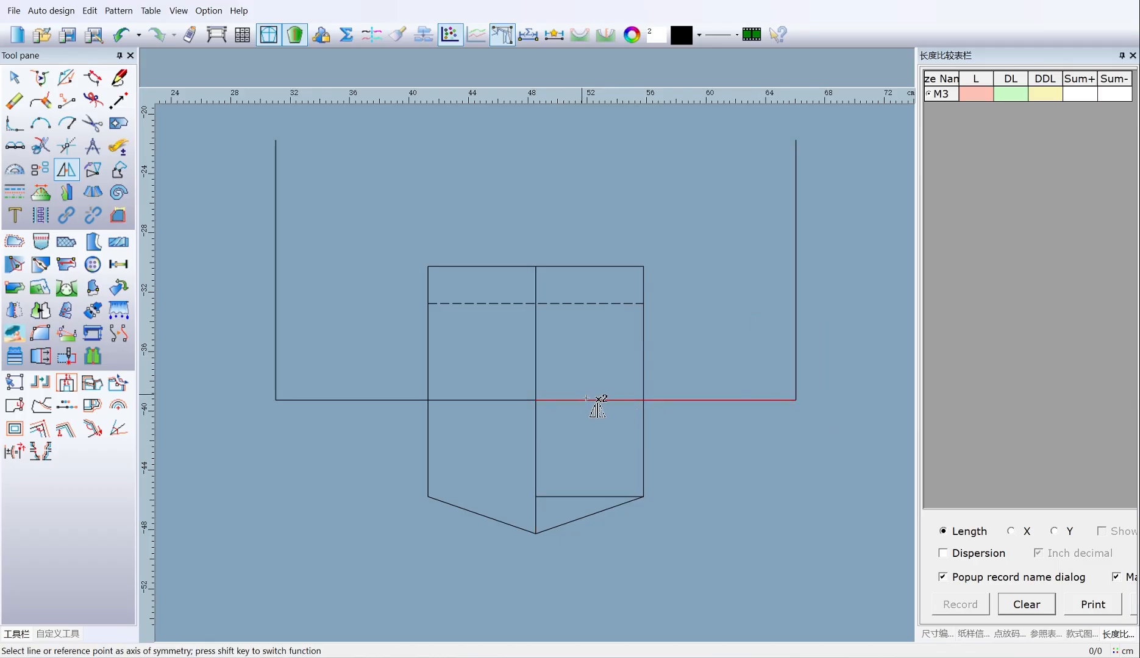
Mirror the two outer vertical lines downward across the horizontal middle line.
left_click(598, 400)
left_click_drag(221, 123, 838, 227)
right_click(689, 213)
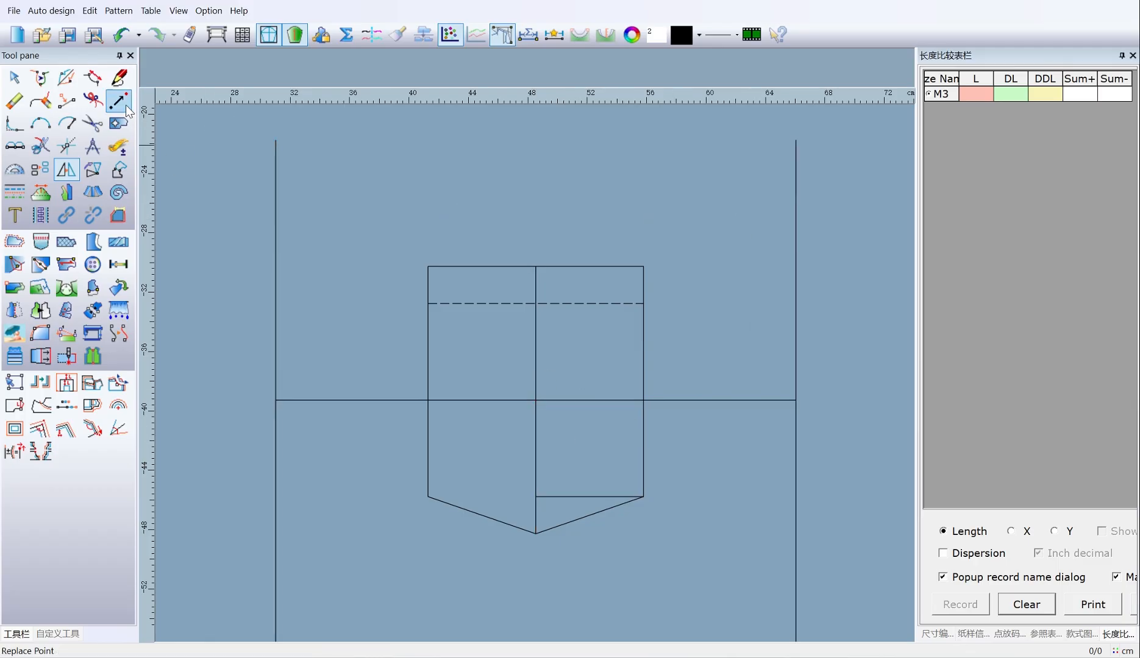
Connect the upper ends and the lower ends of the two outer vertical lines with 35 cm horizontal lines, closing the square.
left_click(120, 77)
scroll(542, 363, "down", 4)
left_click(473, 302)
left_click(644, 303)
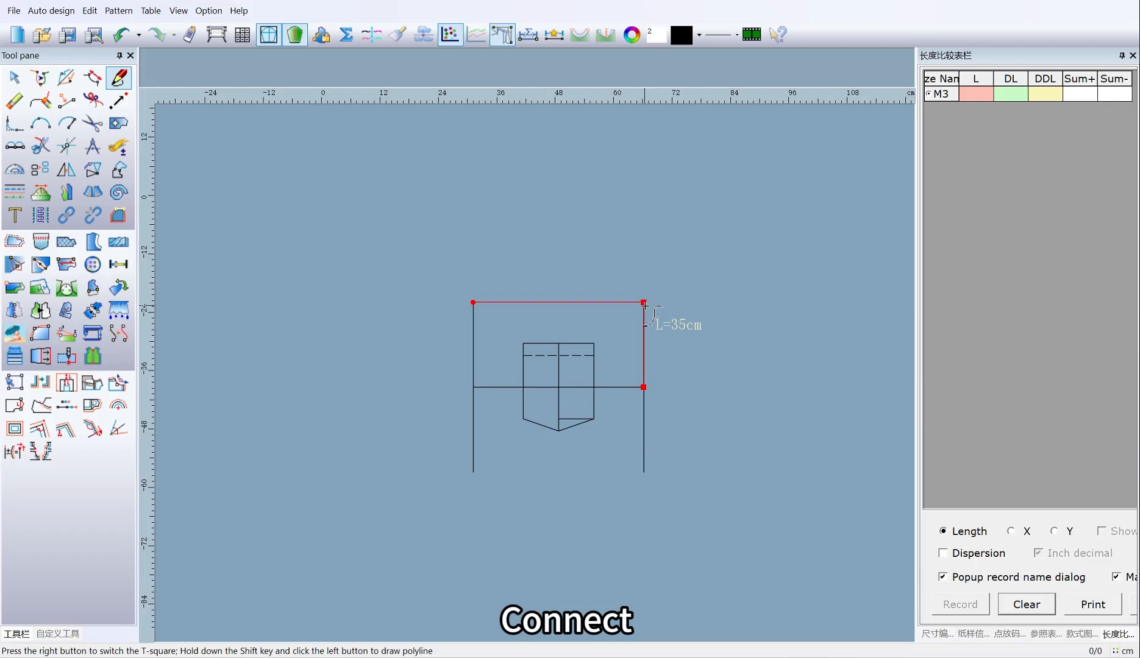
right_click(720, 313)
left_click(473, 473)
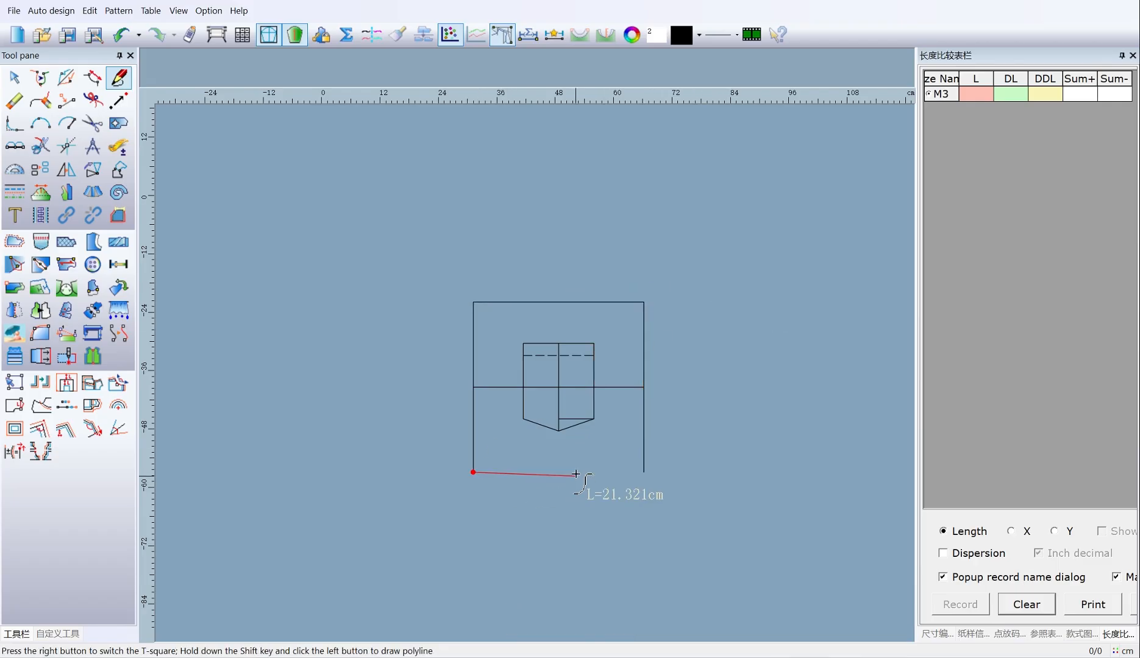
left_click(644, 472)
right_click(682, 467)
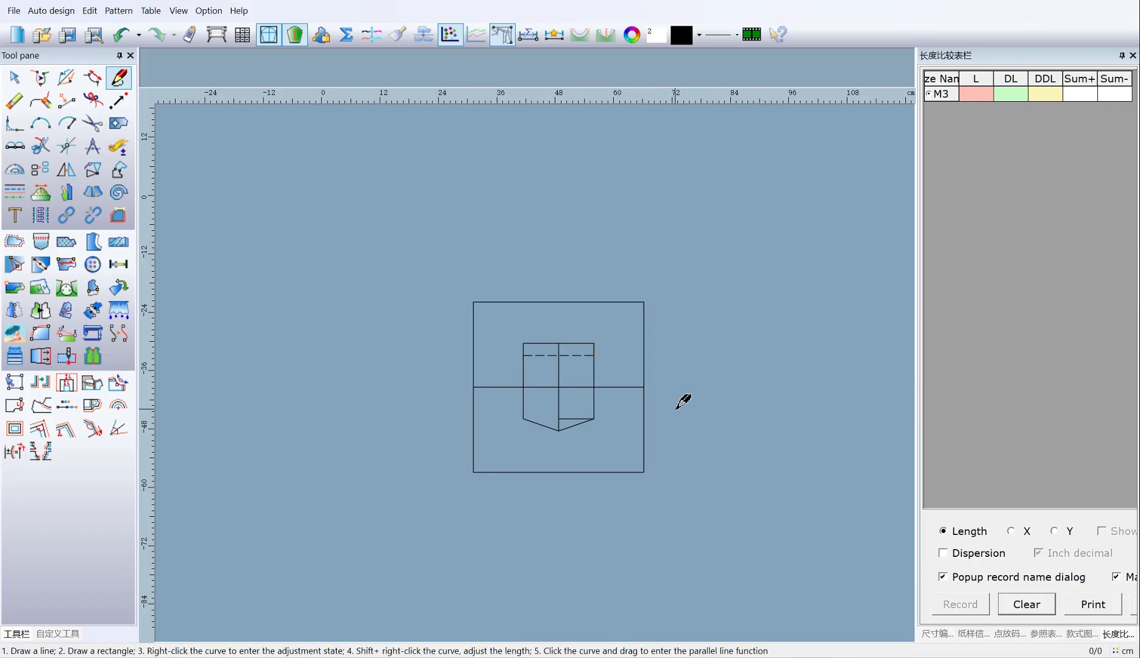
Draw vertical lines from both upper corners of the pocket up to the square's top edge.
scroll(644, 386, "up", 3)
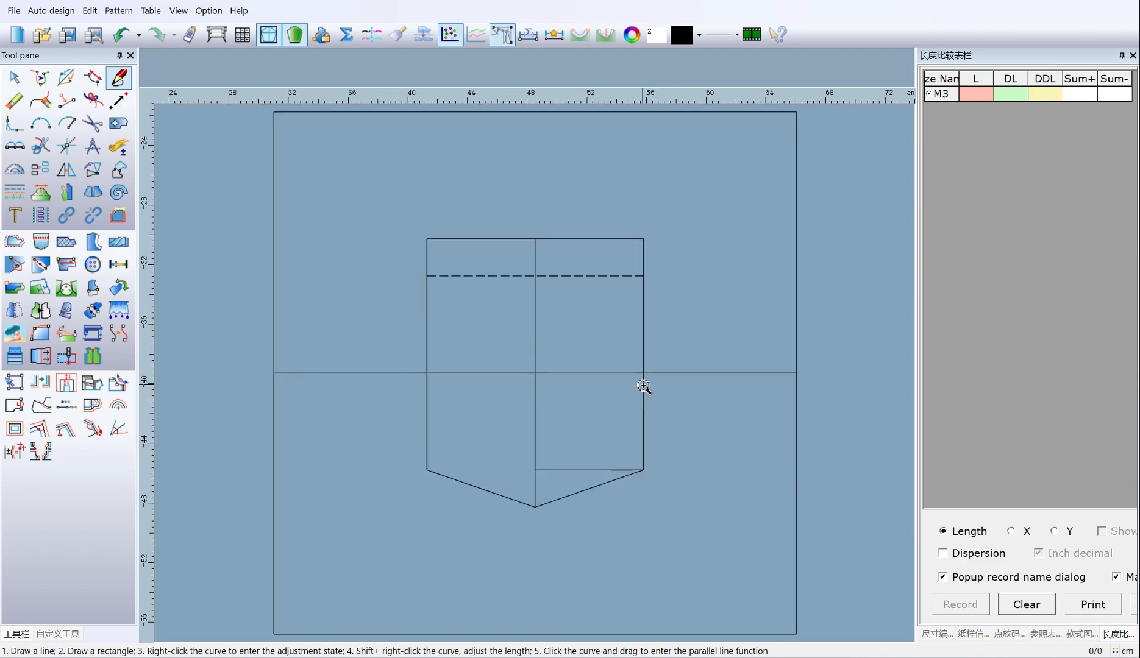
scroll(659, 360, "down", 1)
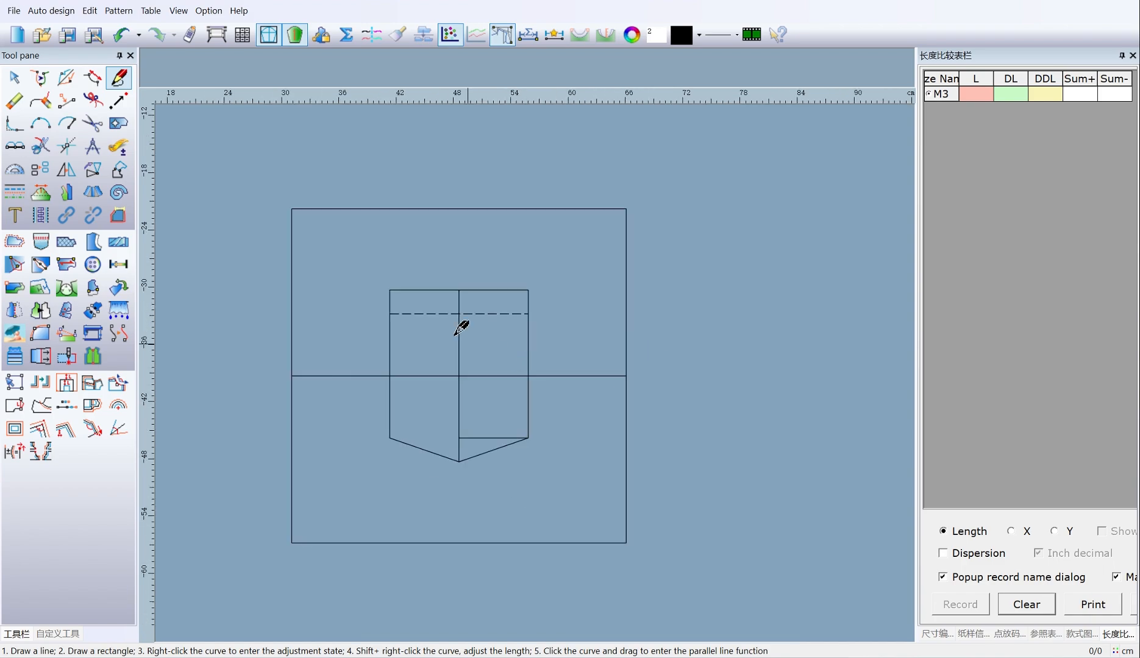
left_click(390, 291)
left_click(399, 214)
right_click(403, 220)
left_click(528, 290)
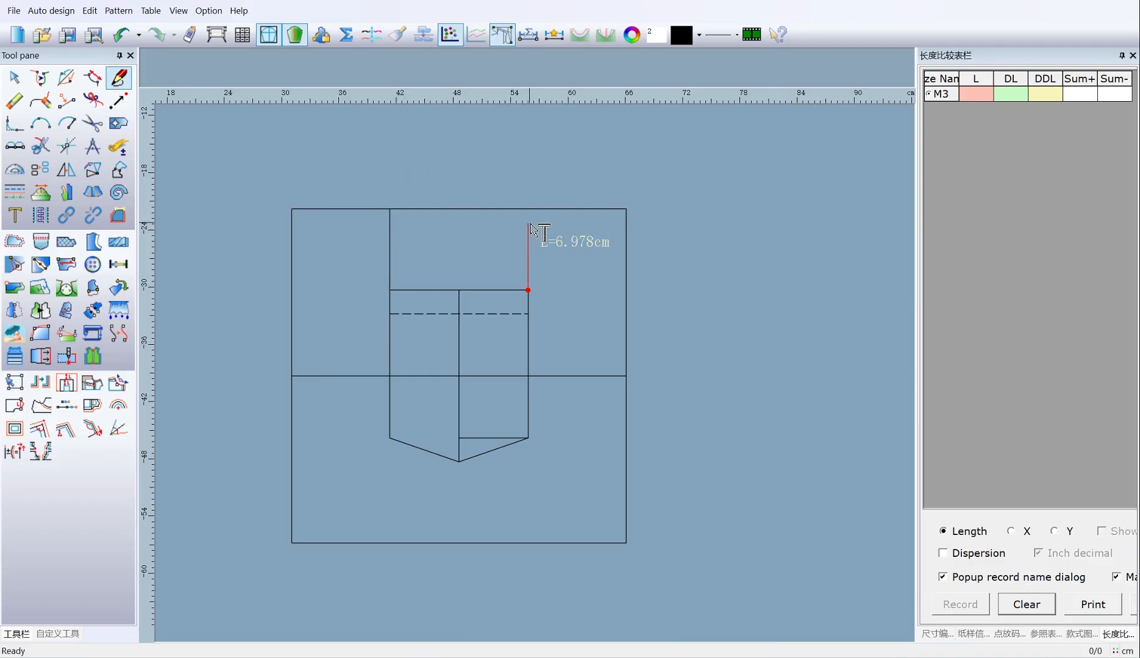
left_click(537, 213)
right_click(505, 236)
middle_click_drag(461, 299, 536, 372)
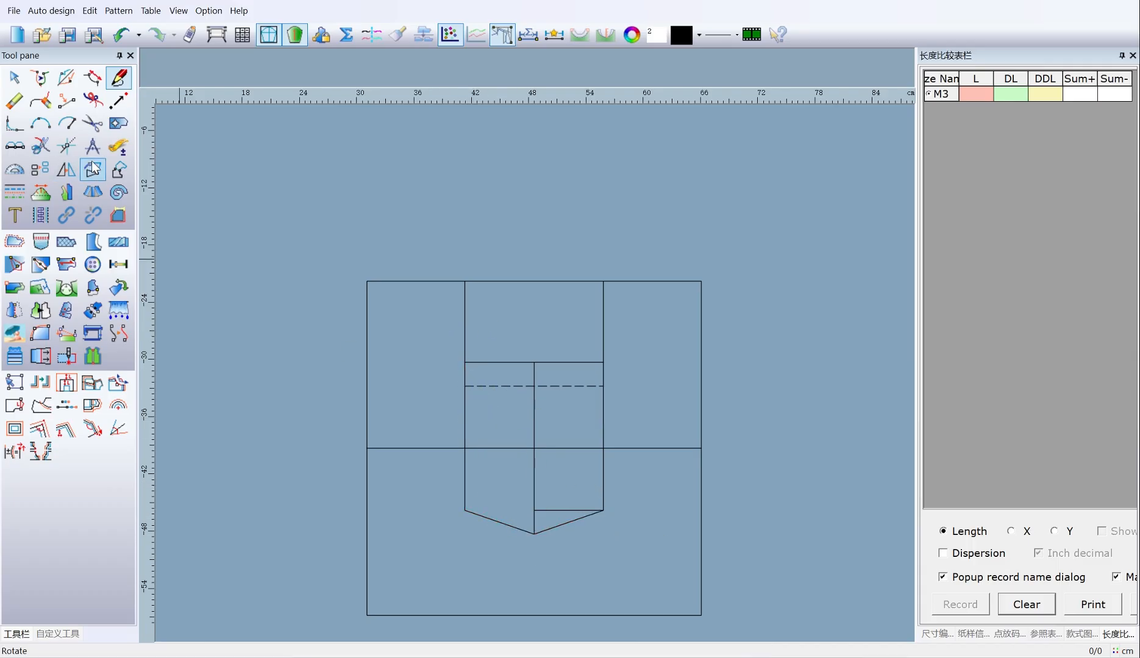
Draw the pocket's sewing line as a parallel inside its side and bottom outline at 0.2 cm.
left_click(40, 147)
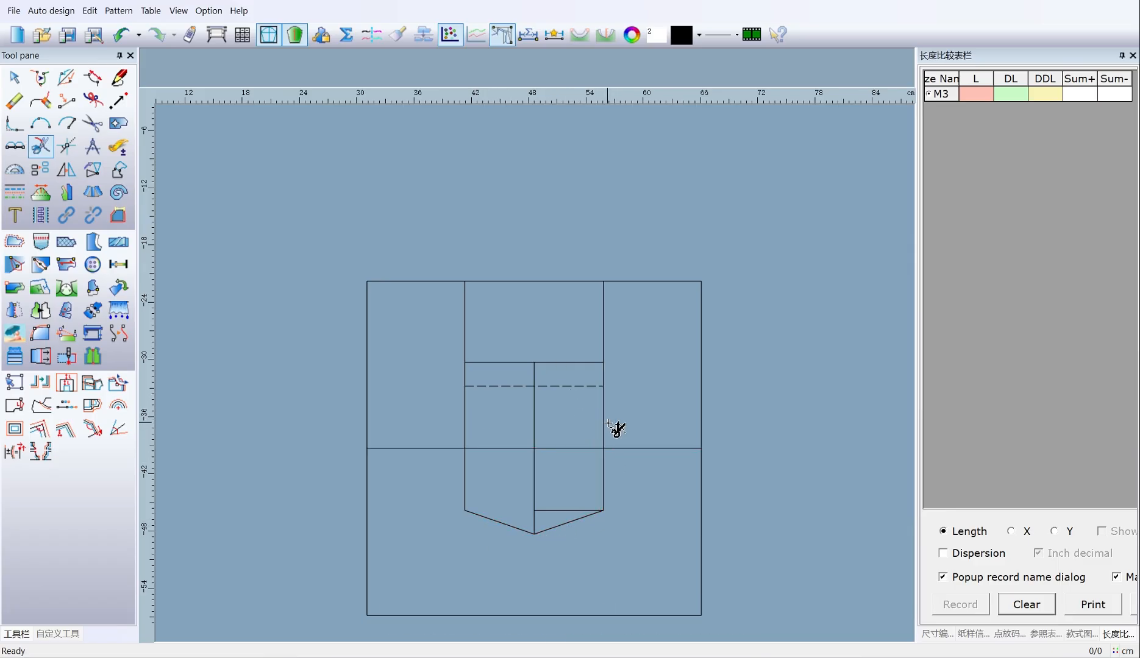
left_click(119, 77)
scroll(553, 370, "up", 2)
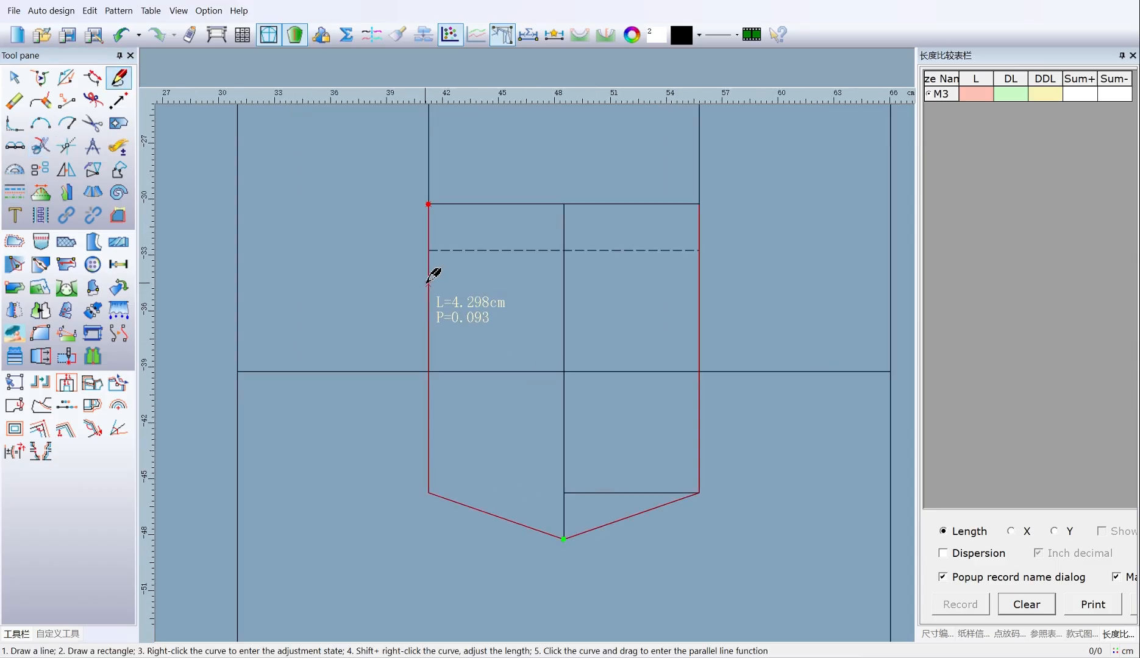
mouse_move(433, 280)
left_mouse_down()
mouse_move(496, 305)
mouse_move(432, 317)
mouse_move(443, 309)
left_mouse_up()
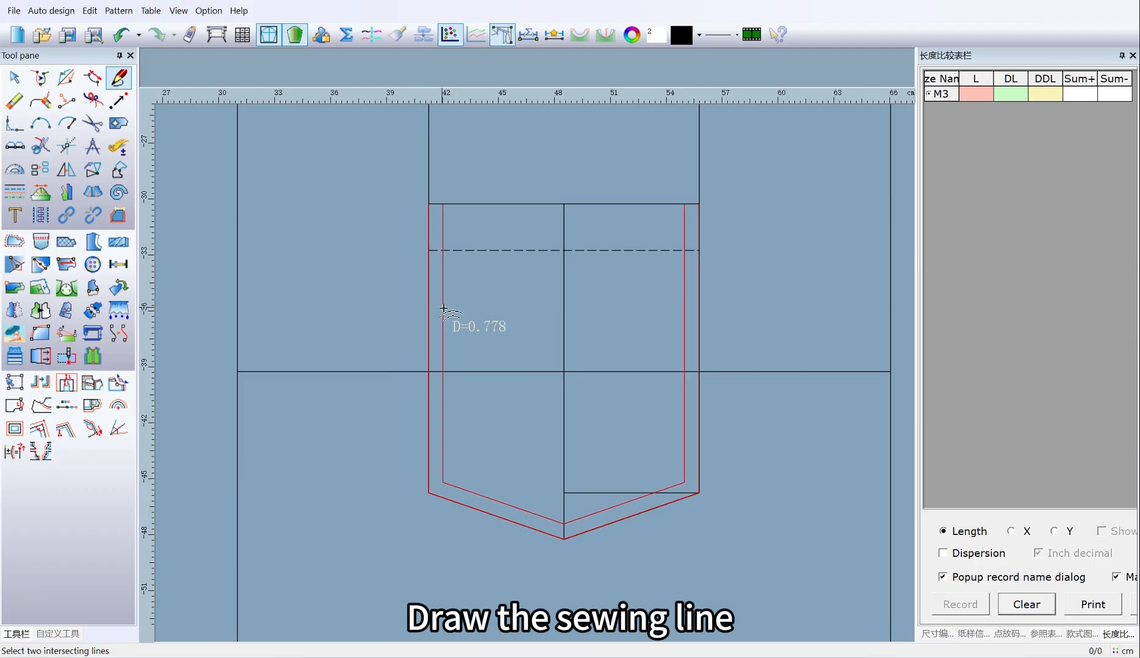
left_click(445, 309)
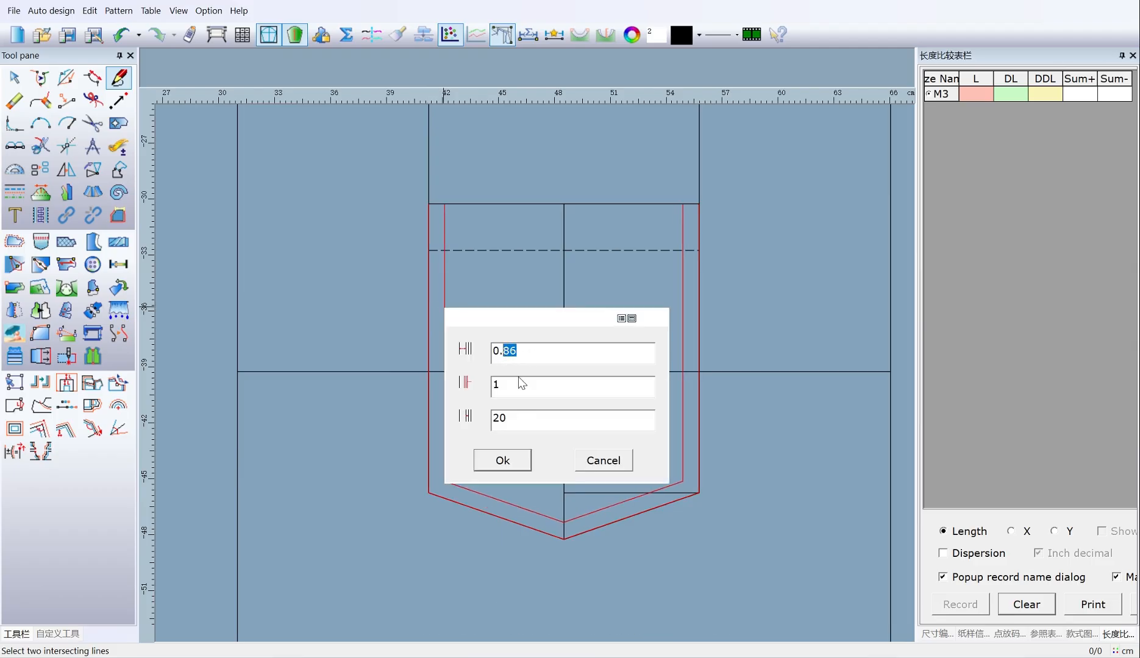
type("2")
left_click(503, 458)
scroll(542, 361, "up", 3)
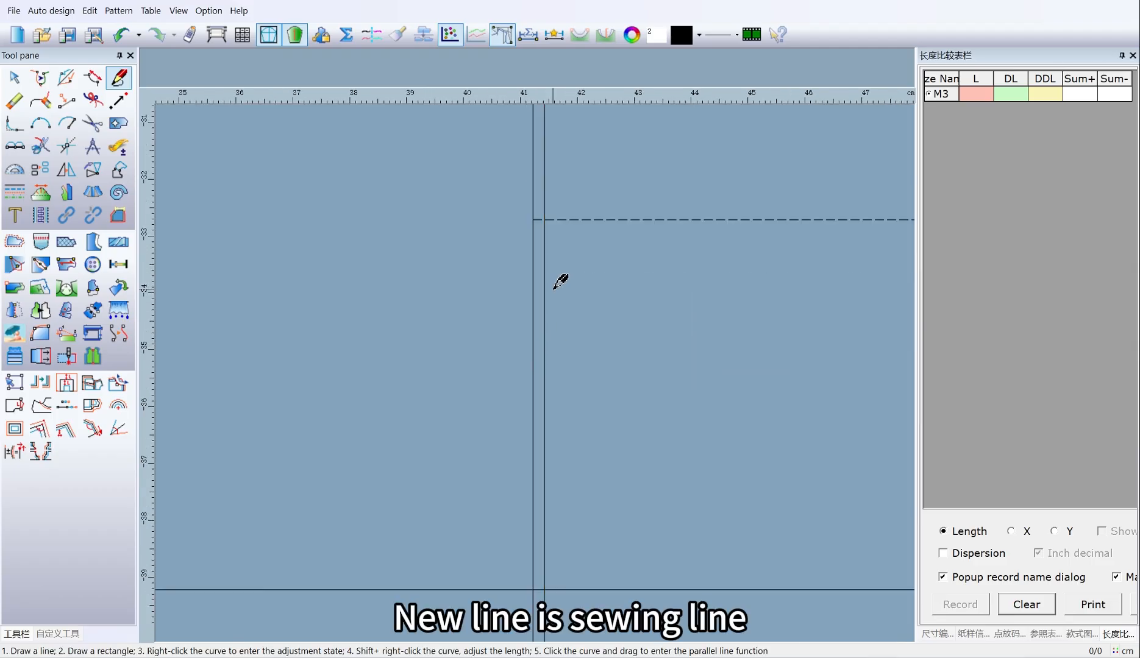
Add a parallel line 5 cm above the square's bottom edge and connect the pocket's lower tip vertically down to it.
scroll(542, 369, "down", 5)
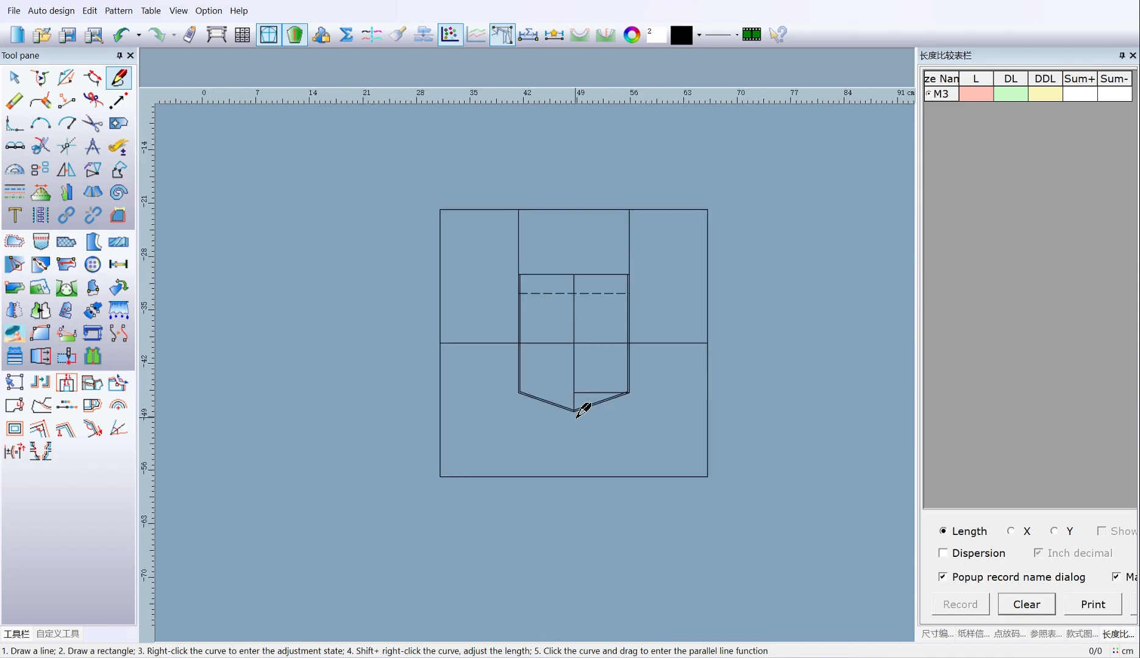
left_click_drag(613, 461, 621, 412)
type("5")
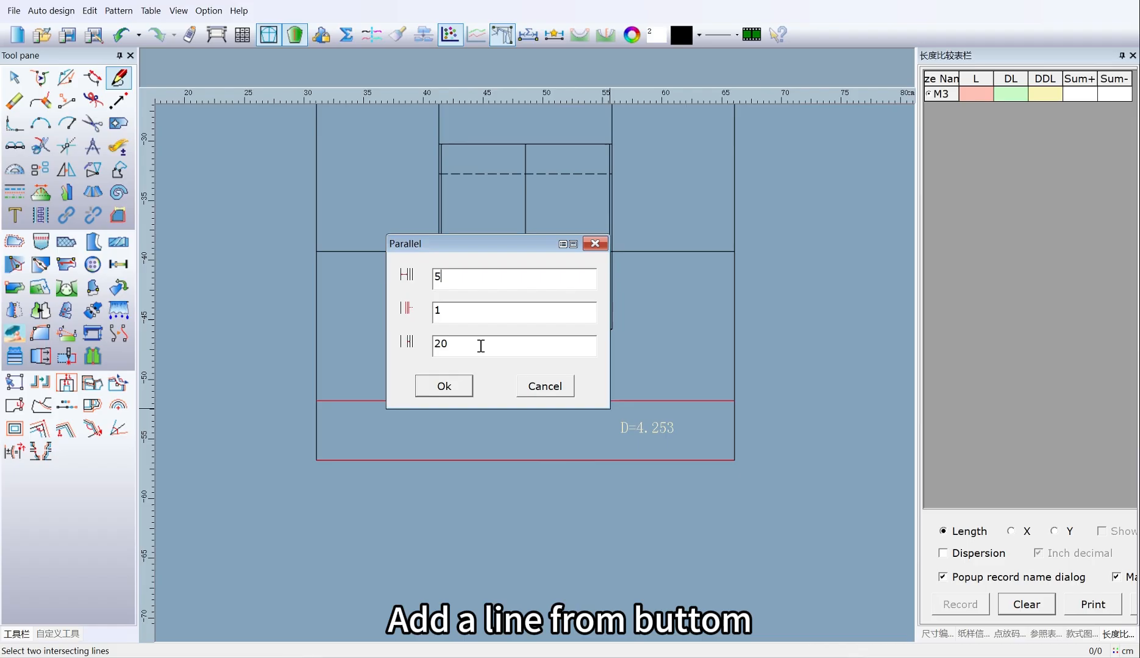
left_click(463, 387)
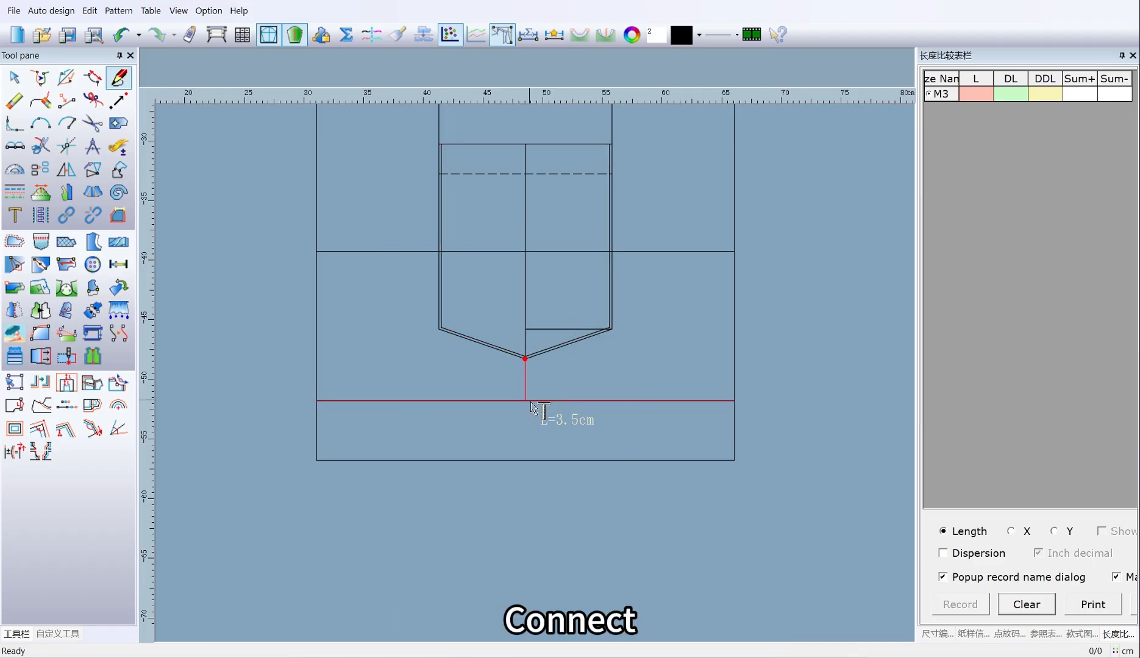
Draw an angle line from the pocket's lower tip, slanting down and left to the line 5 cm above the bottom edge.
scroll(512, 390, "up", 3)
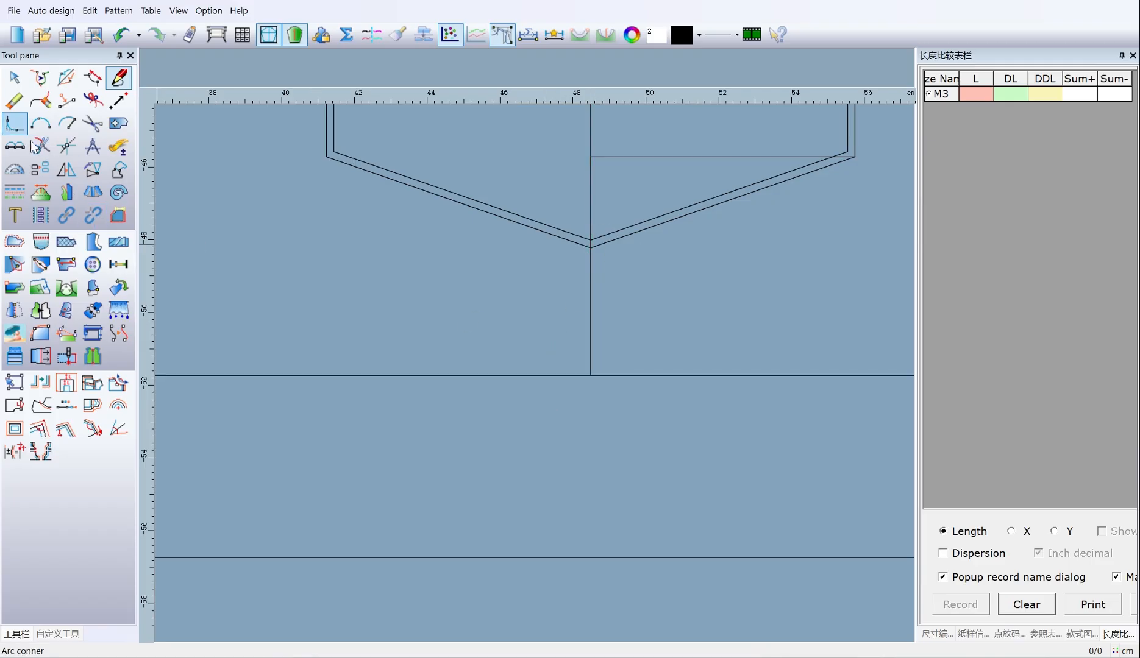
left_click(72, 150)
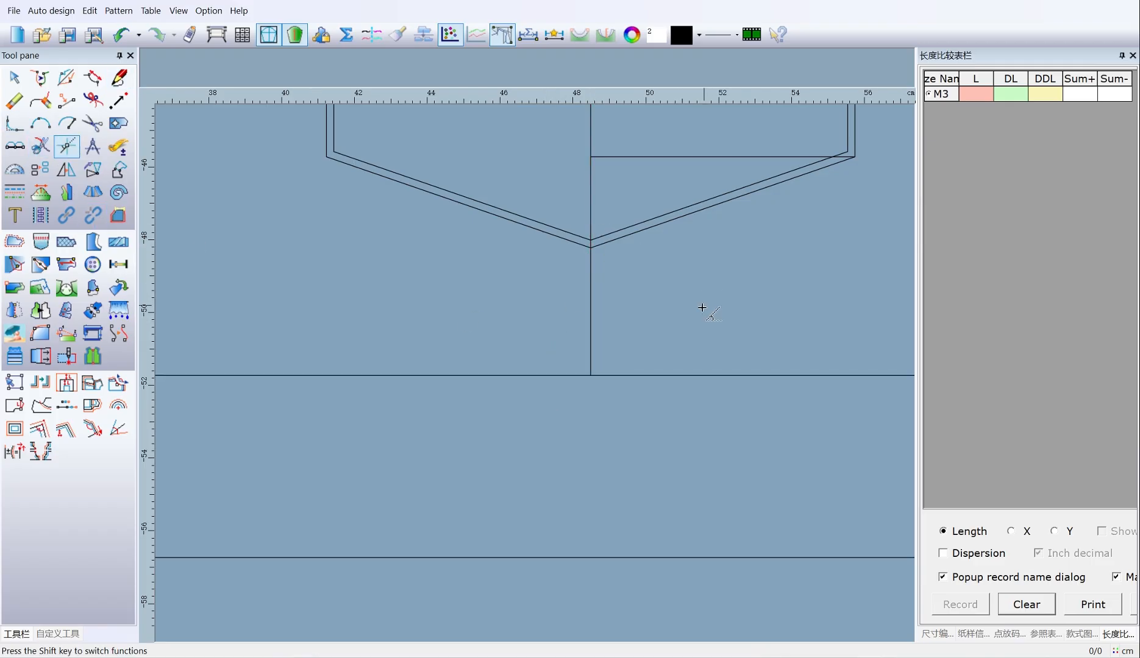
left_click(593, 272)
left_click(590, 247)
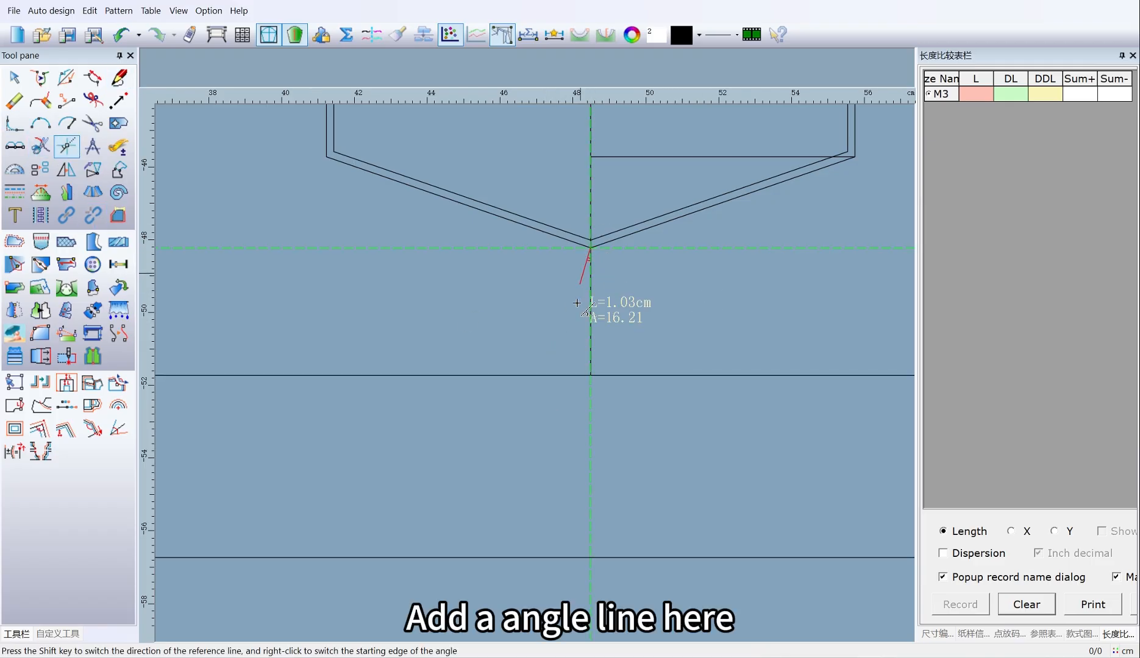
left_click(533, 376)
left_click_drag(658, 238, 854, 277)
left_click(785, 400)
scroll(511, 261, "down", 1)
scroll(533, 373, "down", 1)
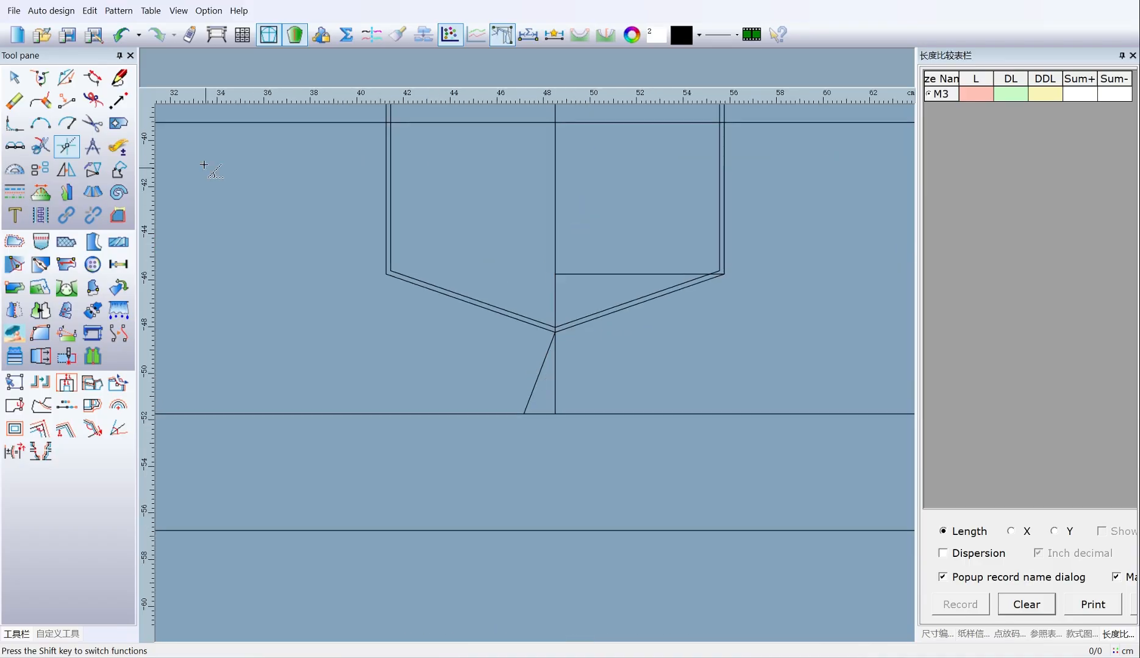
Add a point on the line 5 cm above the bottom edge, about 3 cm left of the angle line's foot.
left_click(119, 77)
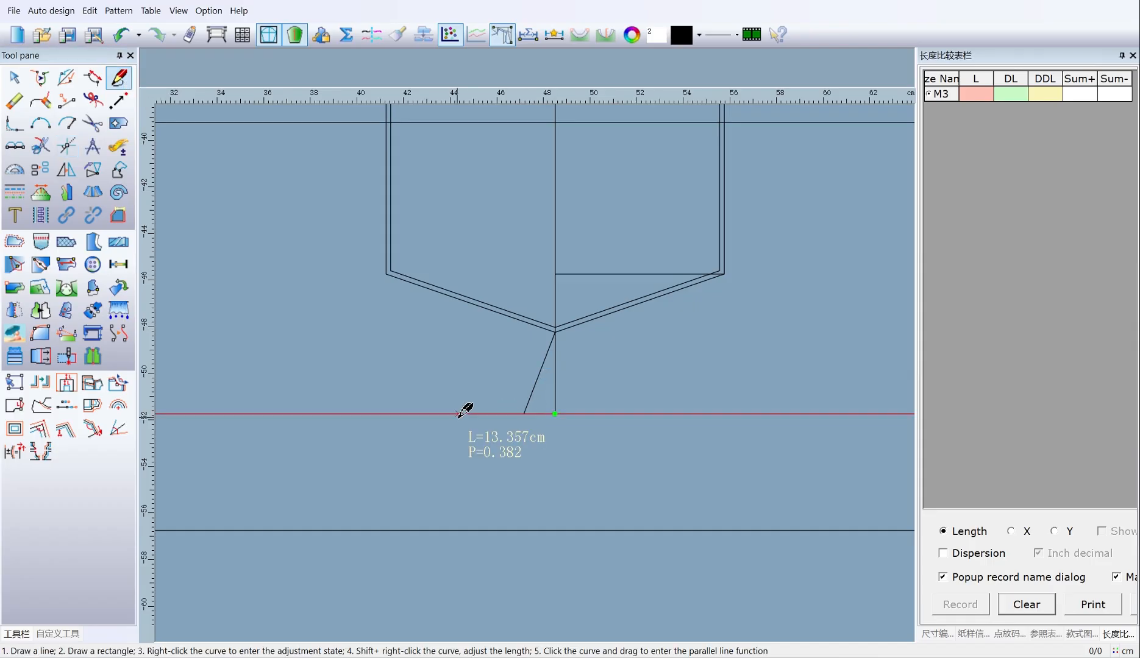
left_click(69, 104)
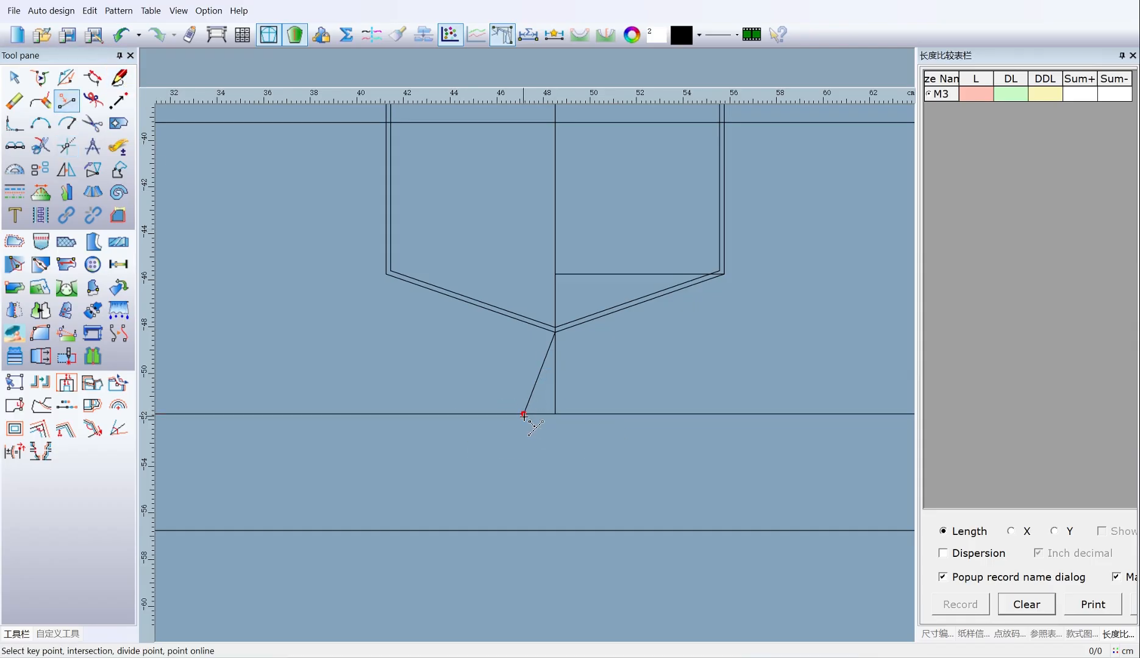
left_click(389, 415)
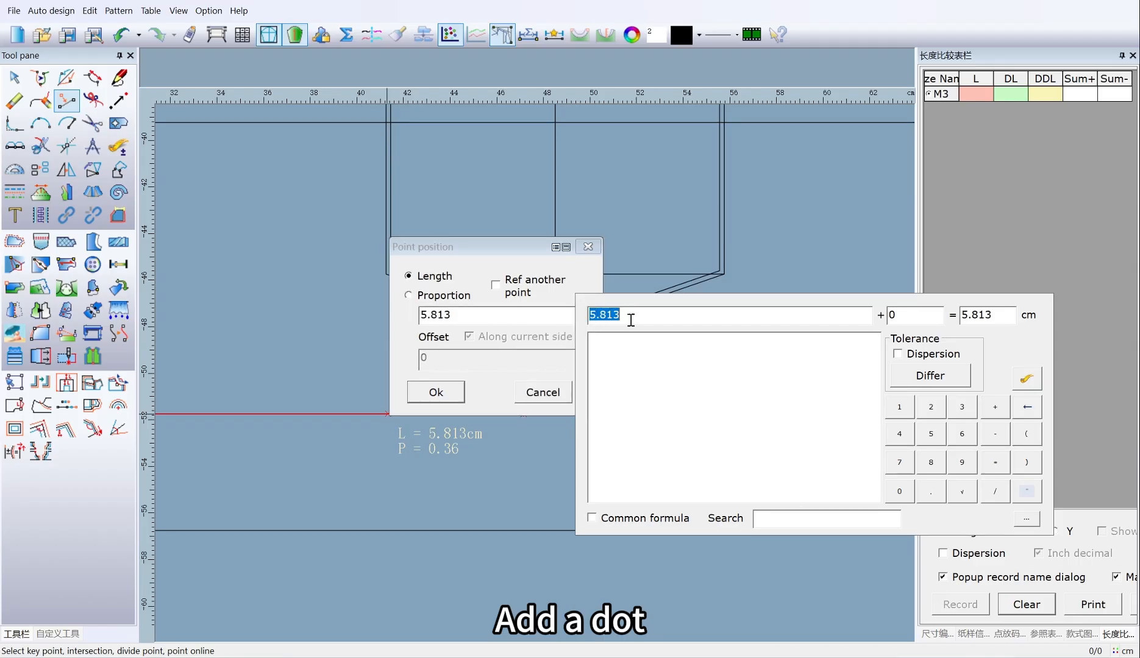
left_click(555, 247)
left_click(616, 259)
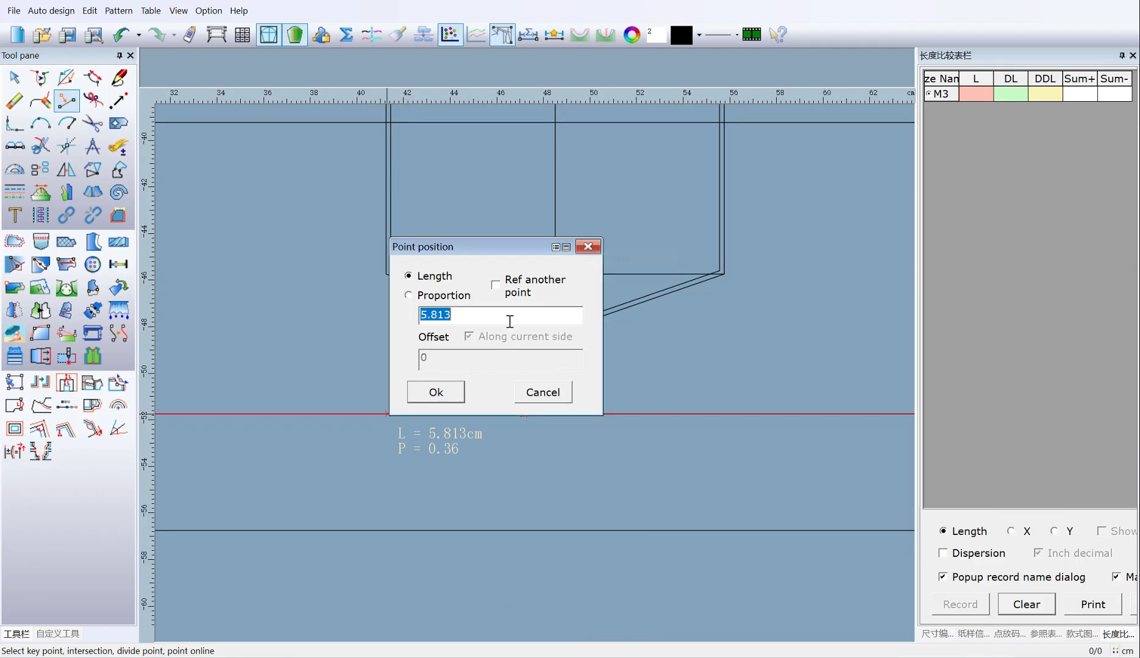
left_click(461, 401)
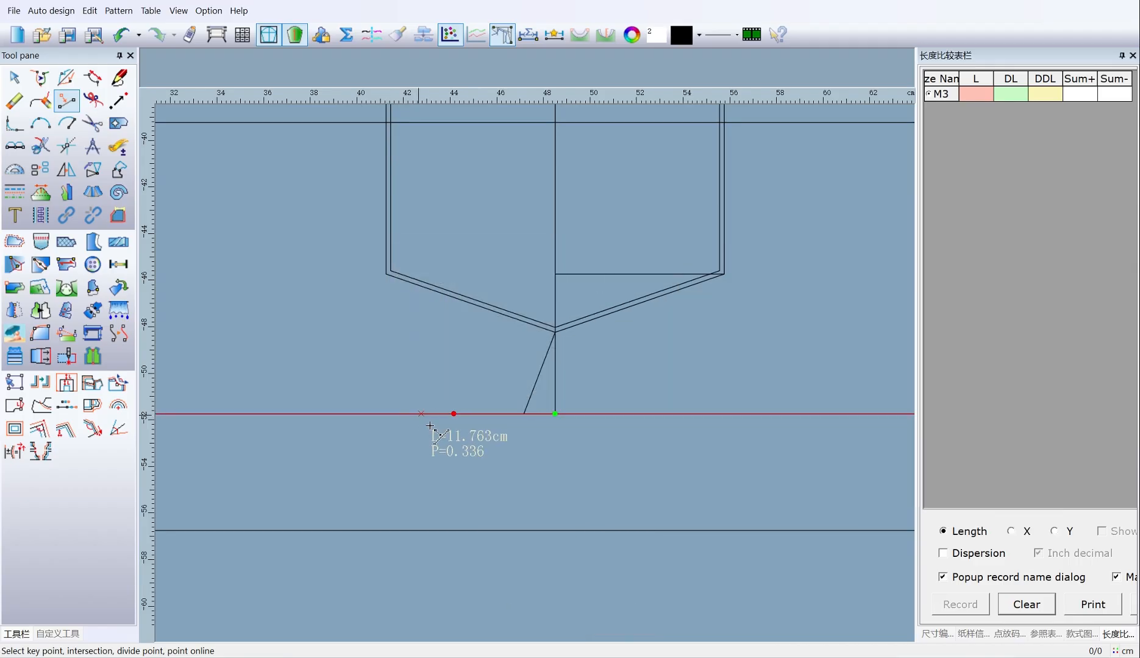
Add a second point on the same line, 7 cm to the left of the first point.
middle_click_drag(426, 420, 528, 364)
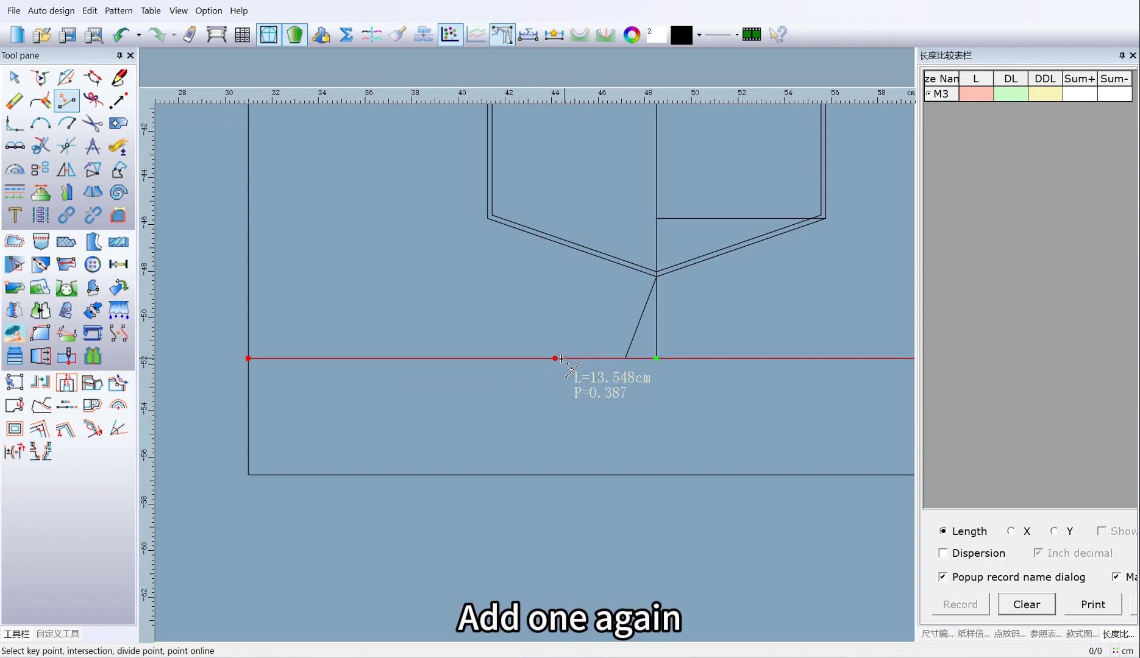
left_click(396, 364)
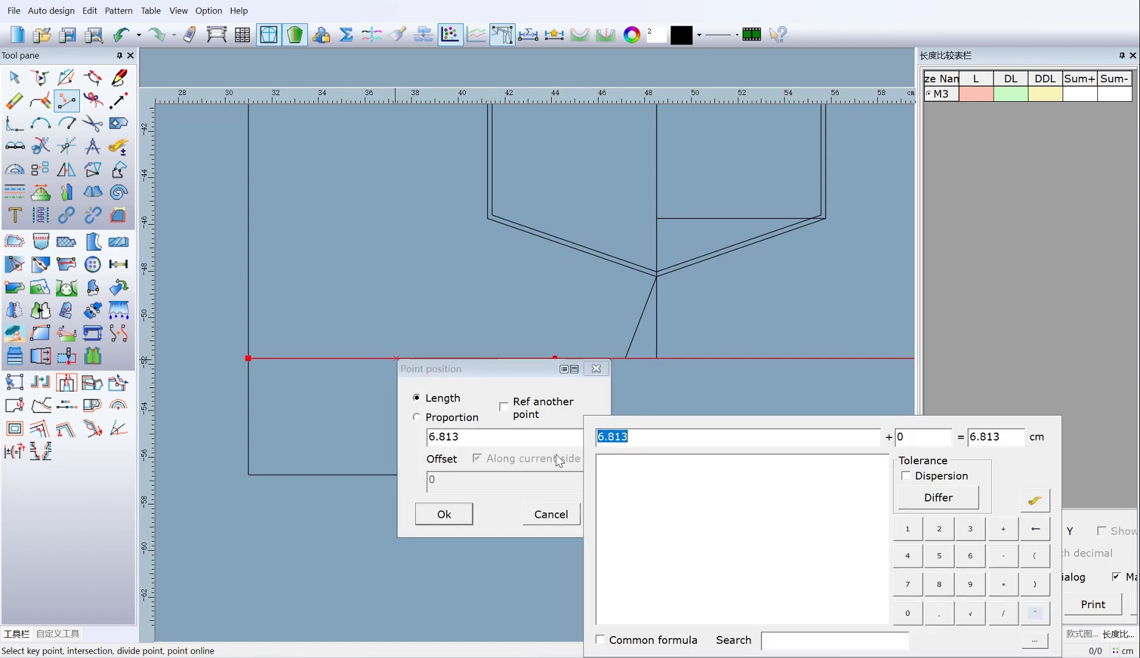
type("7")
left_click(460, 517)
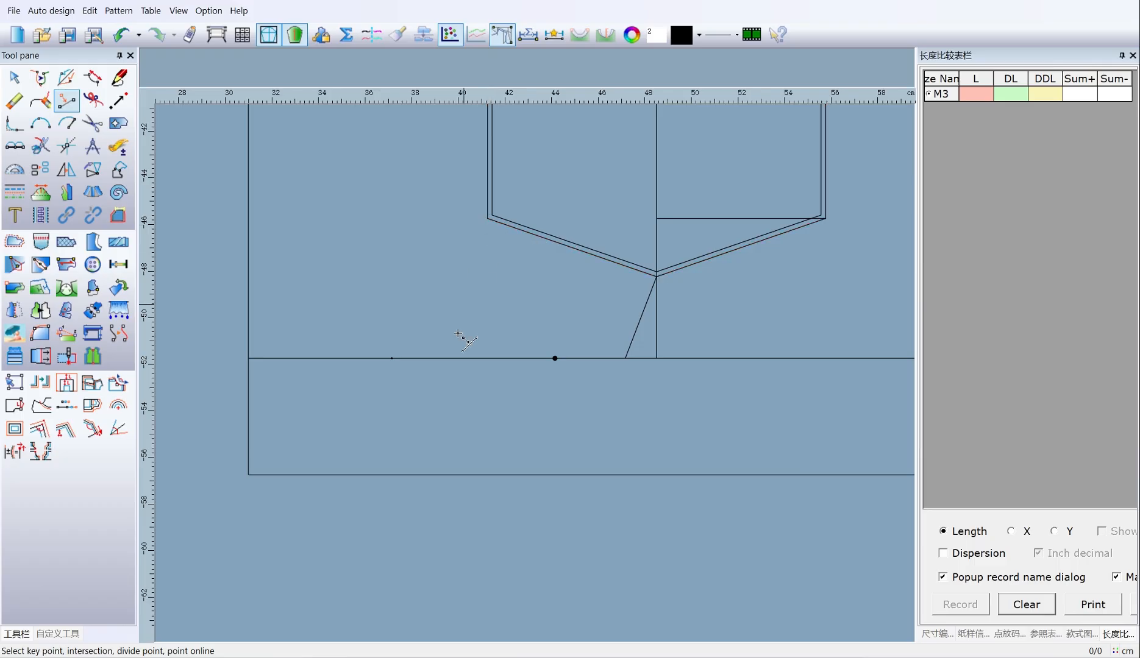
Draw a 2 cm horizontal line leftward from a point about 3 cm above the pocket's upper left corner on the vertical line.
scroll(480, 311, "down", 4)
scroll(524, 193, "up", 4)
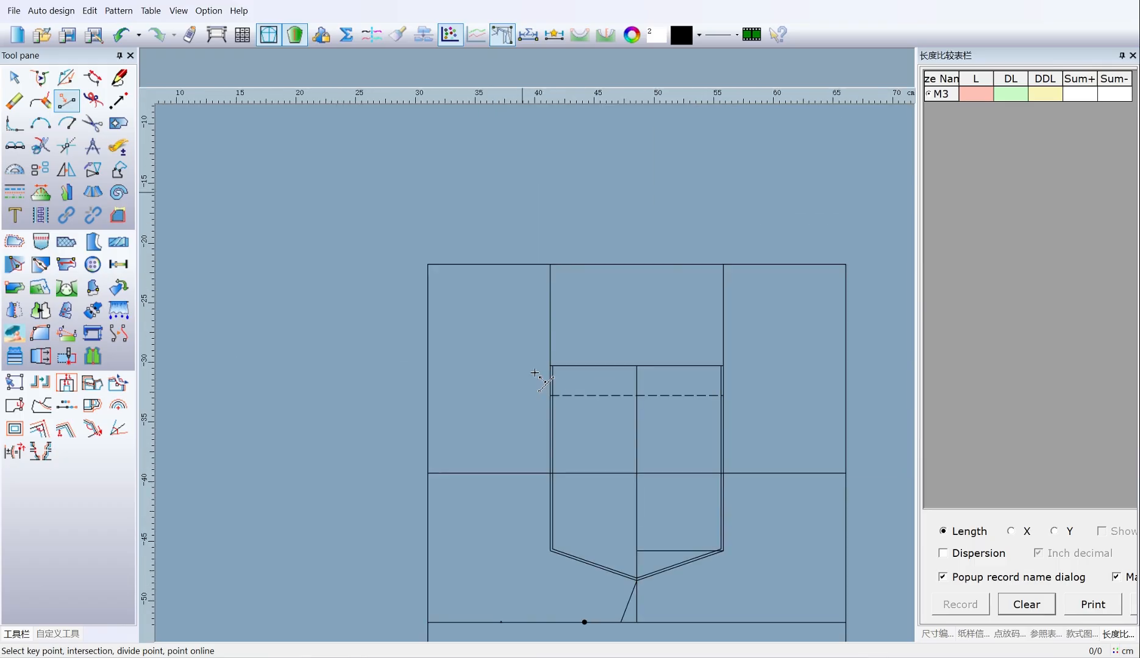
left_click(119, 77)
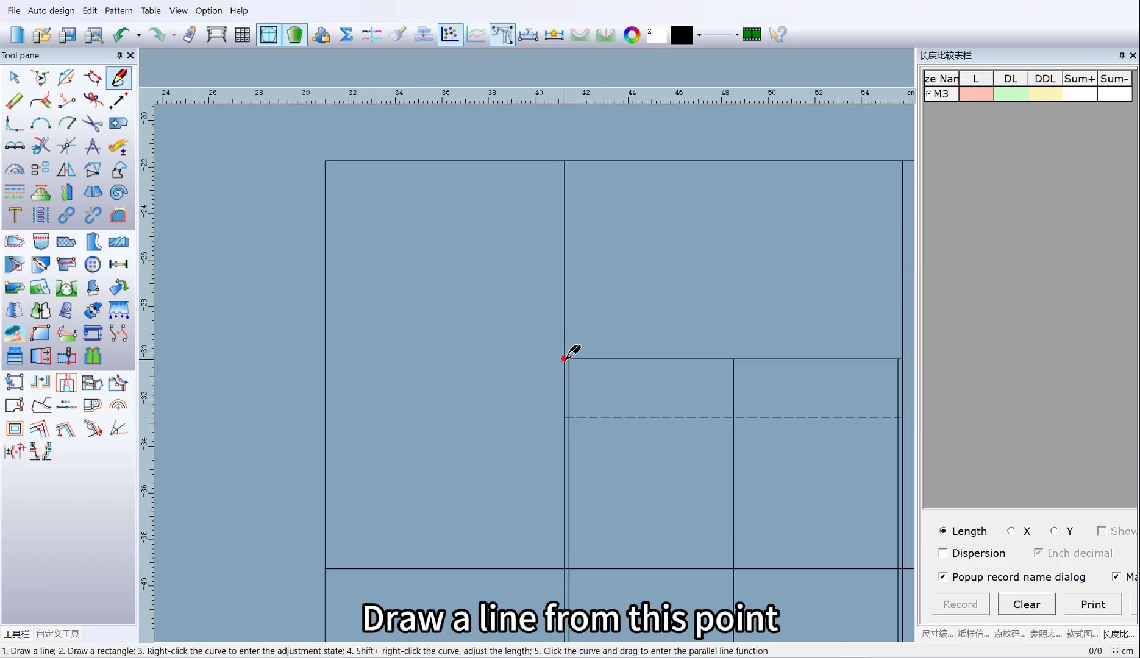
left_click(564, 292)
left_click(423, 459)
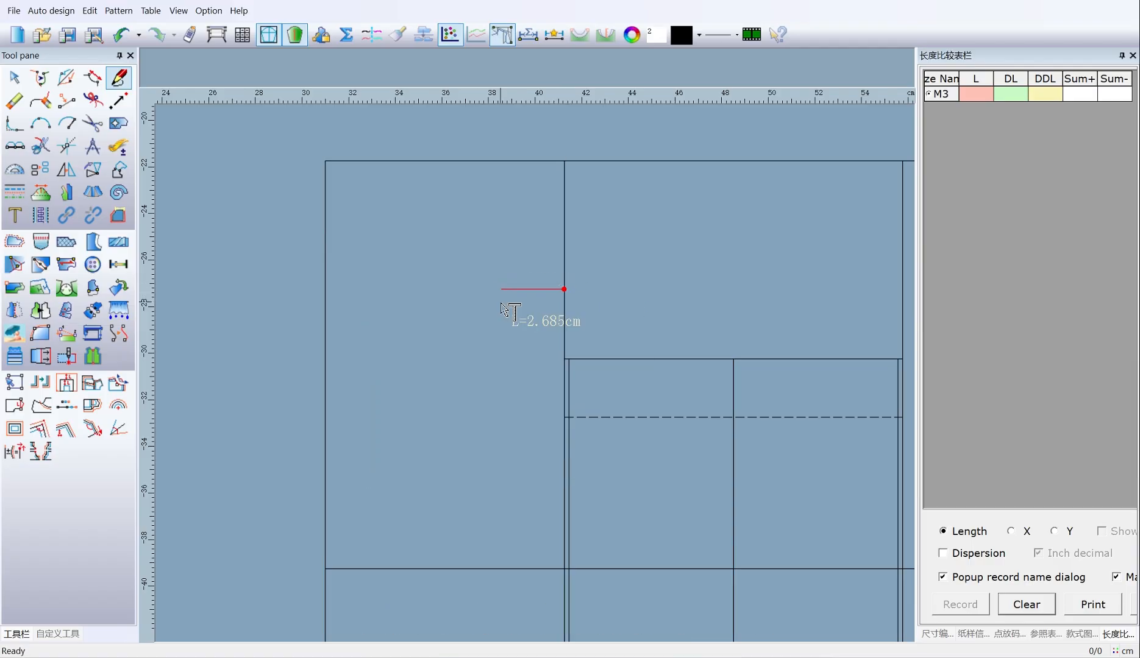
left_click(503, 305)
type("2")
left_click(564, 377)
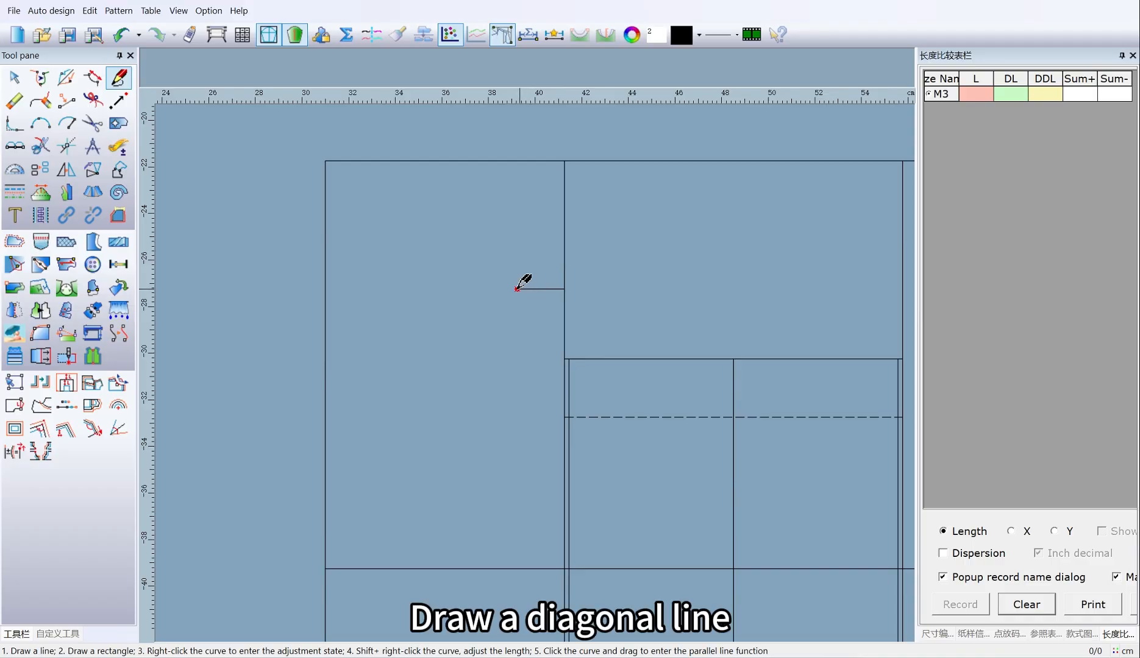
Draw a diagonal line about 20.2 cm long from the 2 cm horizontal line's left end down toward the square's left edge.
left_click(517, 289)
key("minus")
scroll(456, 480, "down", 2)
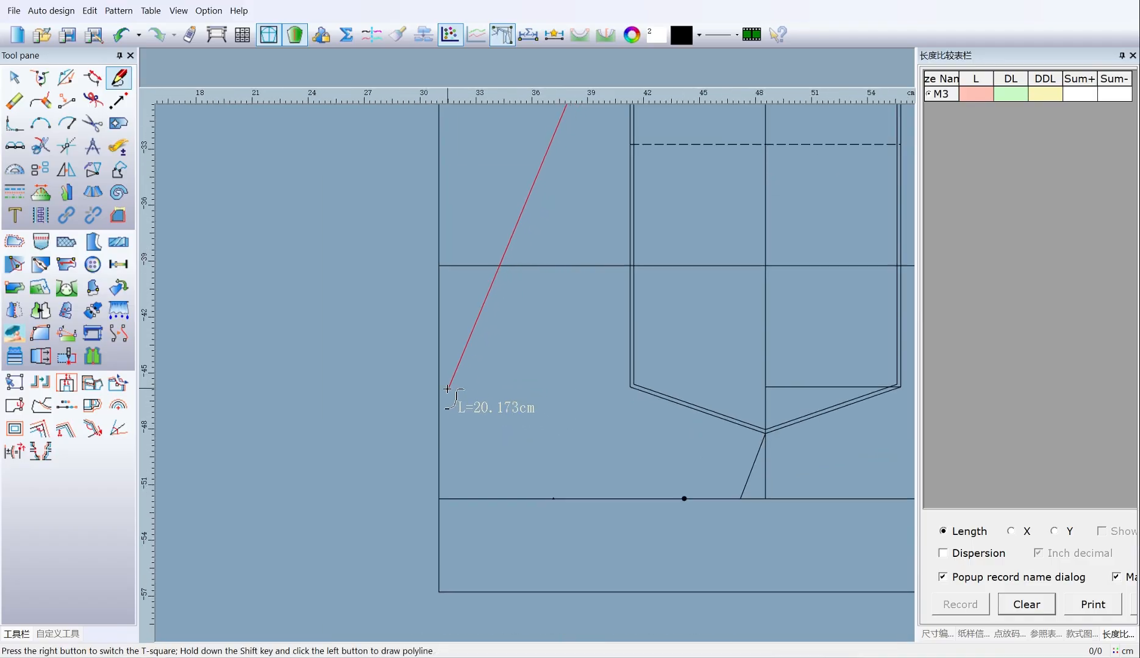
left_click(447, 389)
right_click(535, 392)
left_click(337, 376)
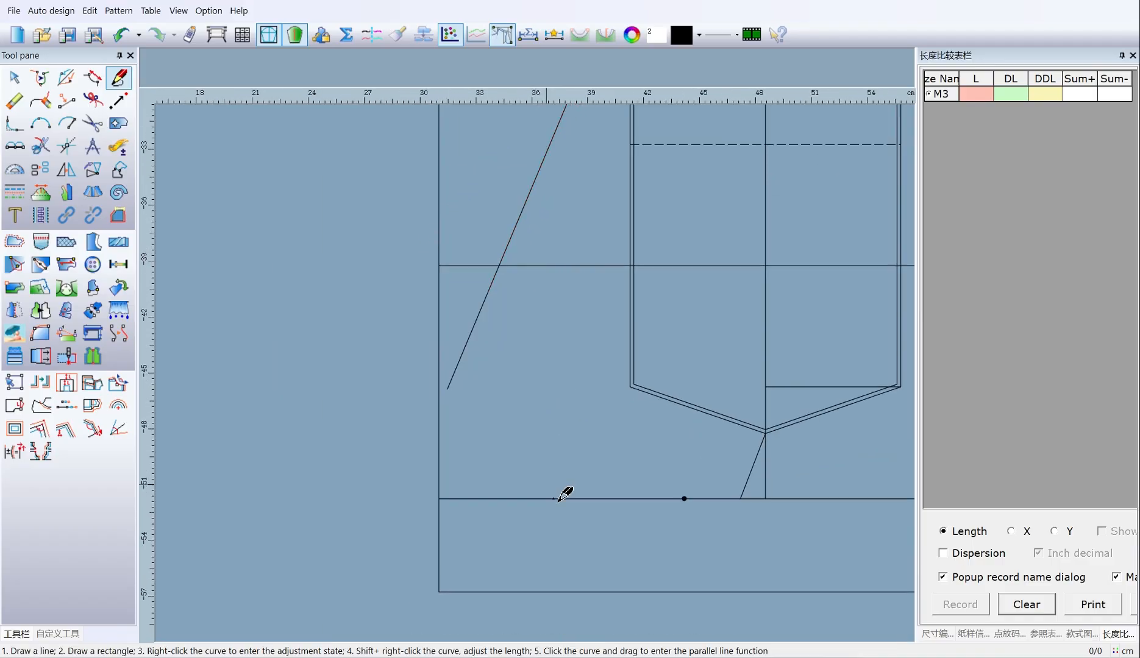
Connect the left point on the line 5 cm above the bottom edge to the diagonal line, about 1.73 cm from its lower end.
left_click(553, 498)
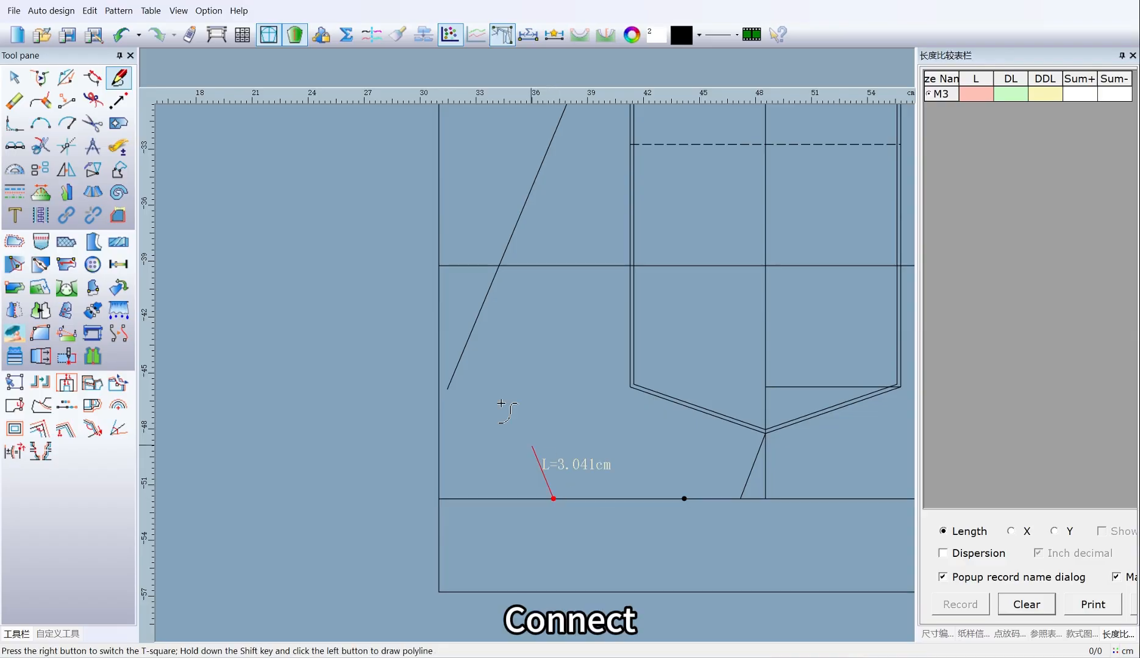
left_click(459, 357)
left_click(506, 516)
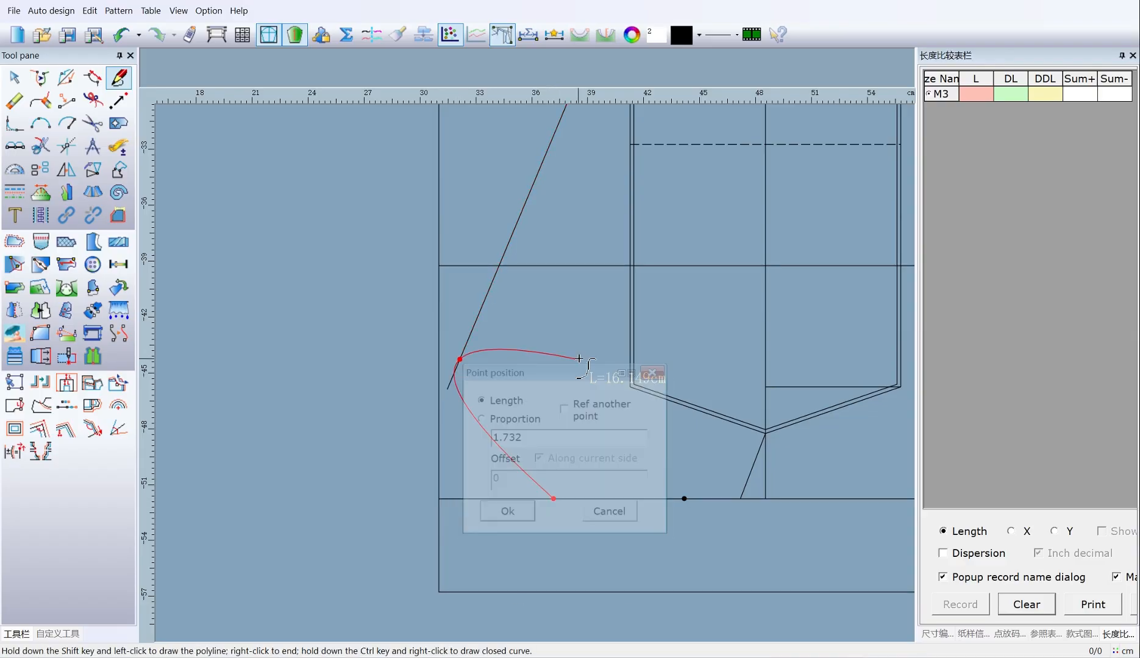
scroll(534, 373, "down", 2)
scroll(549, 371, "up", 2)
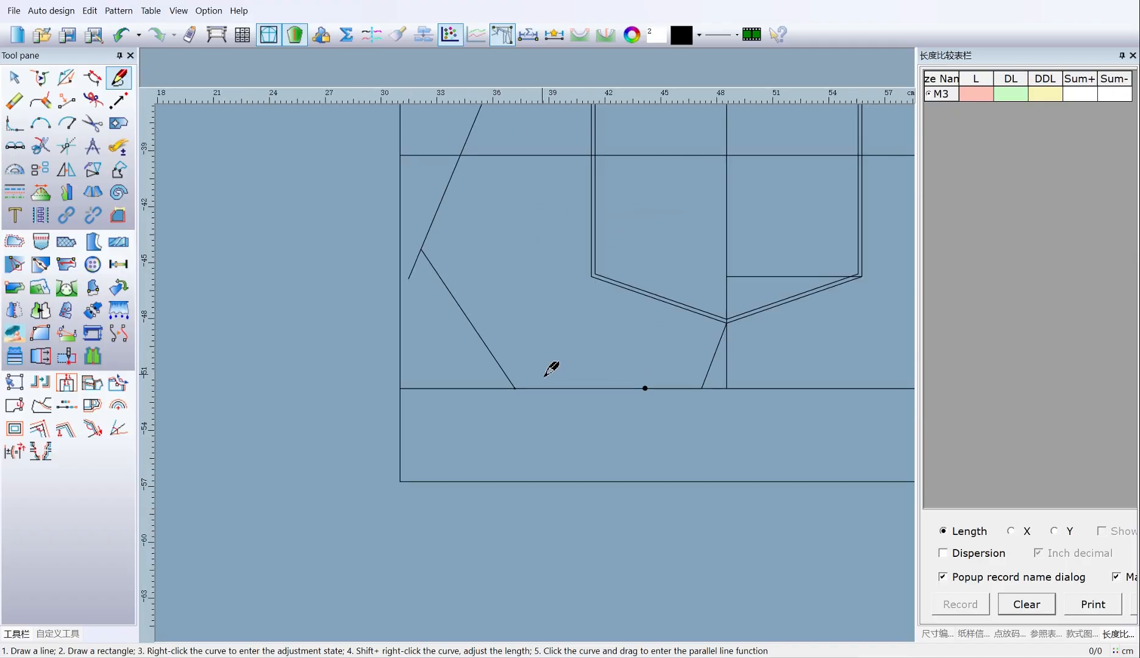
Draw a slanted line from the left point down to the bottom edge, 4 cm from the square's lower left corner.
left_click(514, 389)
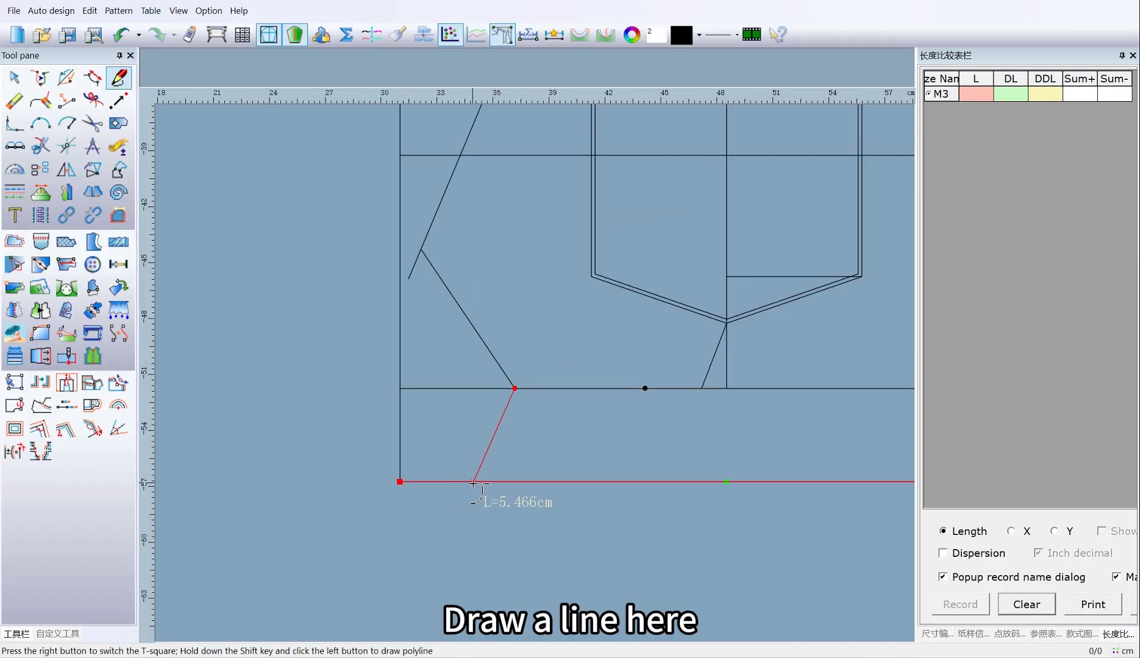
left_click(474, 482)
type("4")
left_click(520, 460)
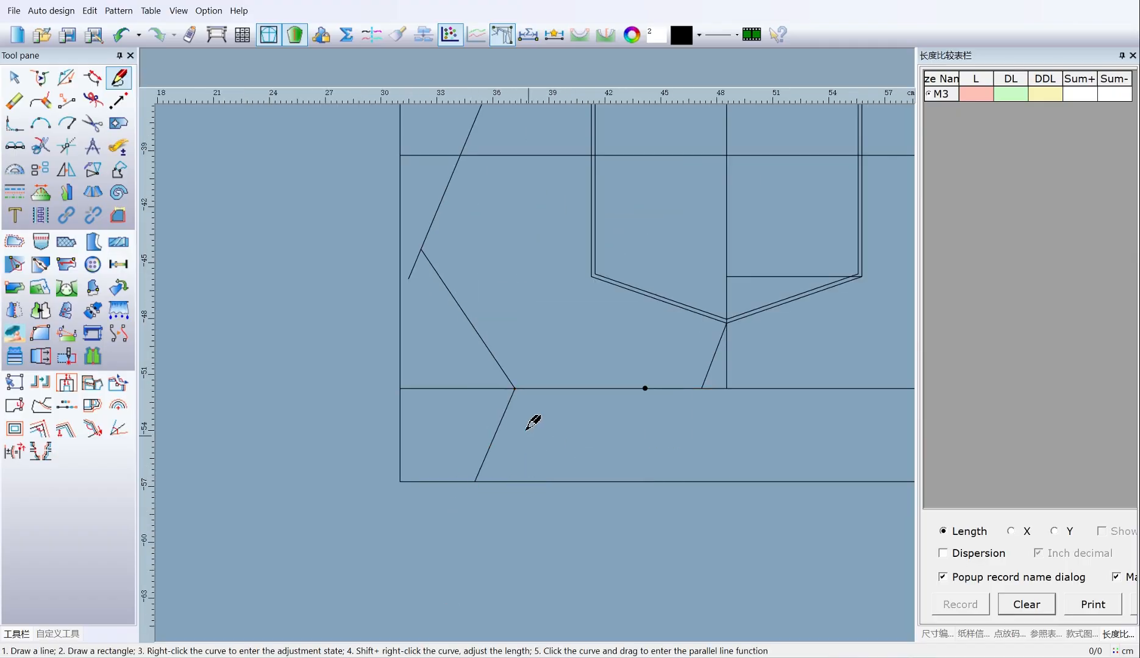
Draw a parallel of the slanted line through the right point and align its ends to the 5 cm line and the bottom edge.
left_click_drag(508, 406, 620, 448)
left_click(674, 388)
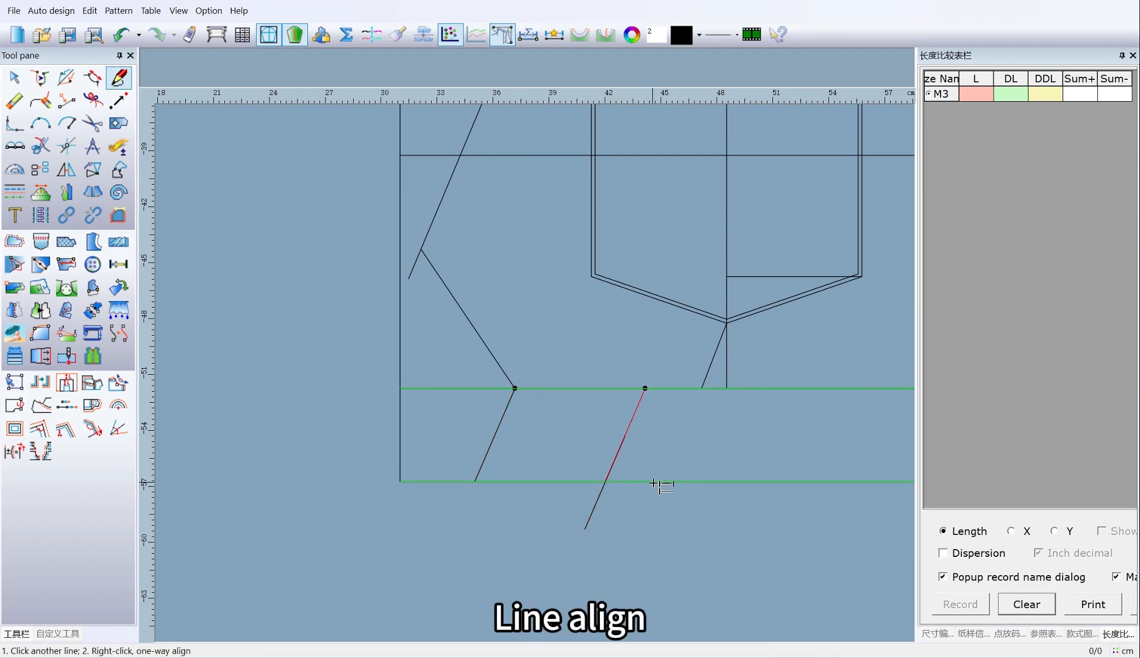
left_click(657, 482)
Draw a 0.8 cm horizontal line rightward from the right end of the 2 cm line above the pocket.
scroll(668, 395, "down", 1)
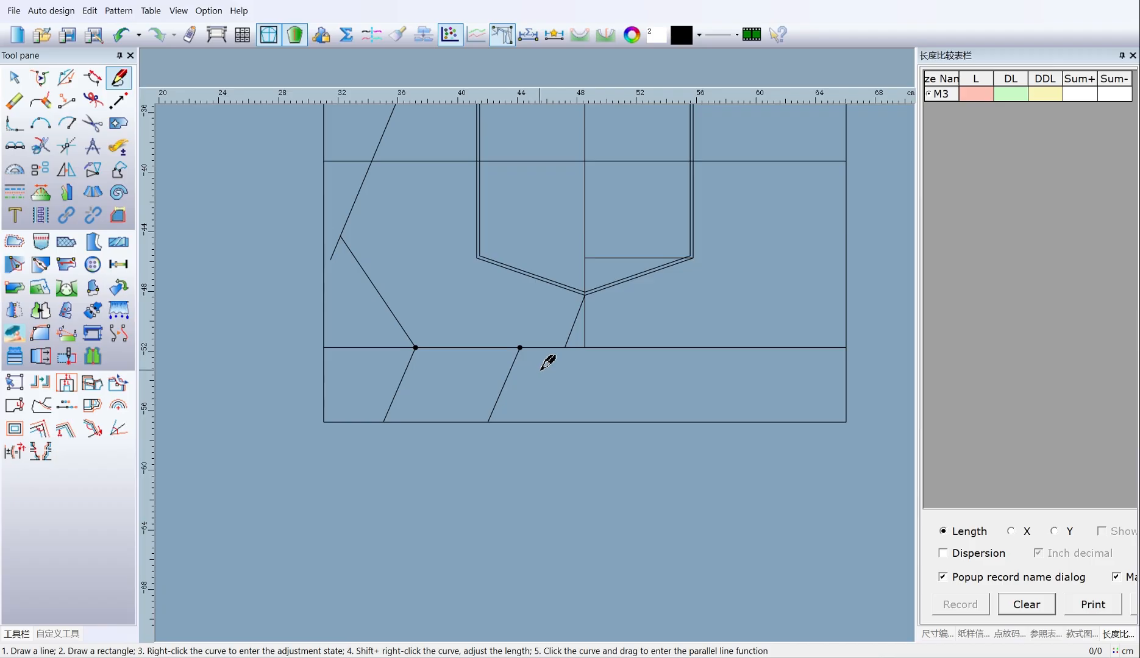
scroll(524, 341, "down", 1)
scroll(522, 339, "up", 3)
scroll(516, 339, "down", 4)
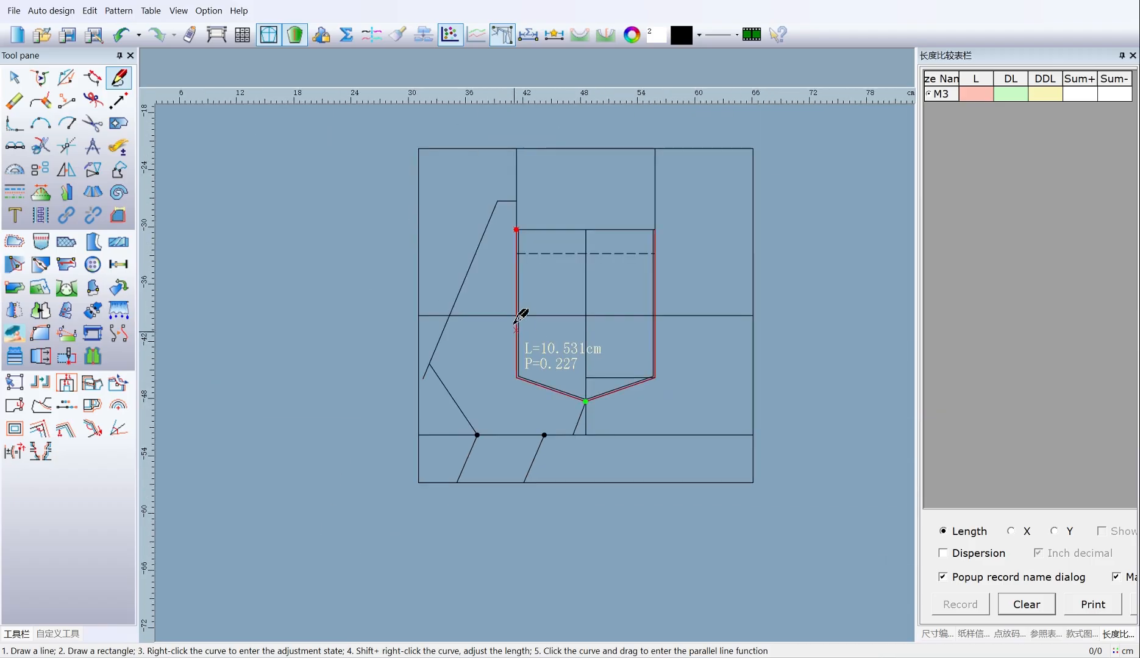
scroll(521, 315, "up", 1)
scroll(549, 289, "up", 1)
scroll(539, 363, "up", 1)
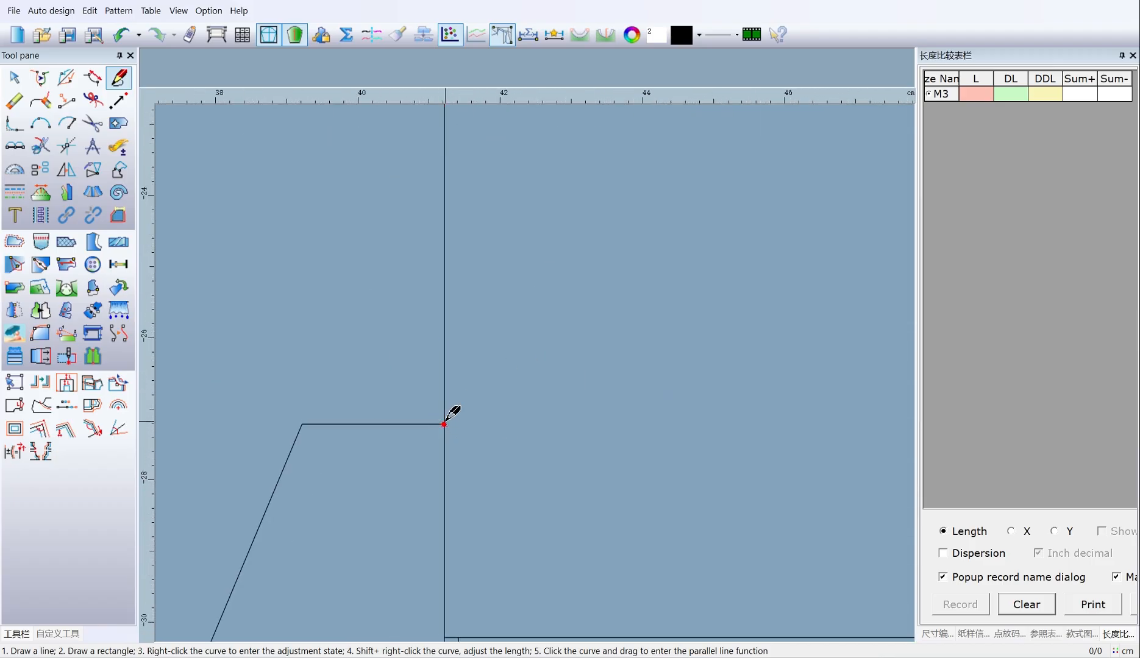
left_click(445, 424)
key("Return")
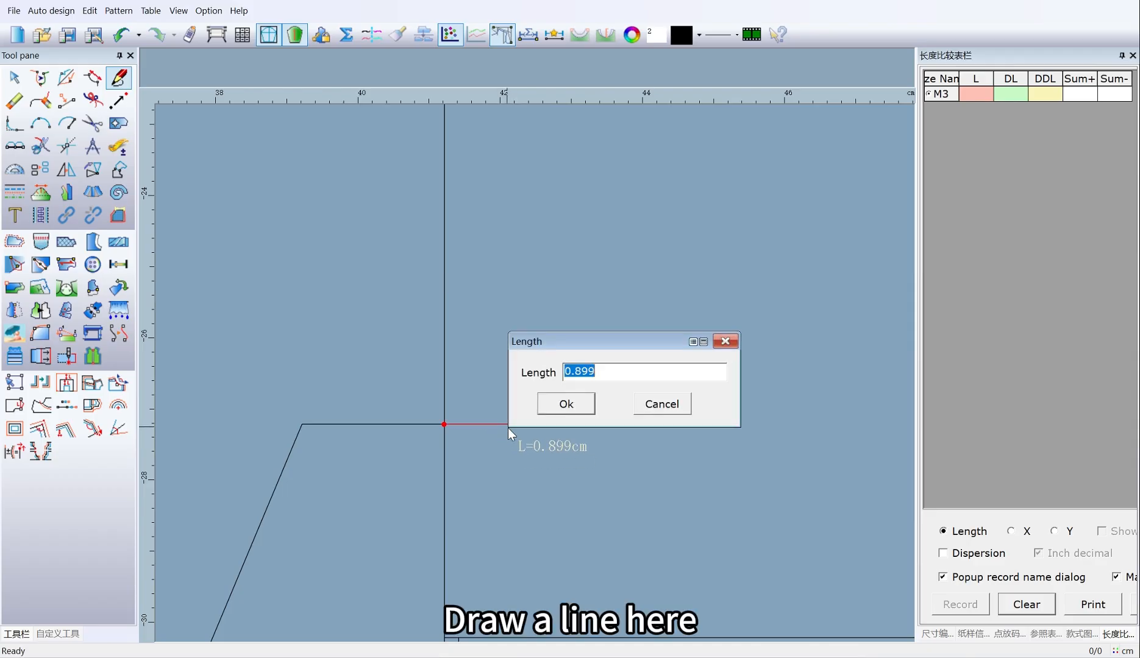
type("0.8")
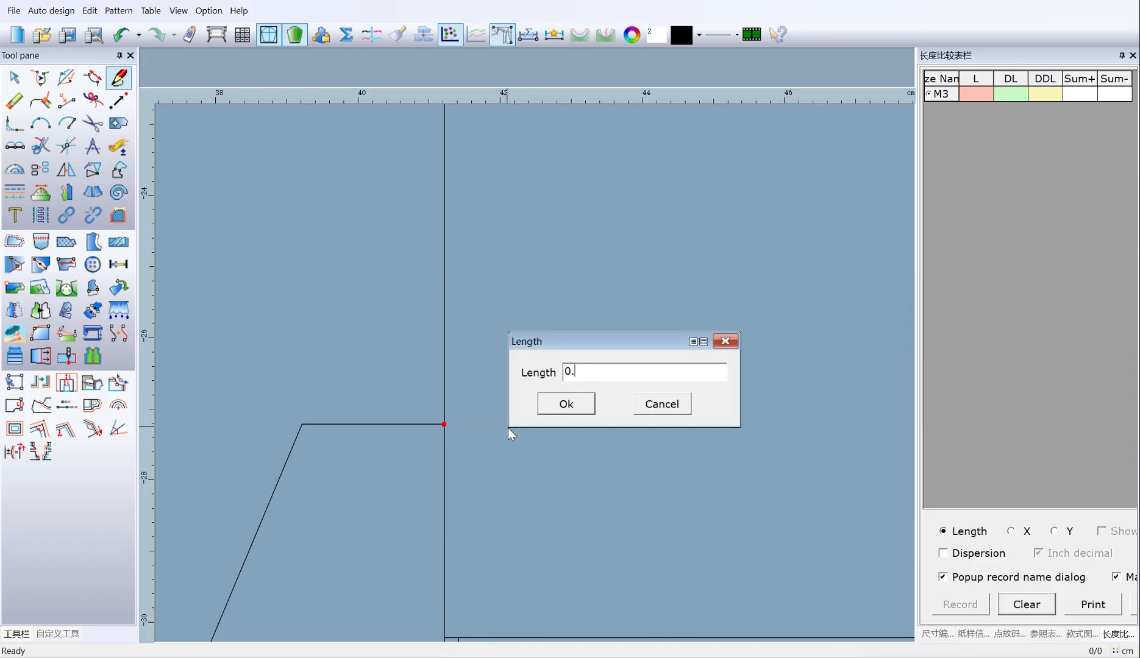
left_click(566, 404)
Draw one parallel line 0.1 cm to the left of the pocket's vertical centre line.
scroll(546, 369, "down", 5)
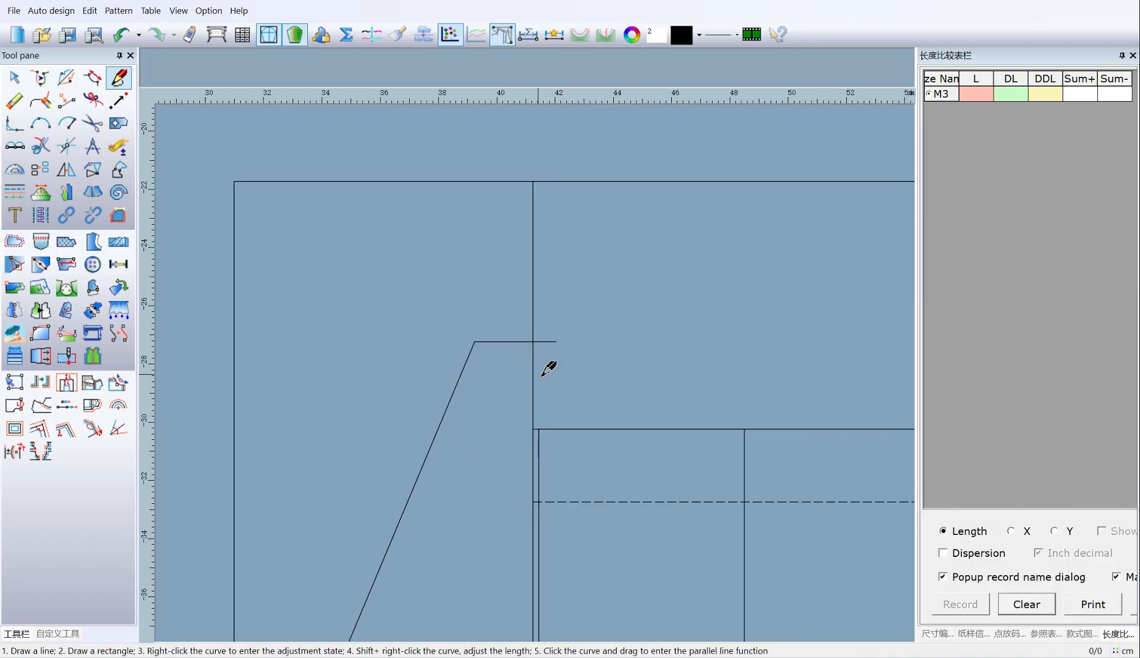
scroll(536, 314, "up", 3)
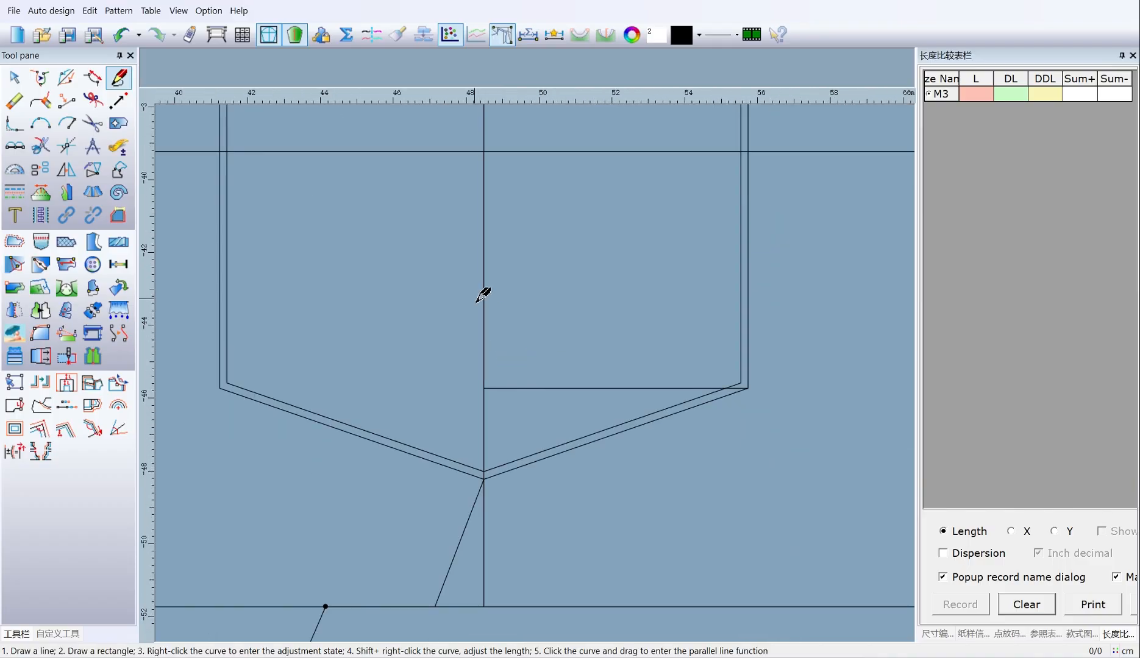
left_click_drag(491, 305, 462, 339)
left_click(462, 339)
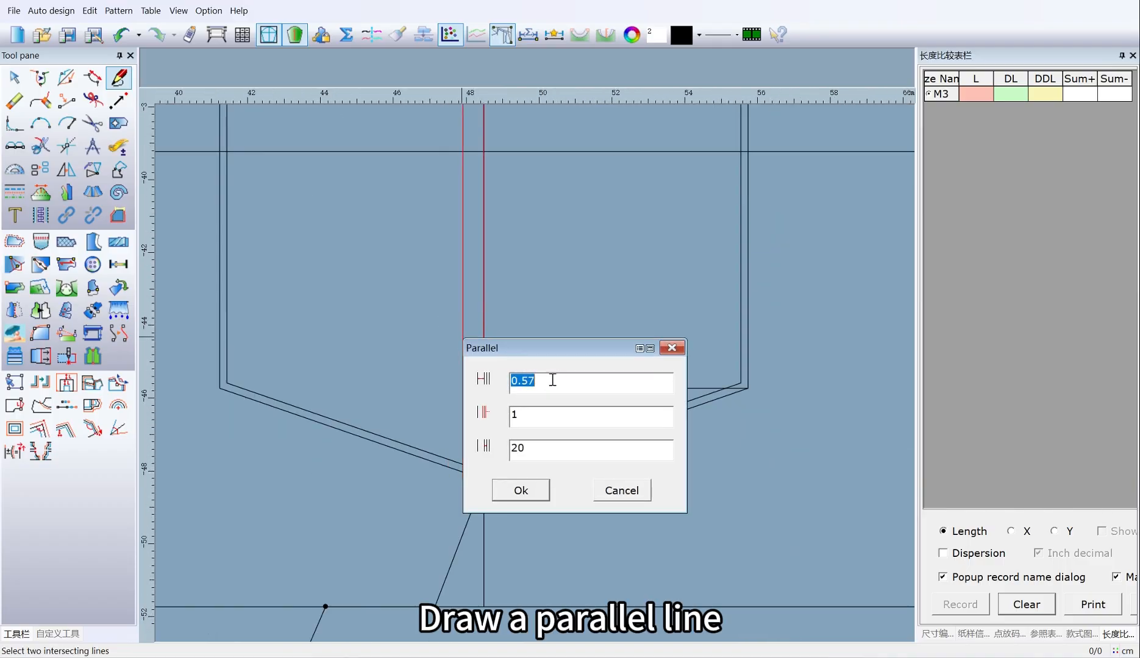
type("1")
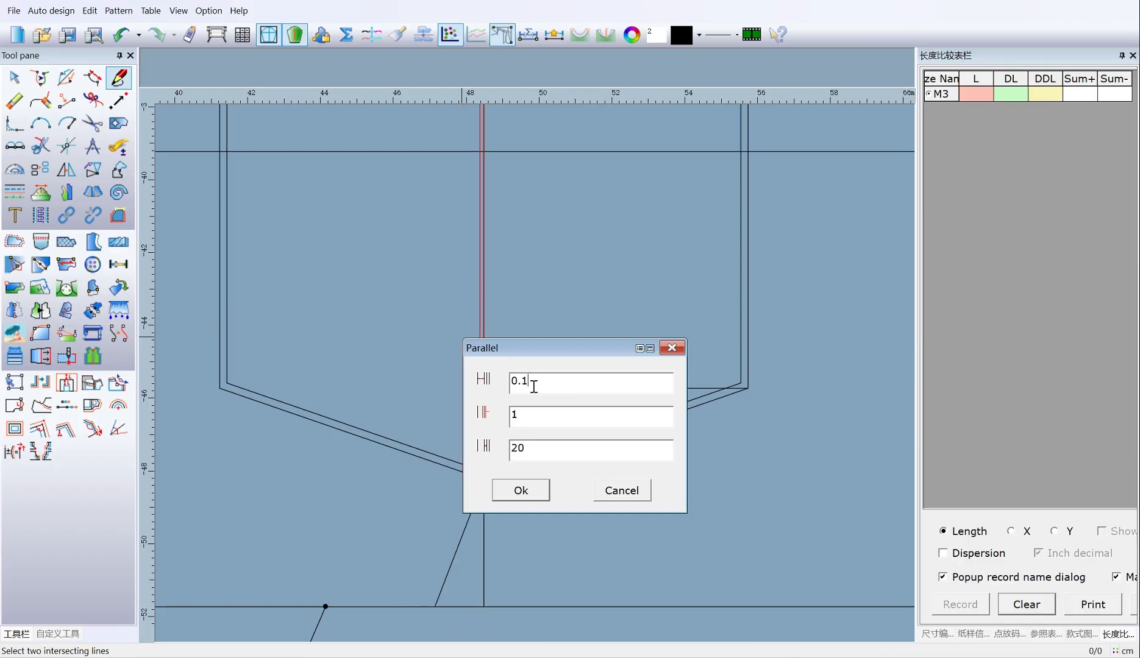
left_click(528, 494)
Align the parallel line between the pocket's outer lower edge and the angle line, leaving a short segment beside the tip.
scroll(573, 335, "down", 4)
scroll(538, 401, "up", 6)
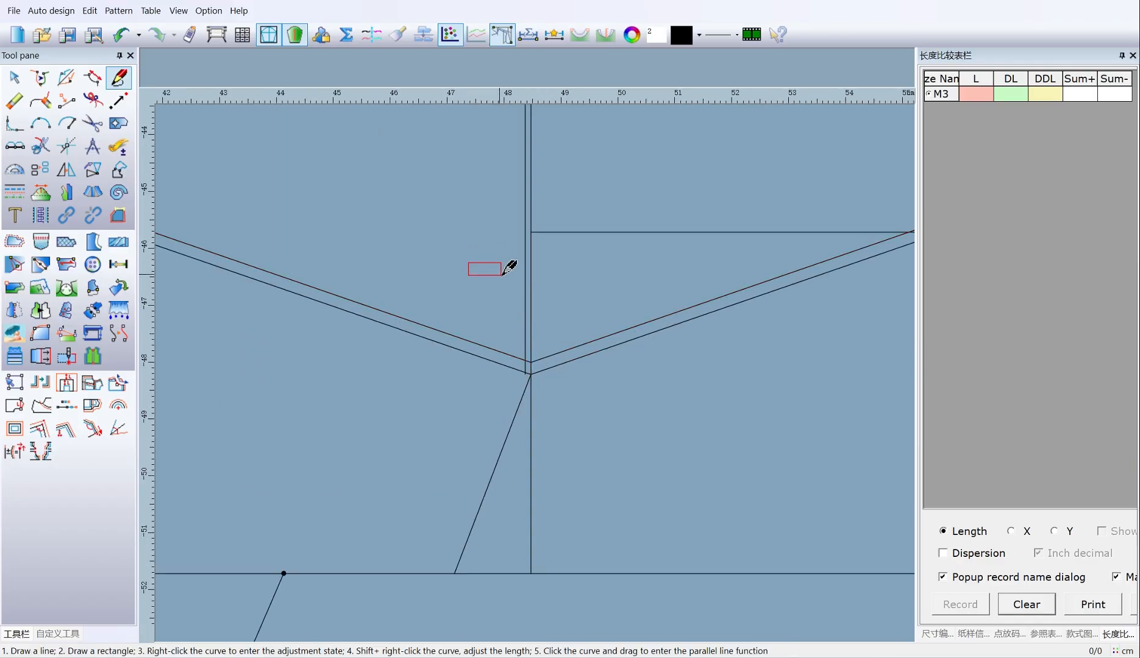
left_click_drag(501, 275, 528, 296)
left_click(493, 359)
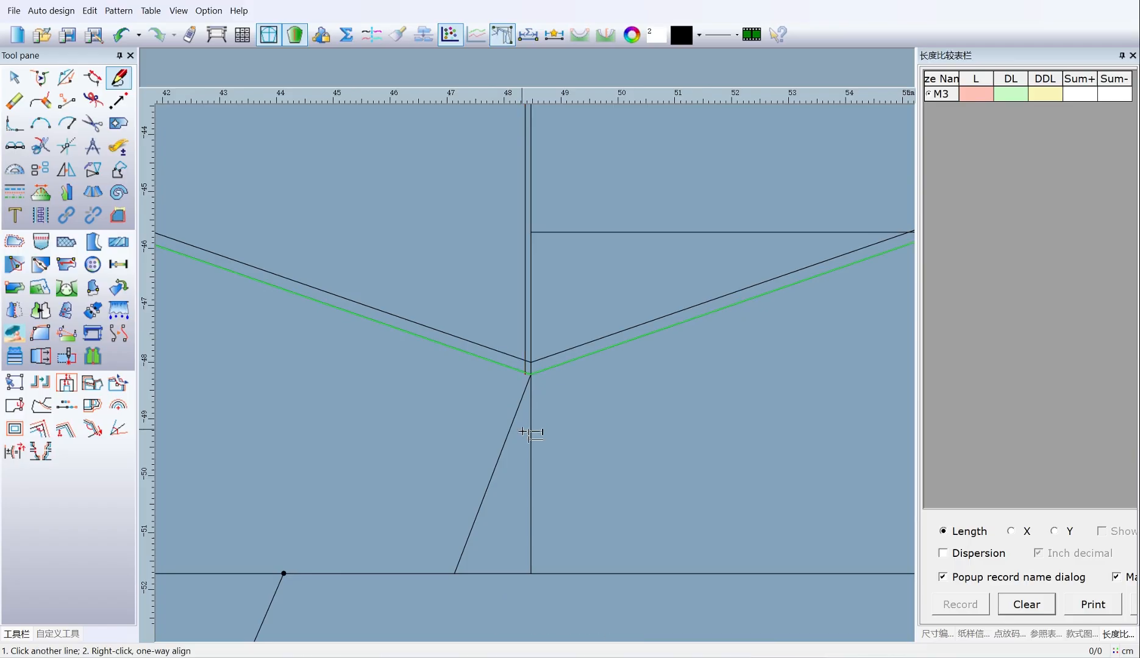
left_click(511, 425)
scroll(521, 394, "up", 6)
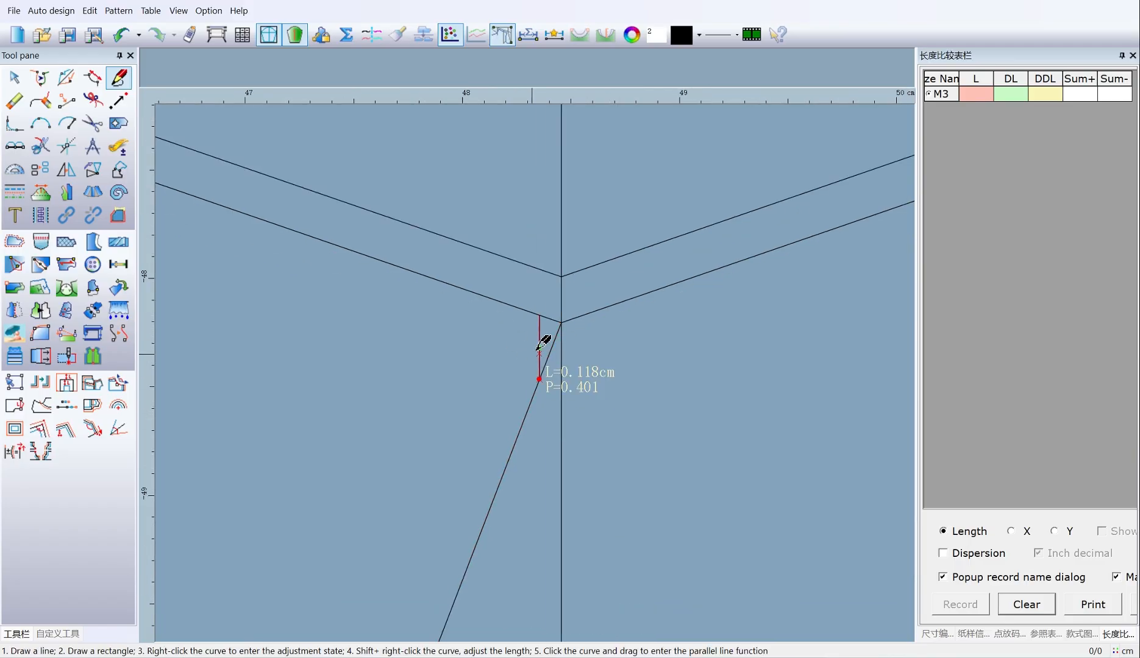
Copy the 2 cm, 0.8 cm and short vertical lines once, placing the right end 1.057 cm above the pocket's upper left corner.
scroll(535, 372, "down", 4)
scroll(541, 365, "down", 4)
scroll(513, 330, "down", 1)
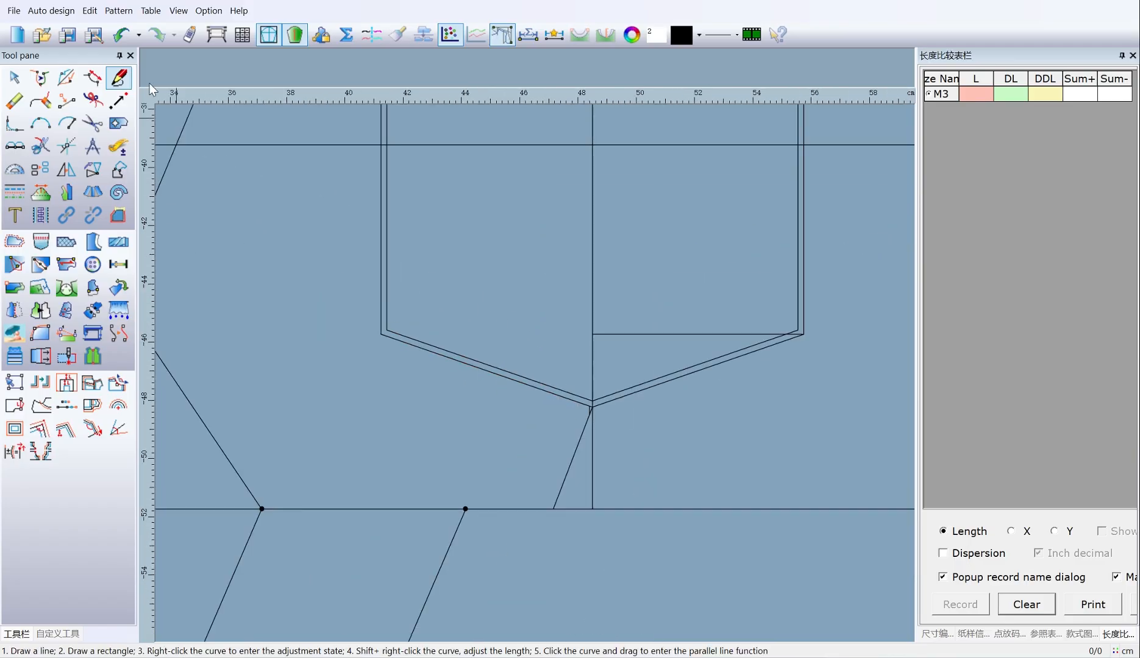
left_click(40, 169)
scroll(552, 371, "down", 4)
scroll(588, 364, "up", 2)
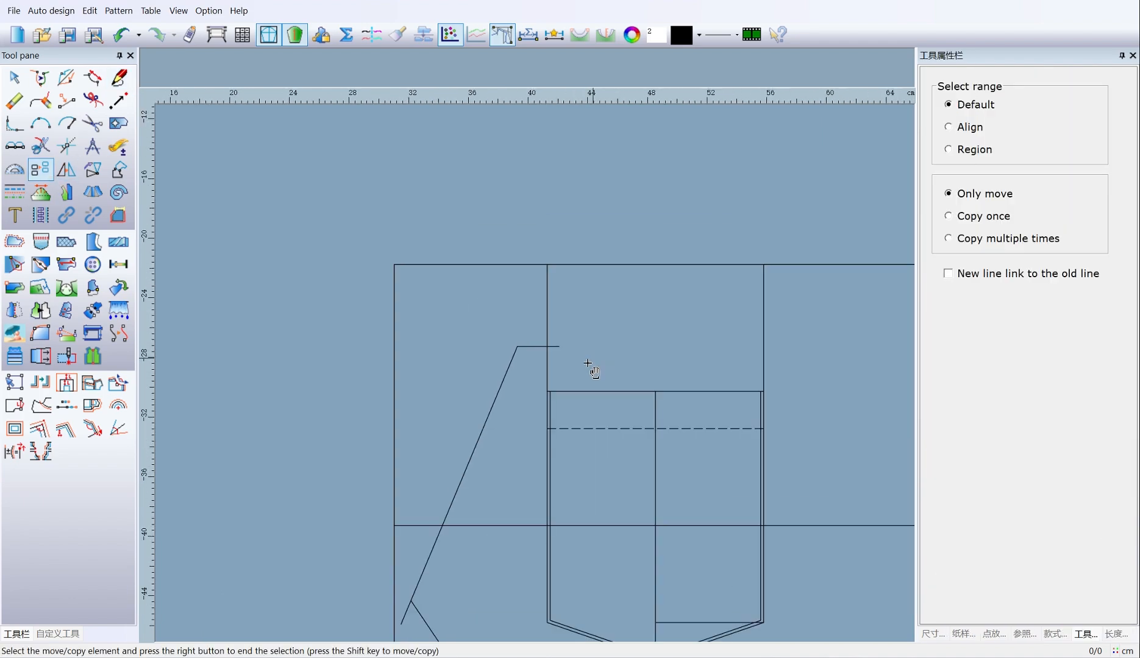
left_click(982, 217)
scroll(509, 365, "up", 4)
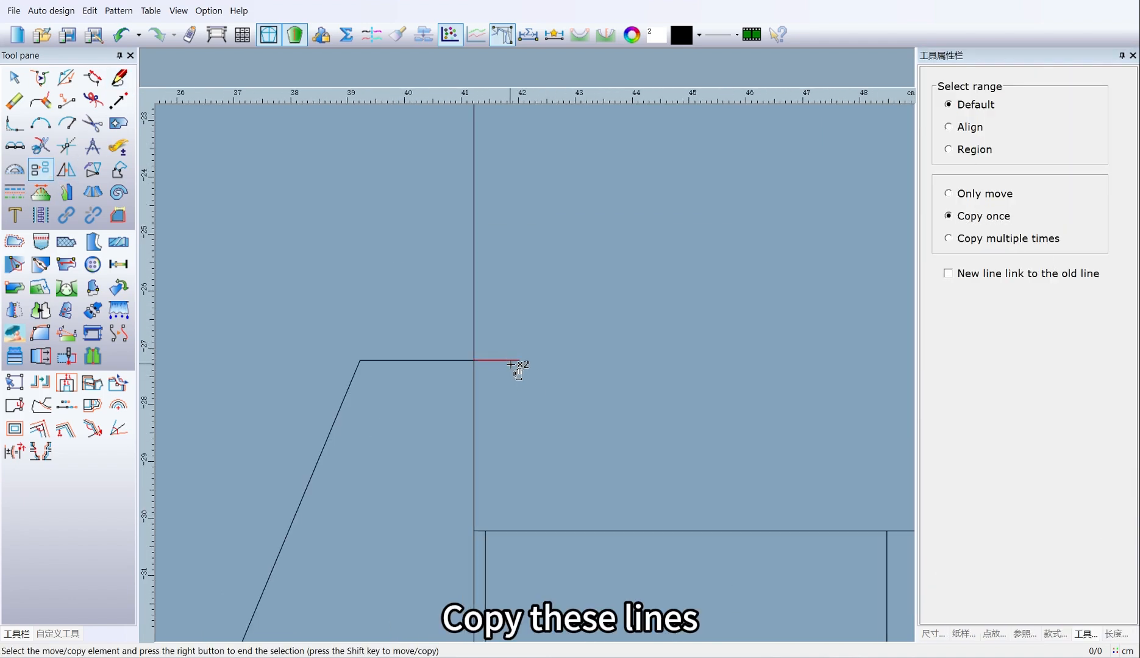
scroll(549, 390, "down", 5)
scroll(565, 386, "up", 3)
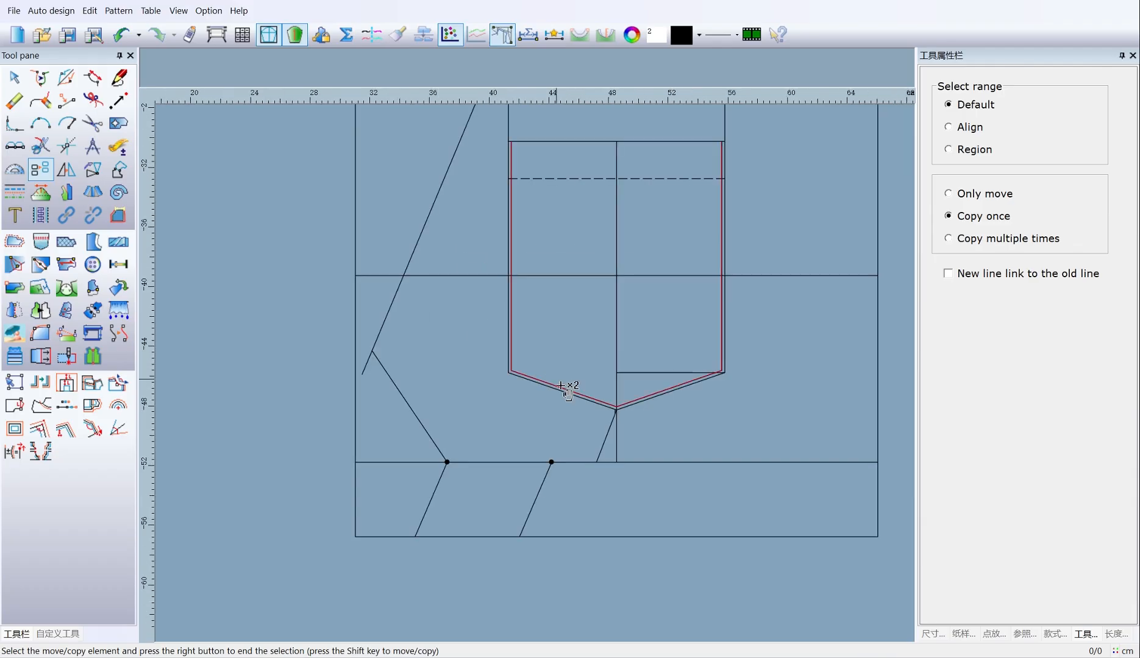
scroll(646, 404, "up", 4)
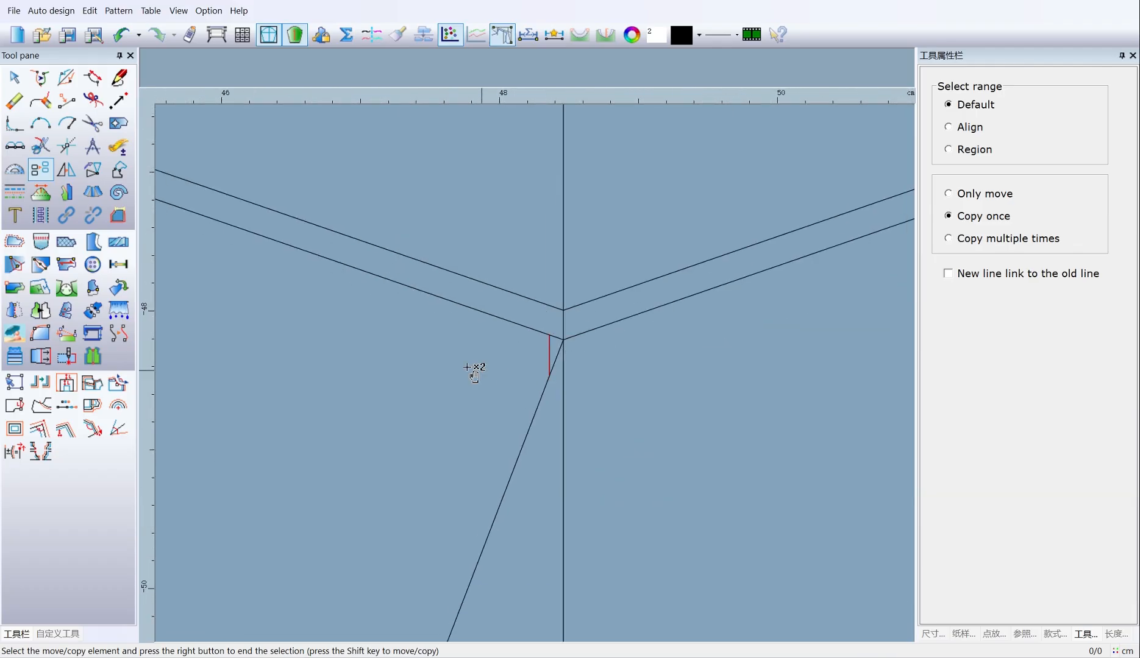
right_click(424, 349)
scroll(483, 280, "down", 6)
scroll(542, 375, "up", 4)
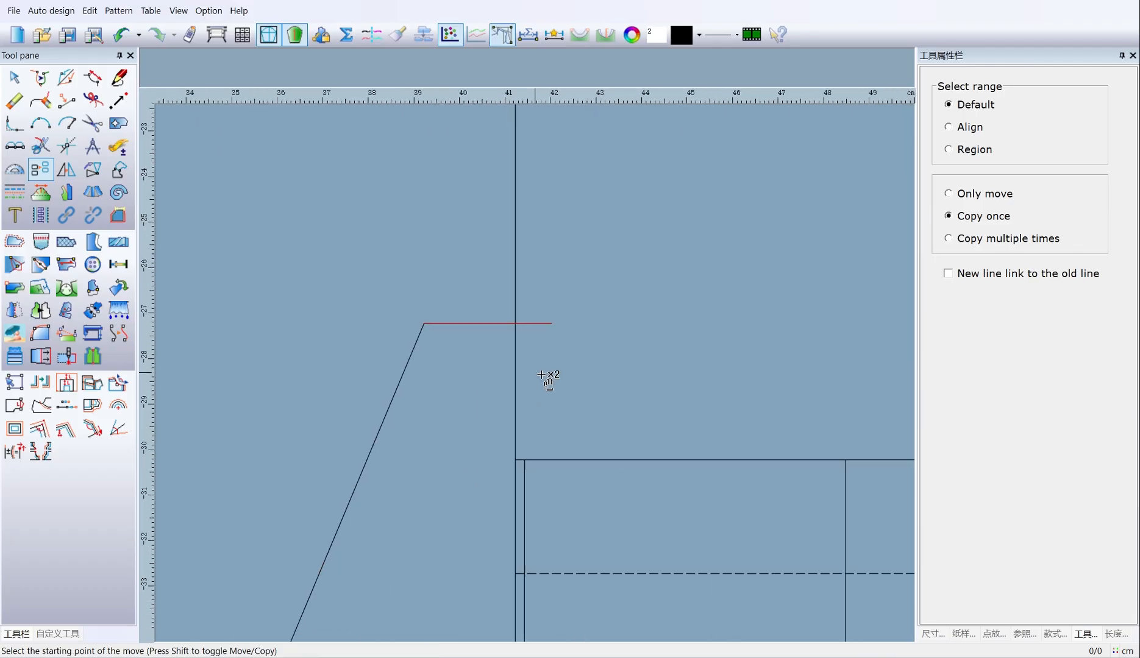
left_click(551, 323)
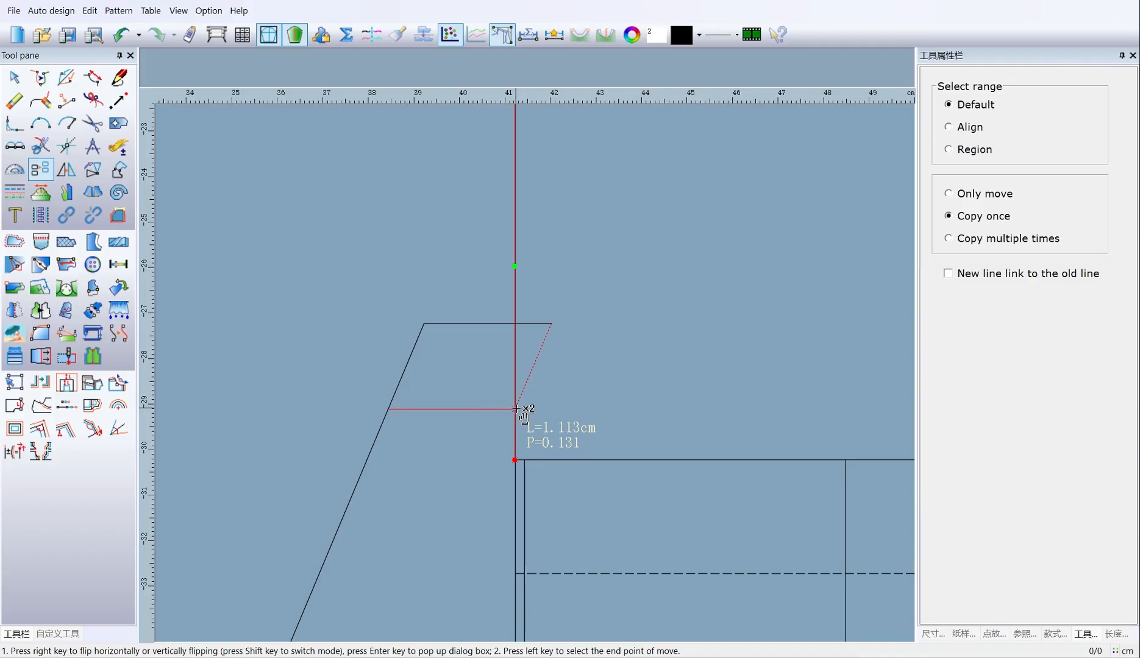
key("Return")
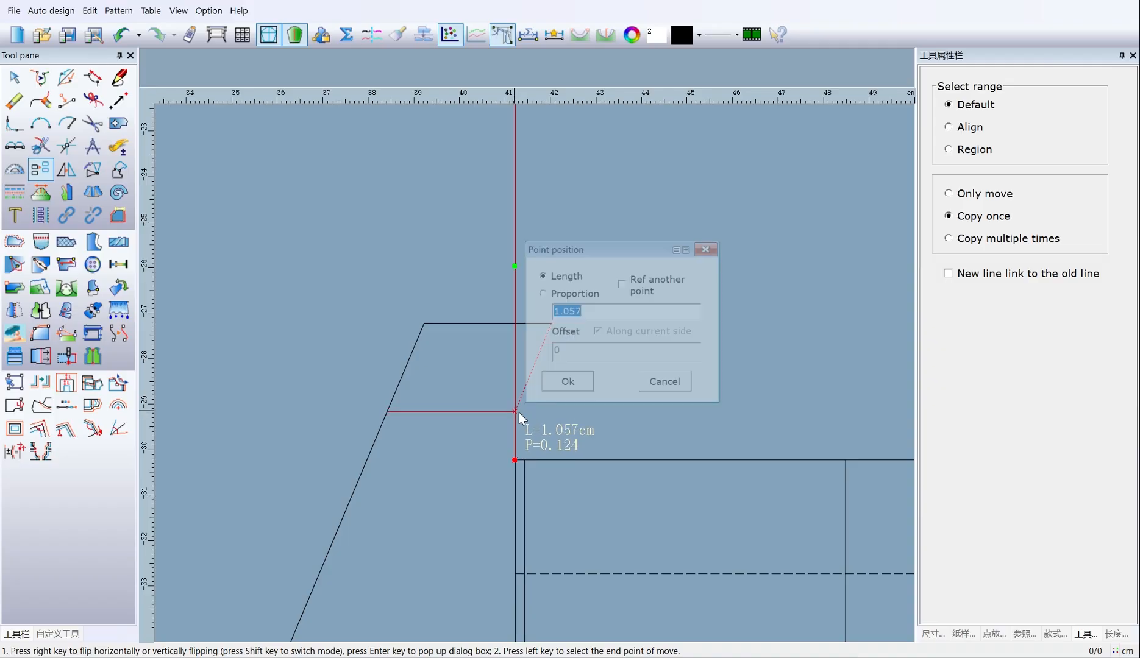
left_click(578, 399)
Delete the original 0.8 cm horizontal line and the original short vertical line beside the pocket's lower tip.
left_click(14, 100)
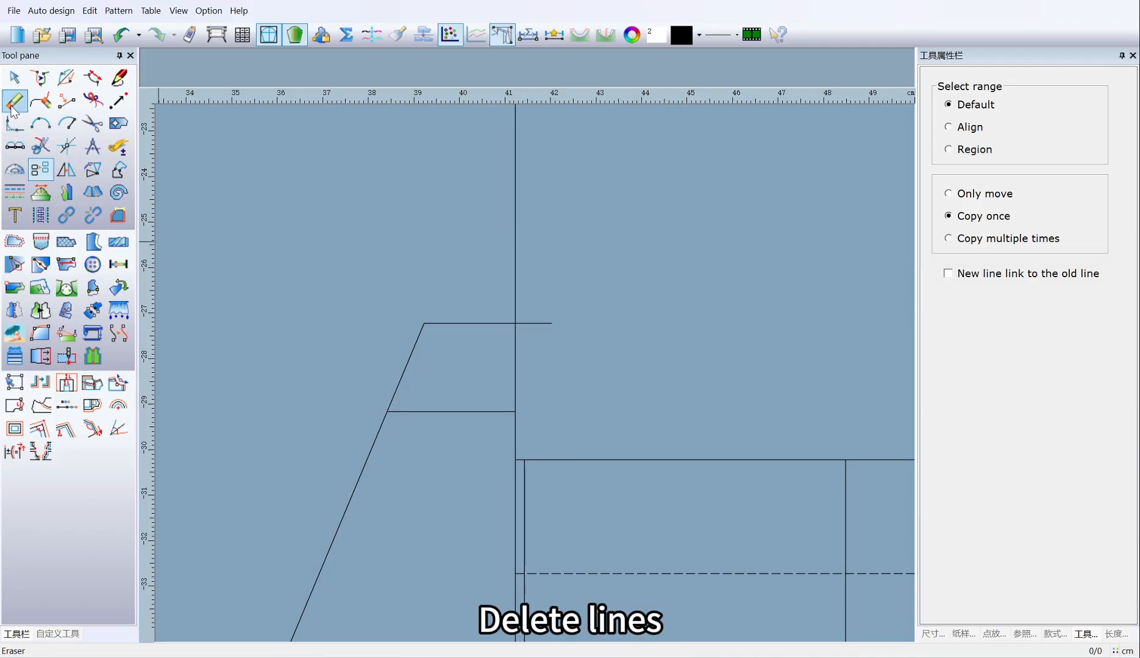
left_click(539, 323)
scroll(536, 372, "down", 3)
scroll(540, 364, "up", 4)
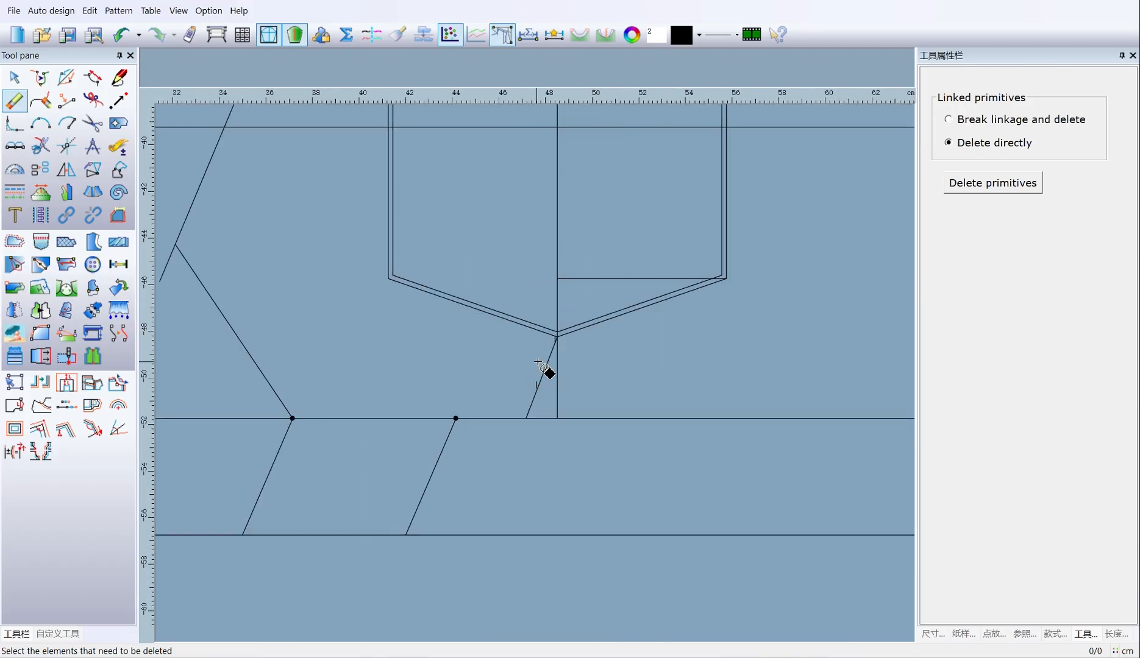
Align the copied short vertical line one way to the angle line below the pocket tip.
left_click(119, 77)
left_click_drag(505, 470, 530, 468)
left_click(527, 490)
scroll(555, 482, "up", 2)
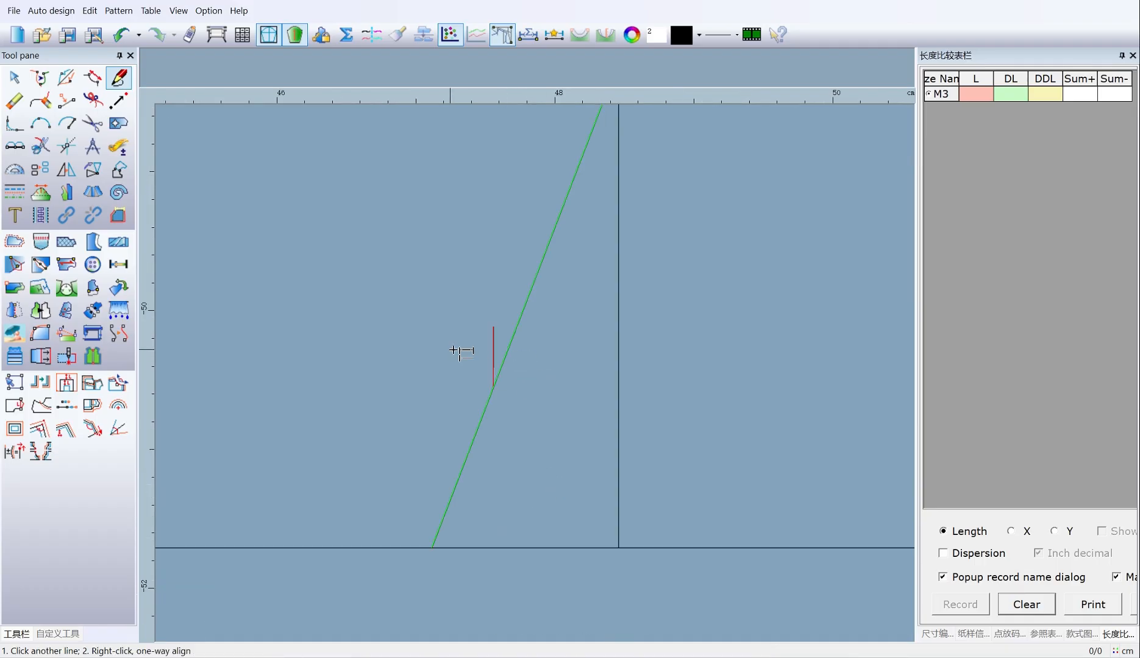
right_click(457, 352)
Draw a new vertical line from the copied short line's foot on the angle line up to the pocket's outer lower edge.
left_click(495, 385)
scroll(536, 329, "down", 2)
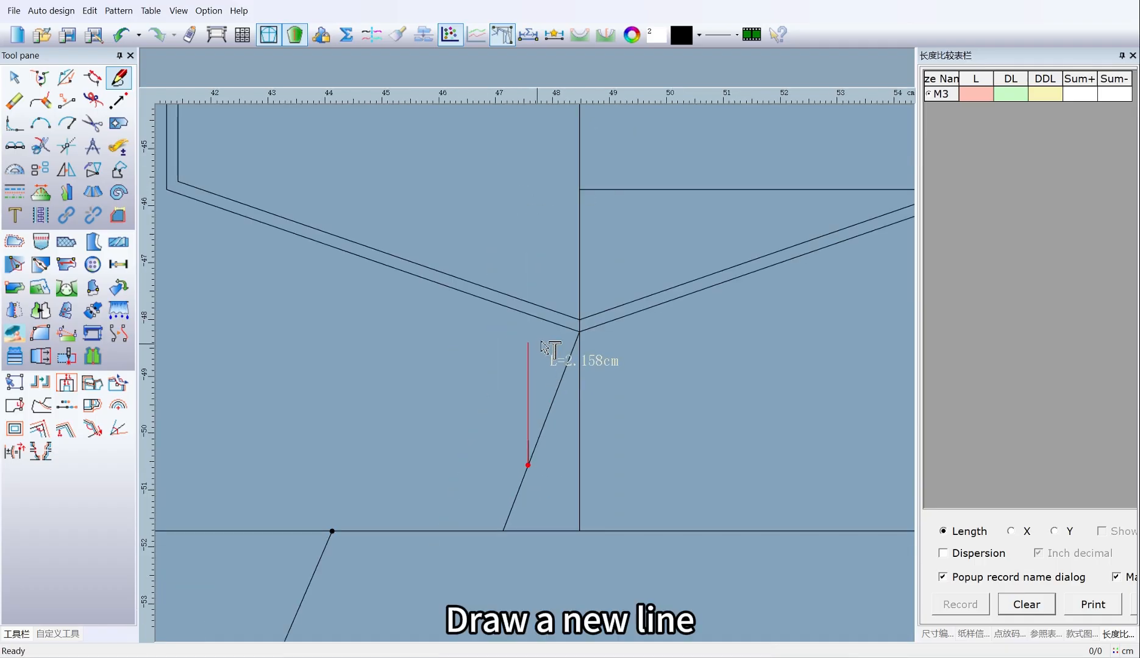
left_click(545, 325)
right_click(506, 327)
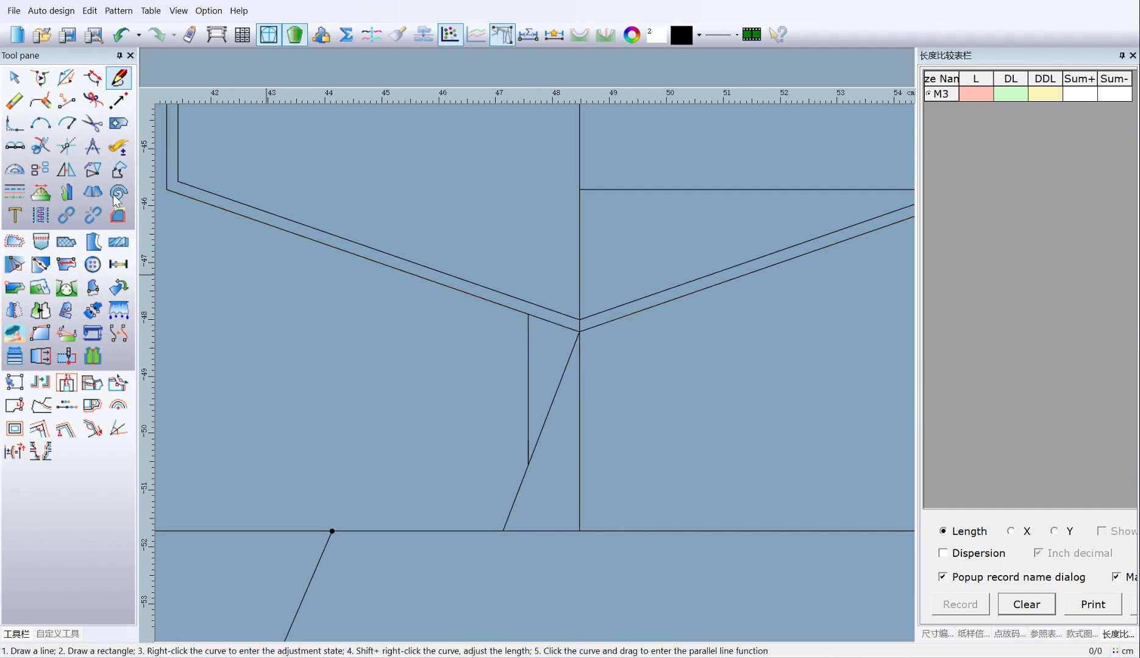
Delete the old short vertical line that overlaps the new one at the angle line.
left_click(14, 100)
scroll(547, 381, "up", 3)
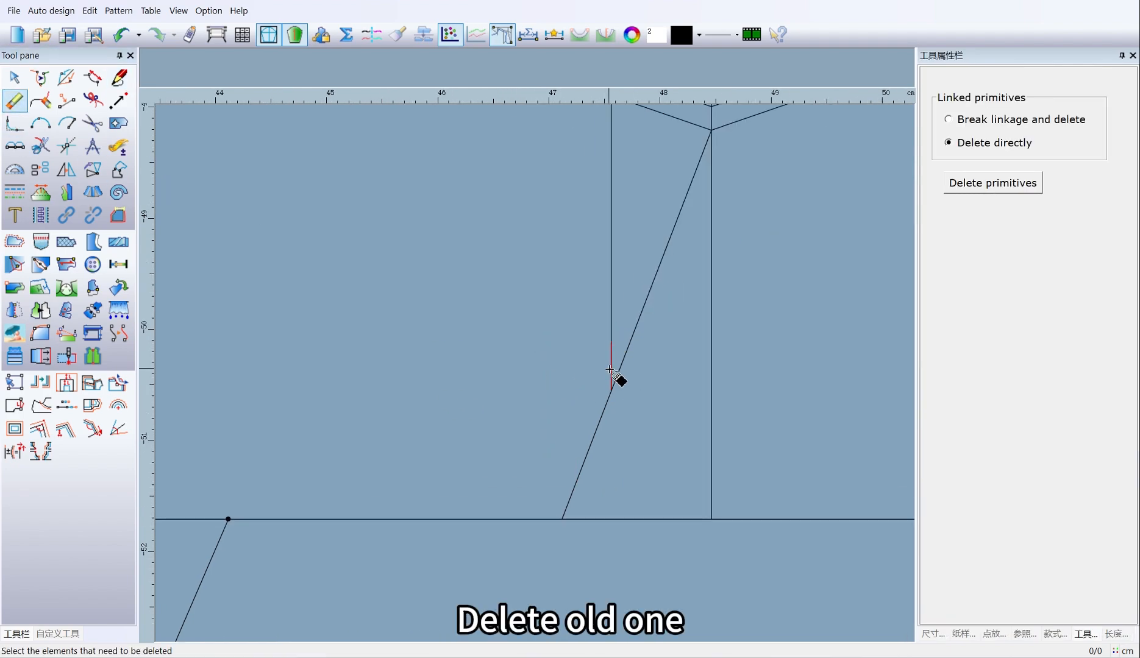
scroll(544, 382, "down", 5)
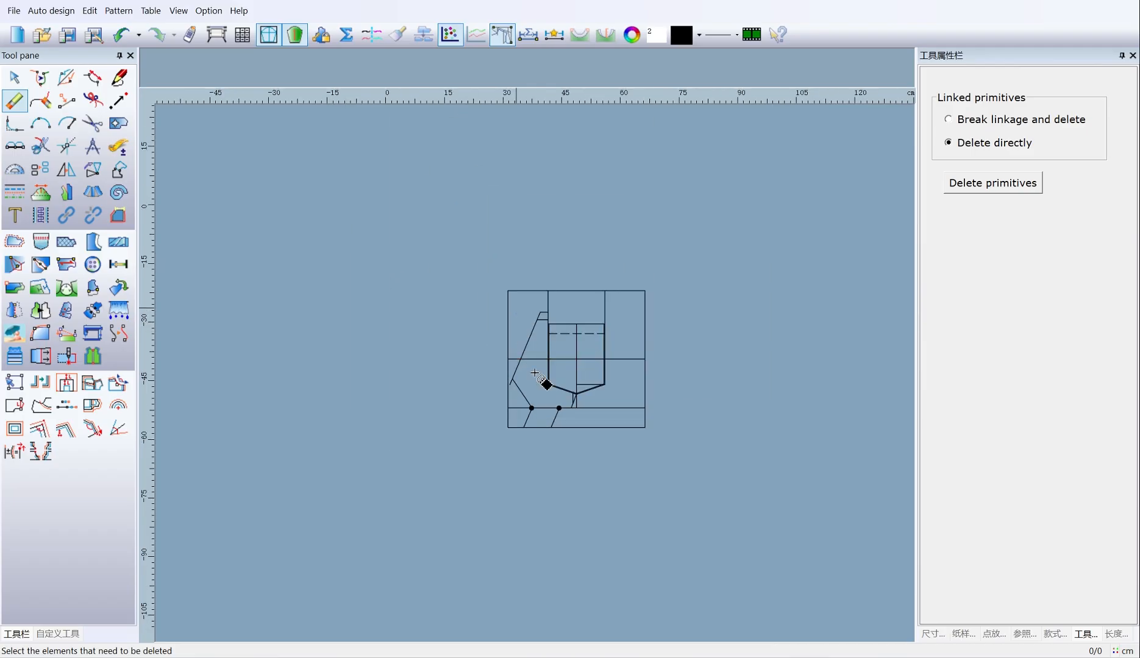
Align the lower short horizontal line beside the pocket at both ends, between the long diagonal line and the vertical line.
scroll(617, 424, "up", 3)
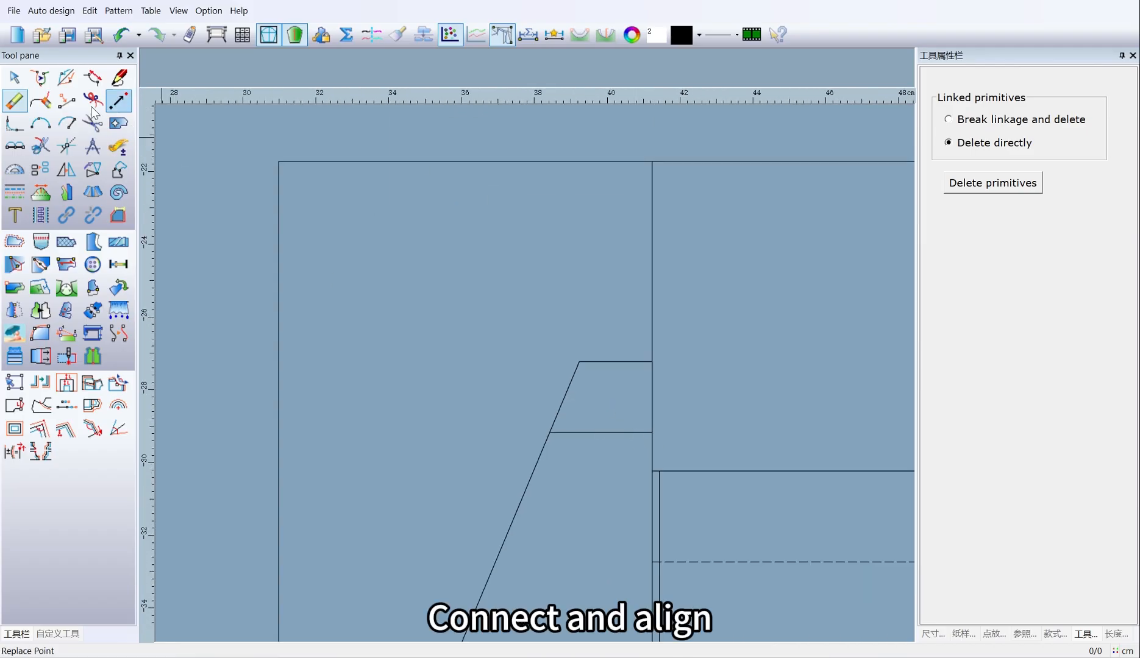
left_click(40, 147)
scroll(673, 463, "up", 3)
left_click(682, 464)
left_click_drag(725, 498, 741, 512)
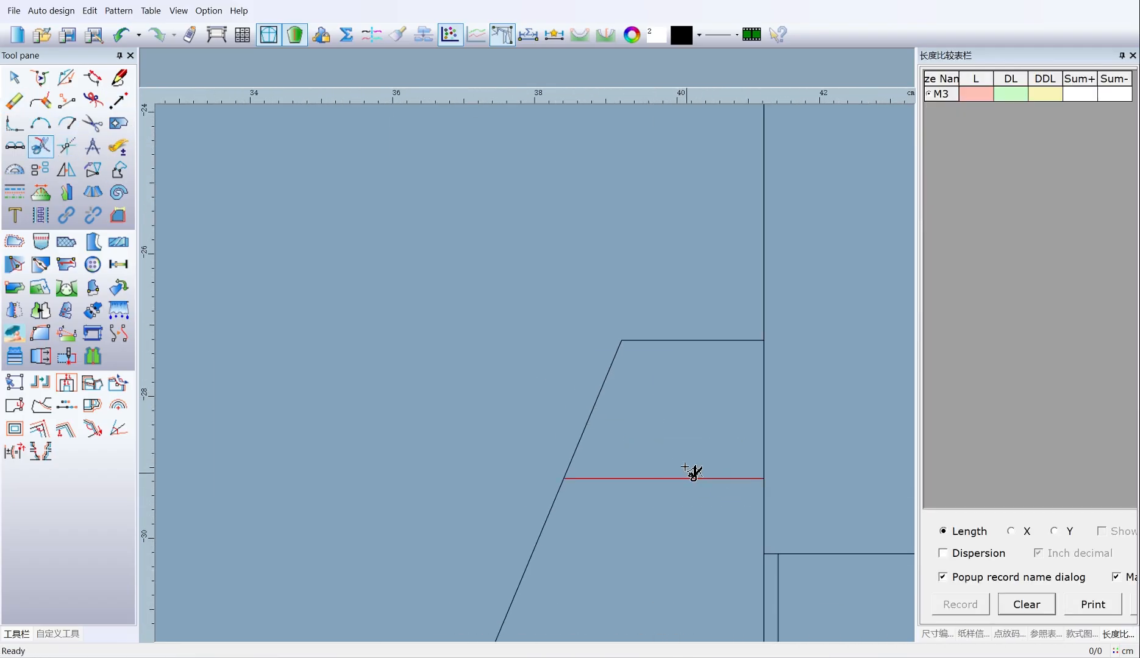
left_click(118, 77)
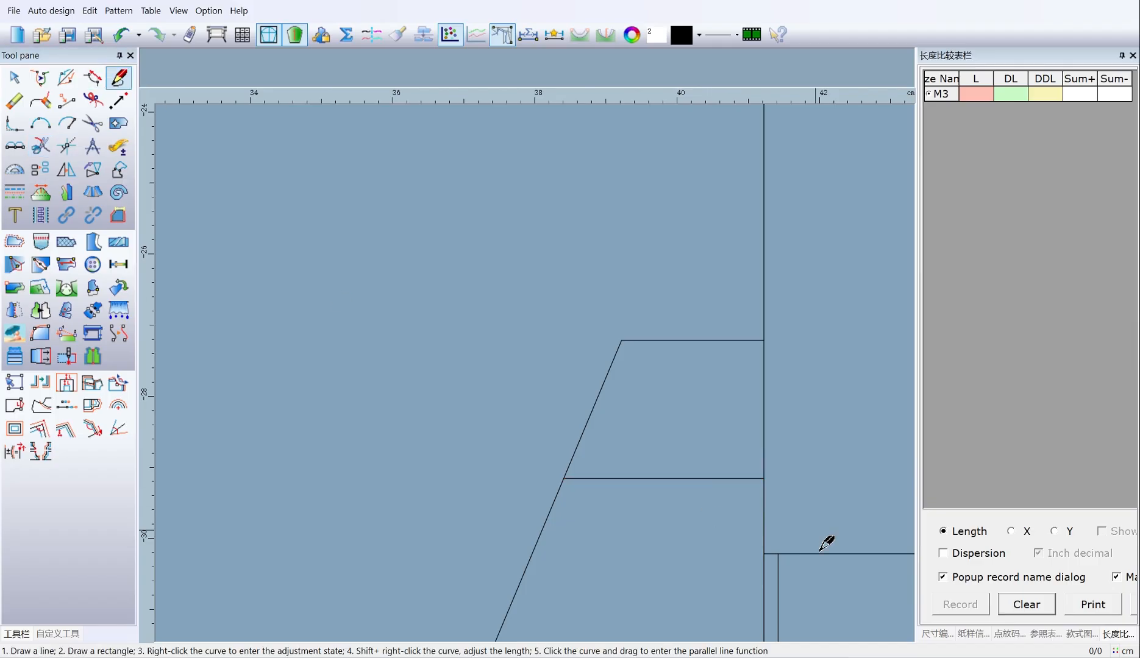
left_click_drag(659, 519, 690, 393)
left_click(601, 391)
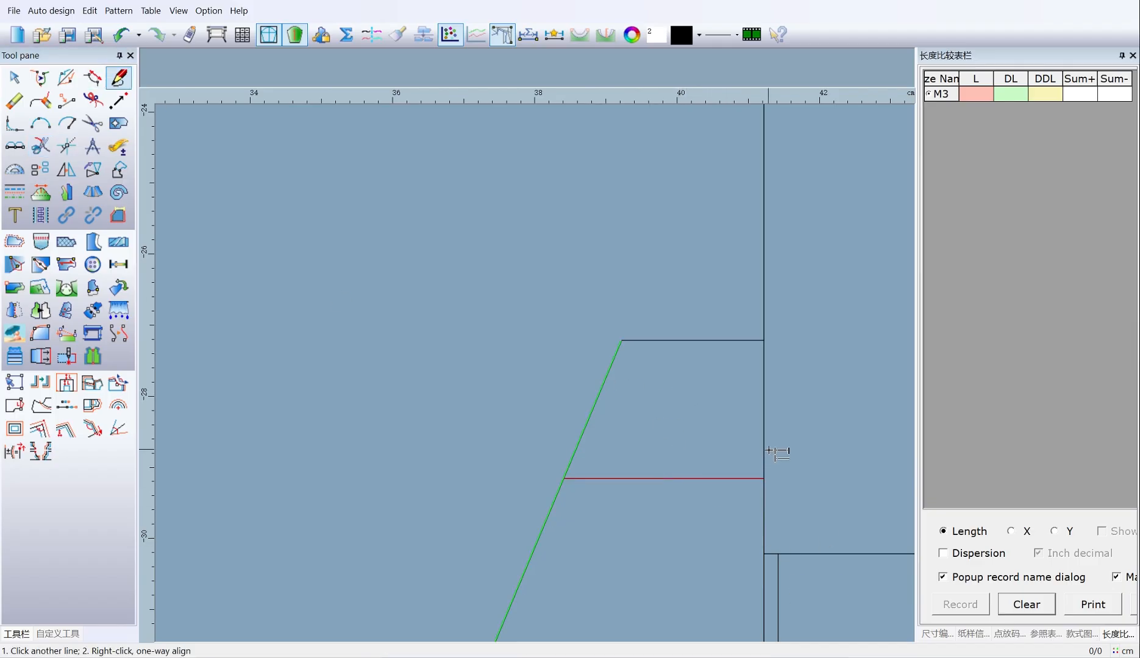
left_click(765, 450)
scroll(542, 367, "down", 7)
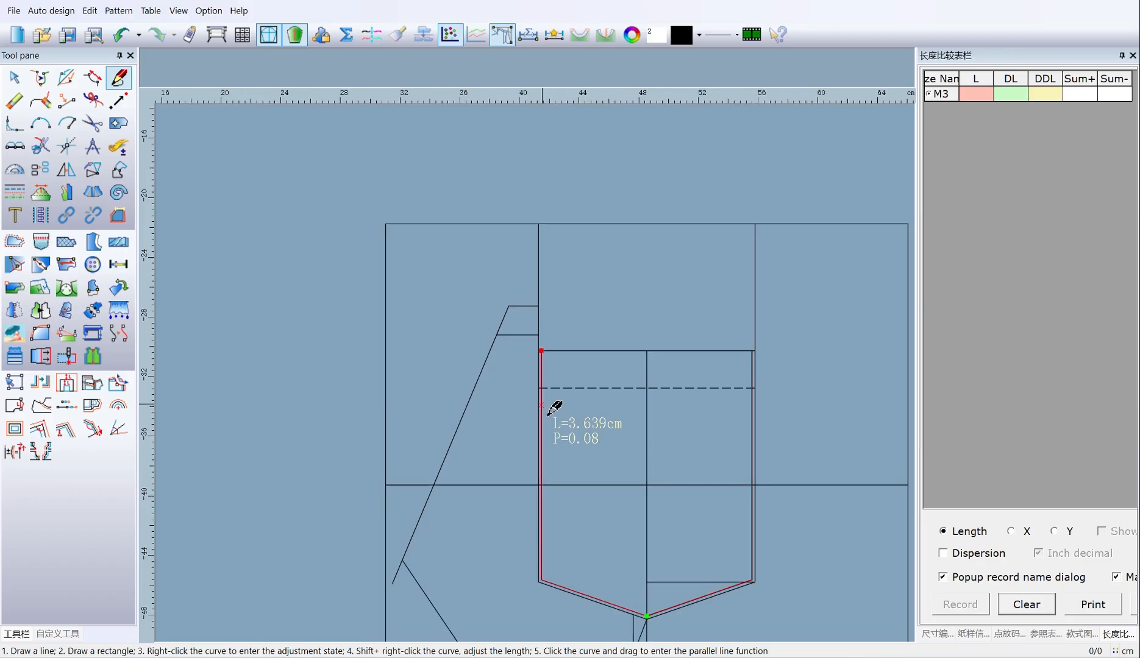
scroll(550, 412, "down", 3)
scroll(550, 452, "up", 3)
scroll(718, 317, "down", 3)
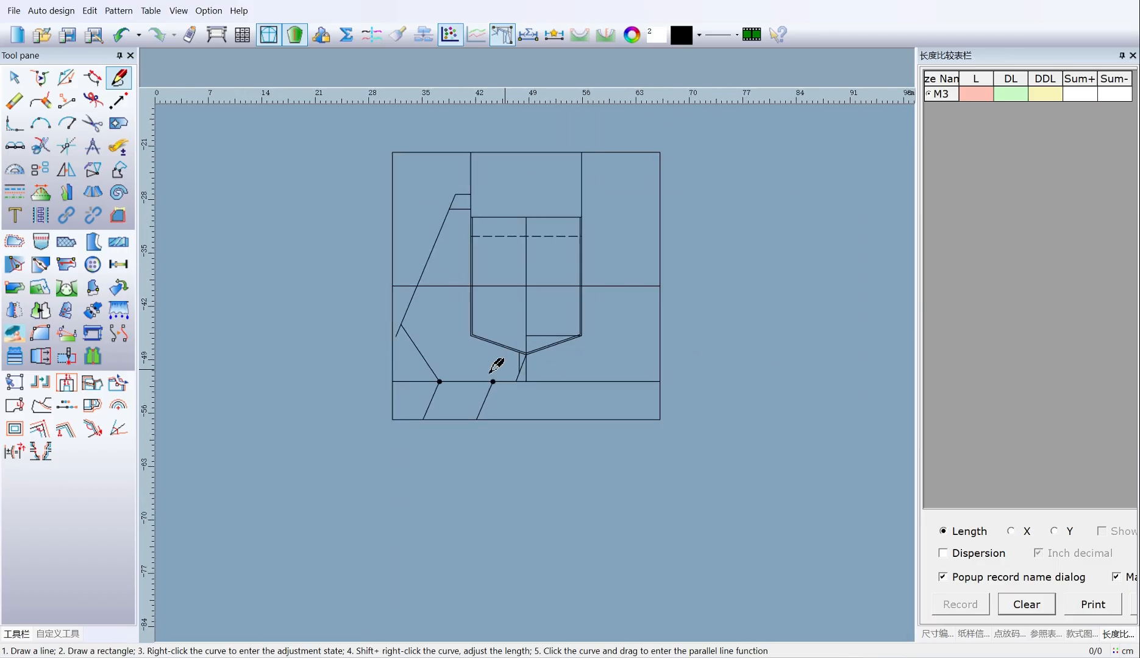
scroll(699, 404, "up", 5)
scroll(655, 373, "up", 4)
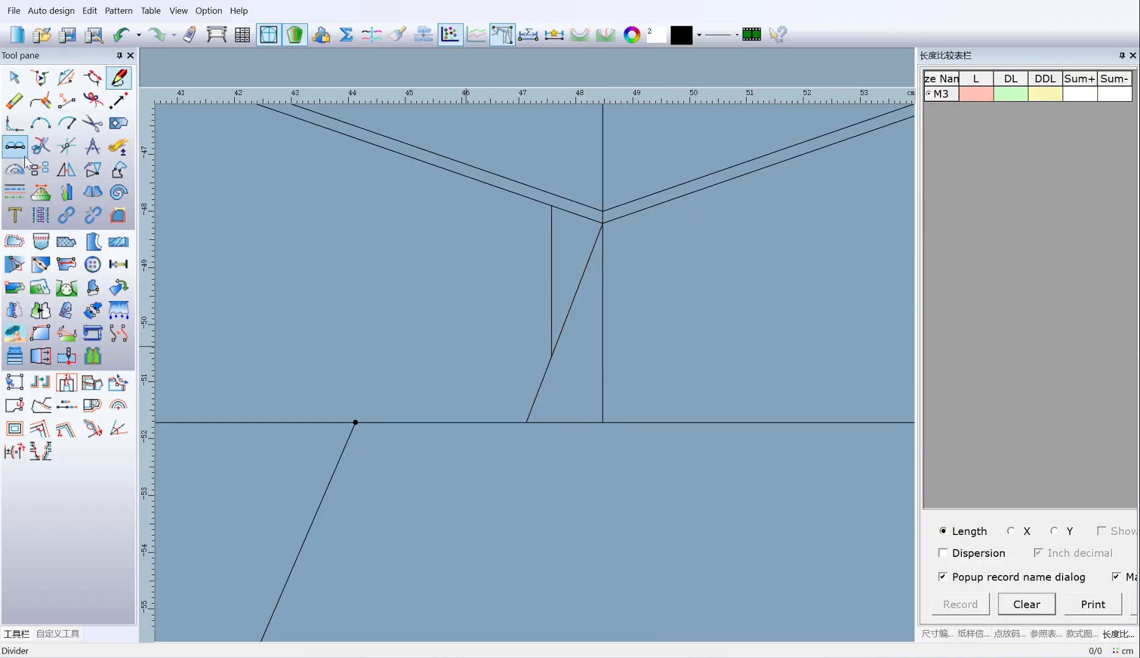
left_click(41, 146)
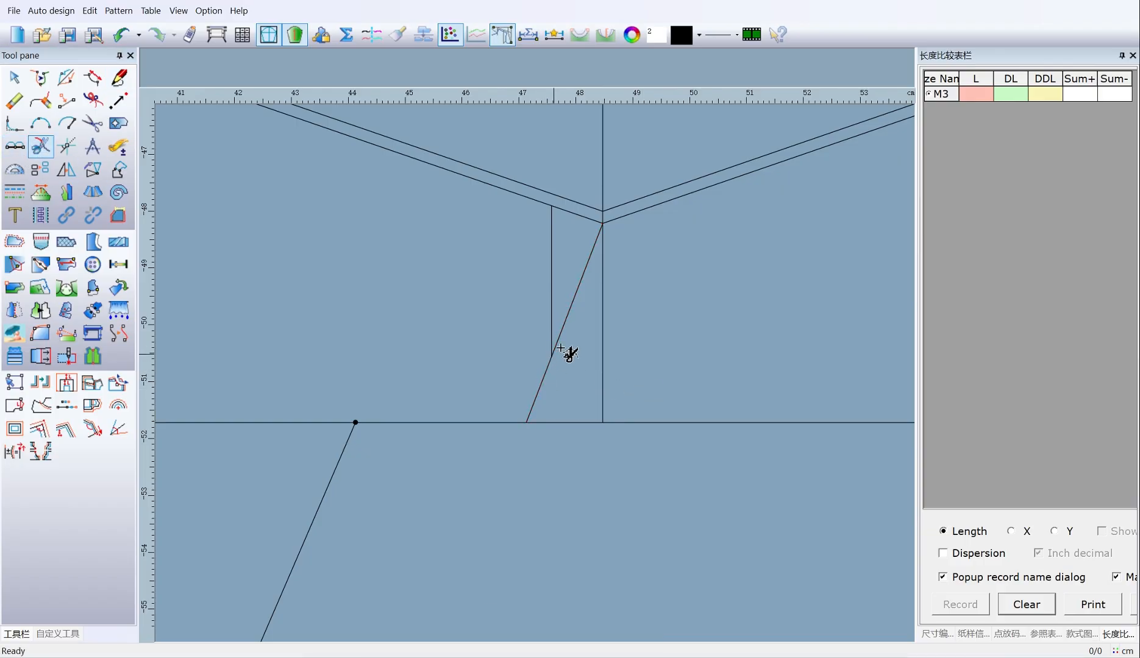
scroll(548, 380, "down", 6)
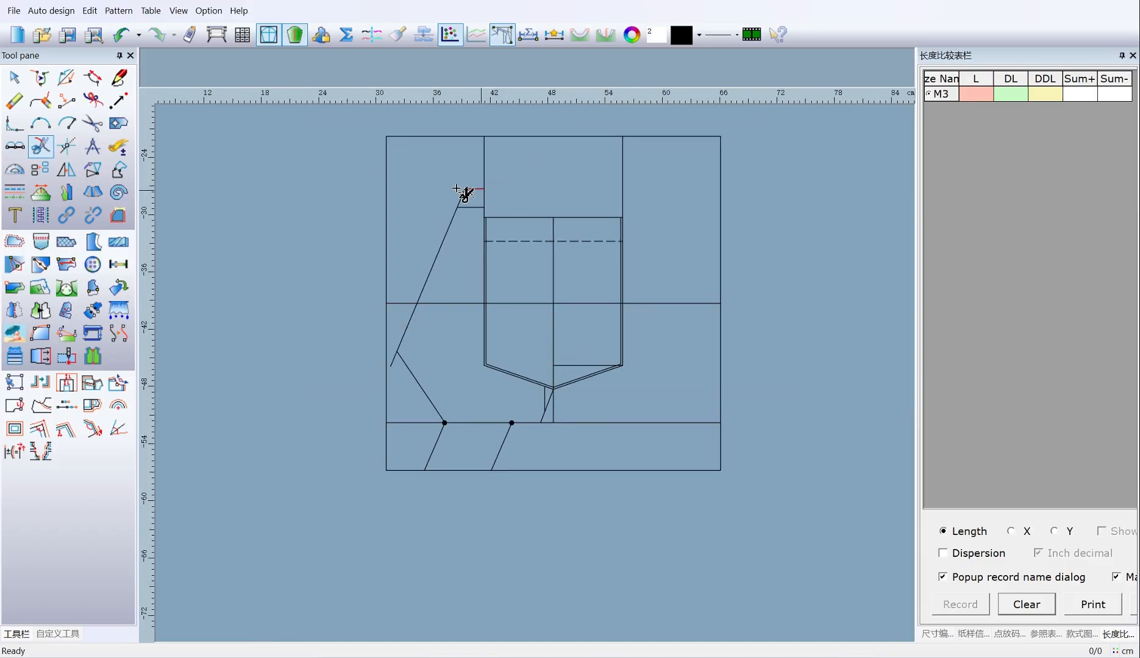
Draw one parallel line 0.1 cm inside the pocket's inner outline.
left_click(120, 78)
scroll(548, 363, "up", 2)
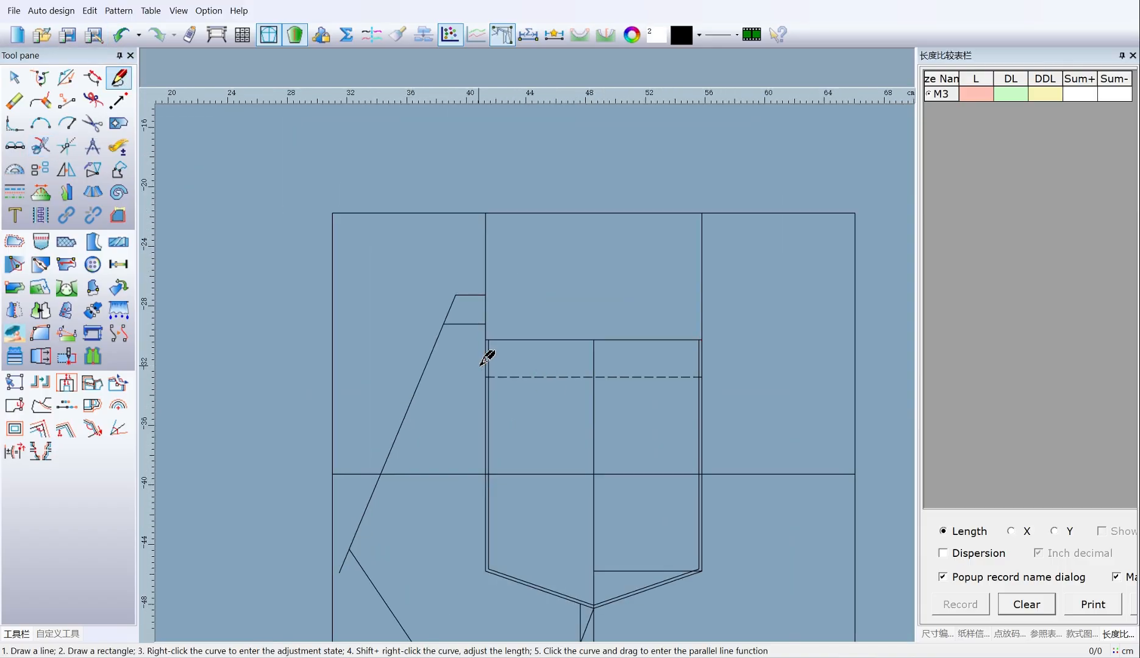
left_click_drag(488, 359, 497, 363)
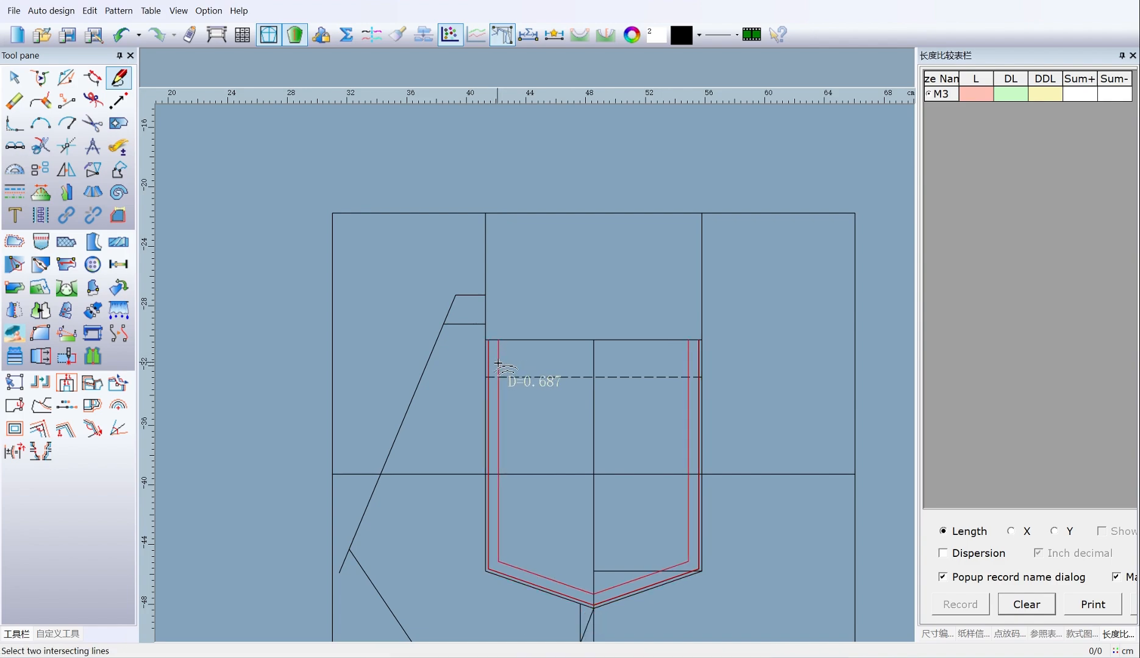
left_click(498, 363)
type("1")
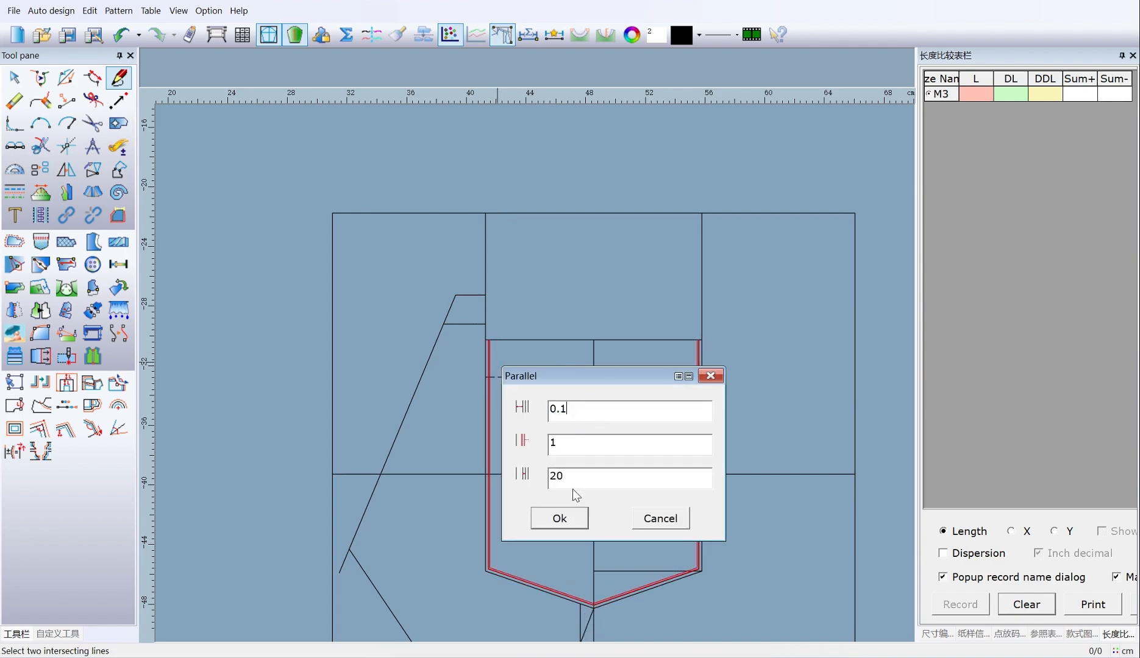
left_click(552, 512)
Draw a 3 cm vertical line upward from the top-left end of the 0.1 cm parallel outline.
scroll(514, 371, "up", 5)
left_click(442, 276)
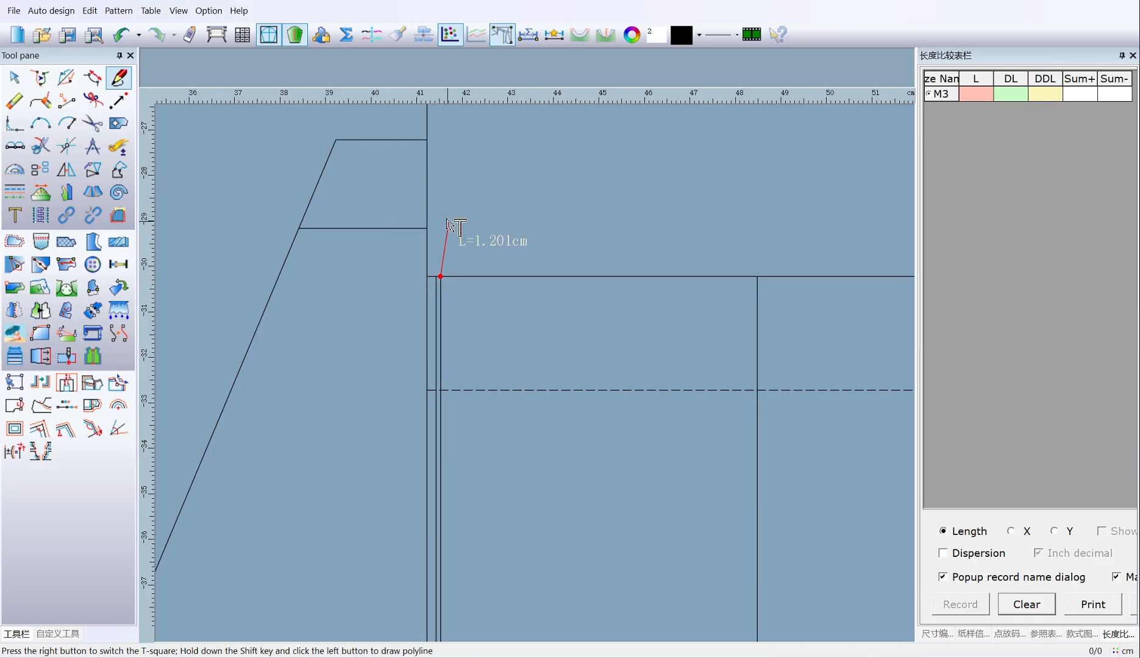
key("Return")
type("3")
left_click(509, 218)
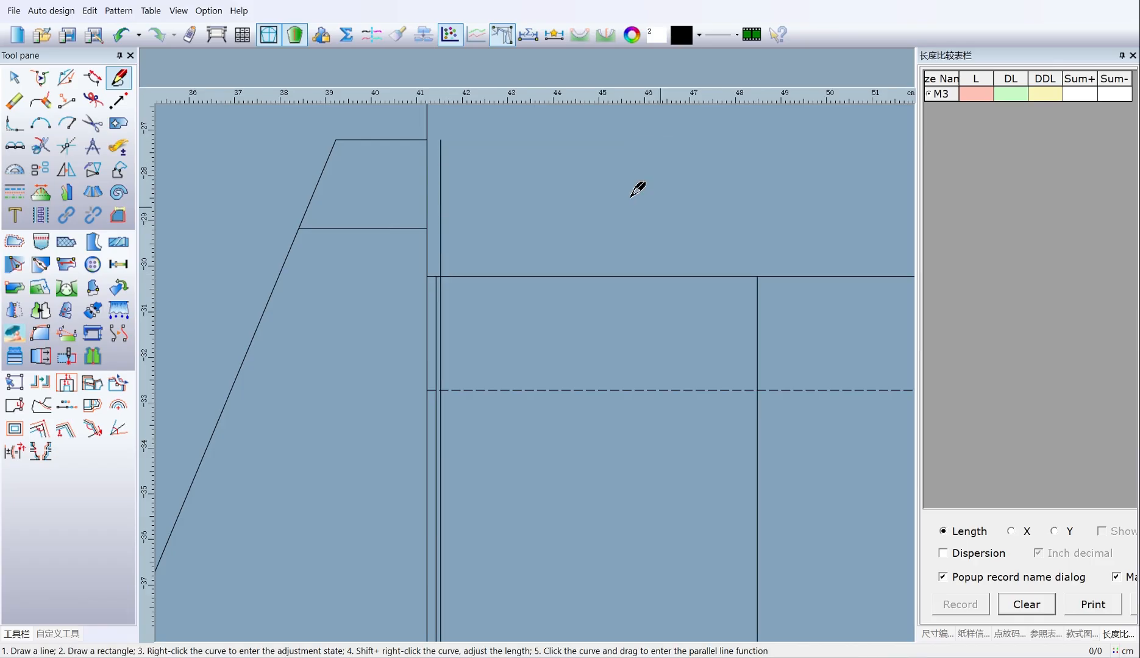
Draw a 16 cm vertical line upward from the midpoint of the pocket's top edge.
scroll(634, 441, "down", 2)
left_click(602, 414)
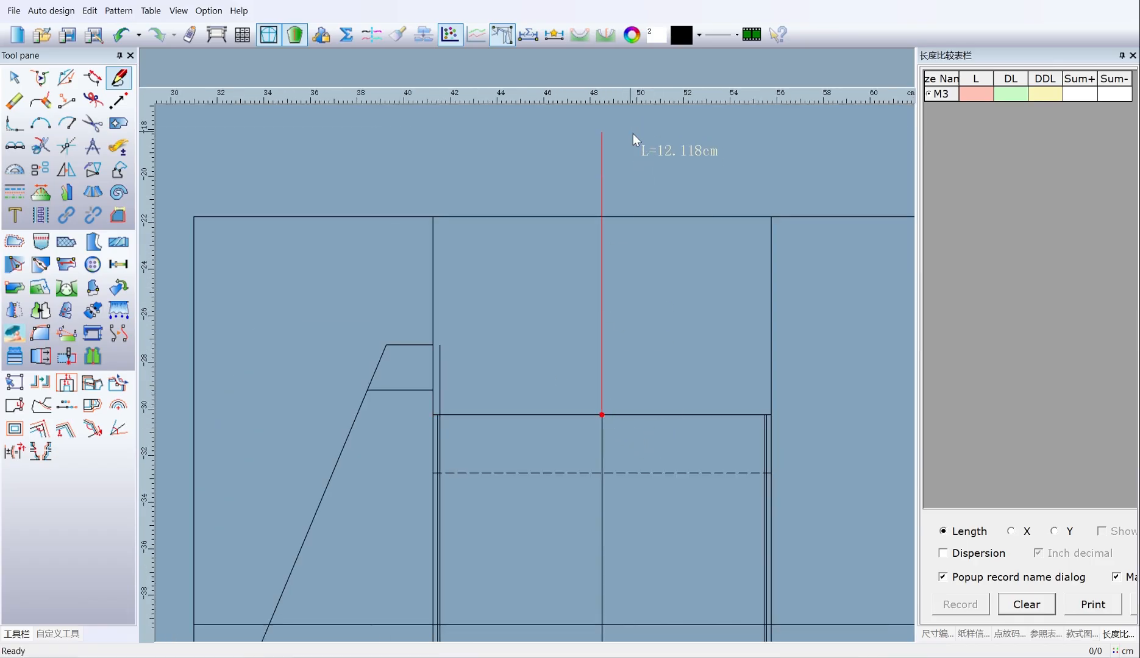
key("Return")
type("16")
left_click(472, 211)
scroll(641, 215, "down", 2)
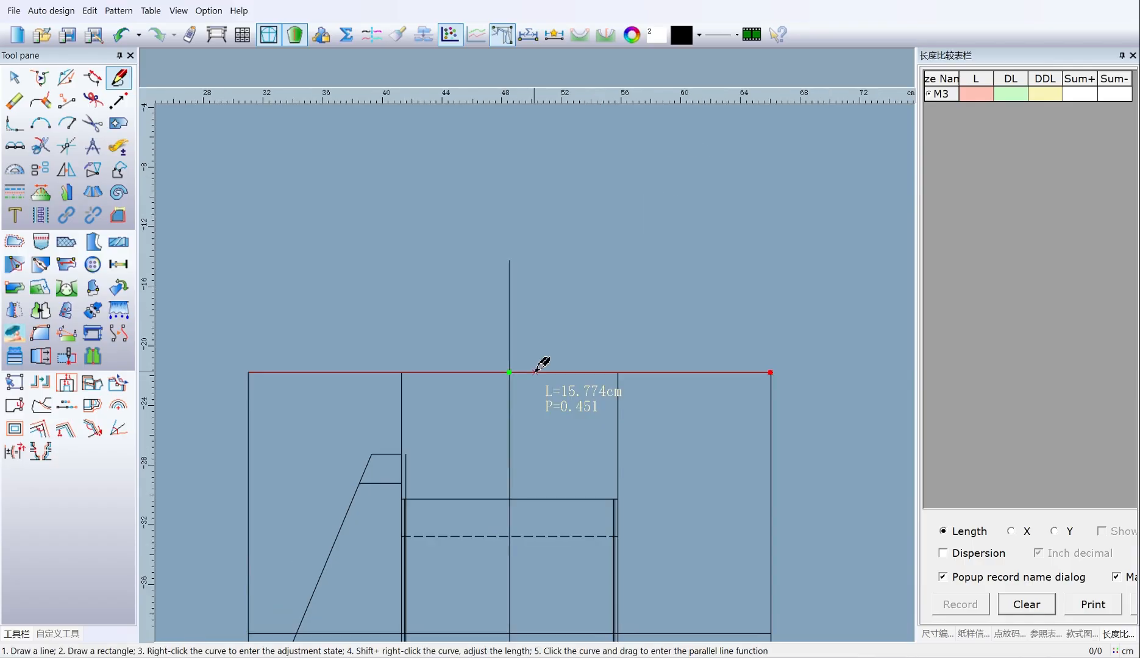
Draw a short horizontal guide line to the left from the top end of the 16 cm centre line.
scroll(534, 371, "up", 3)
left_click(485, 155)
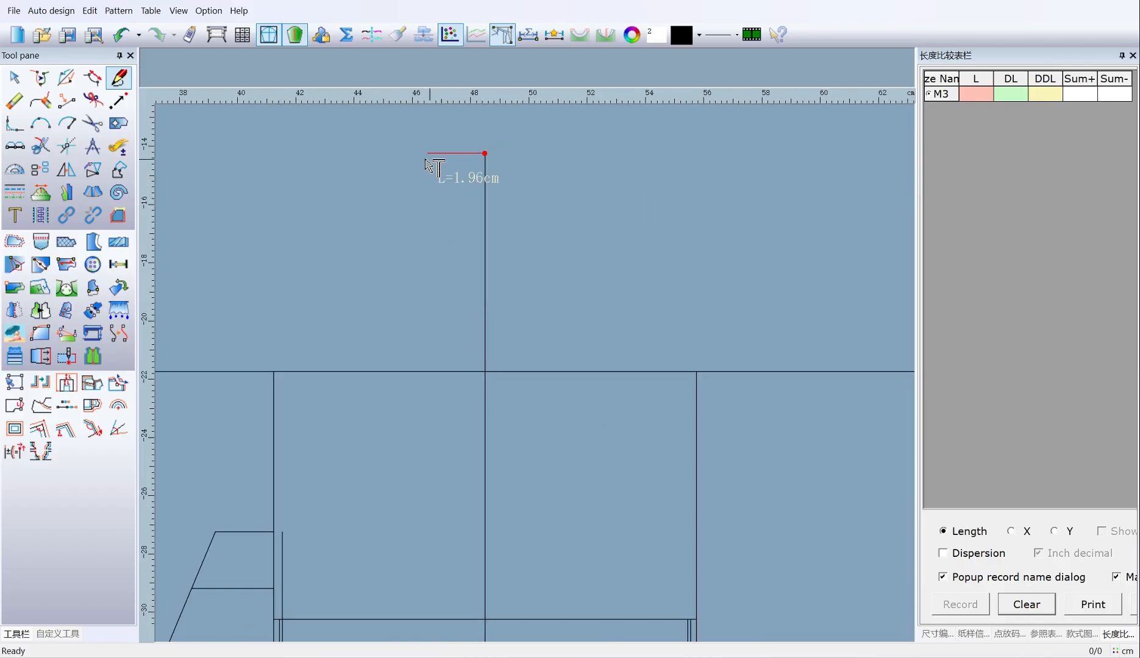
key("Return")
left_click(476, 238)
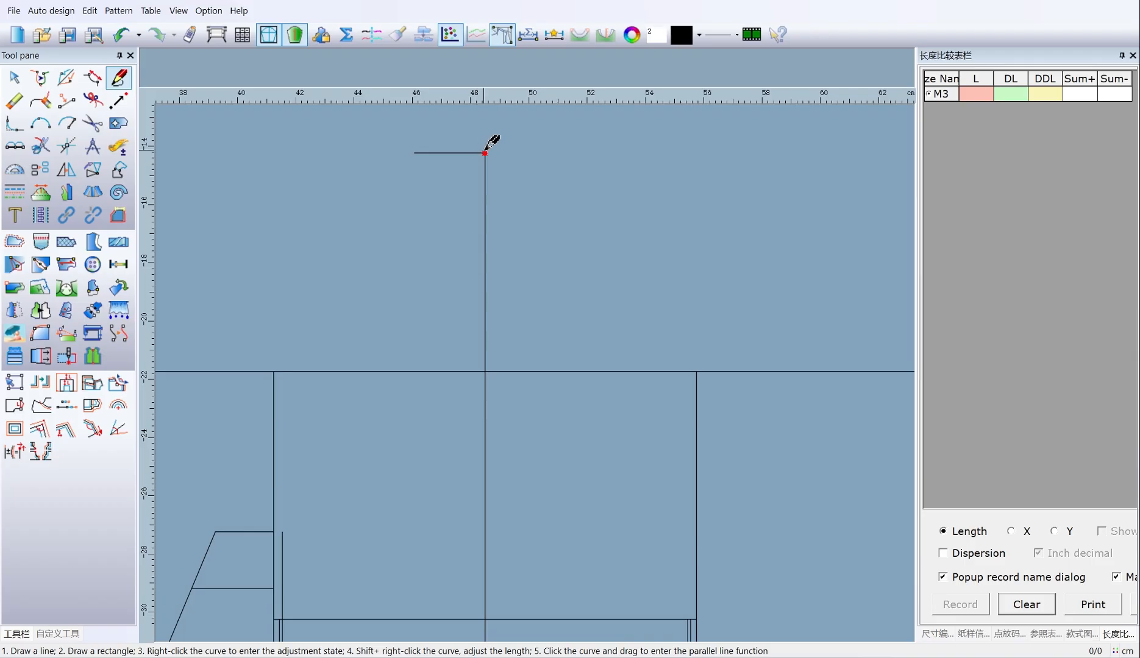
Connect the top of the 16 cm centre line to the top of the 3 cm vertical line with a straight line.
left_click(484, 154)
left_click(285, 530)
right_click(280, 529)
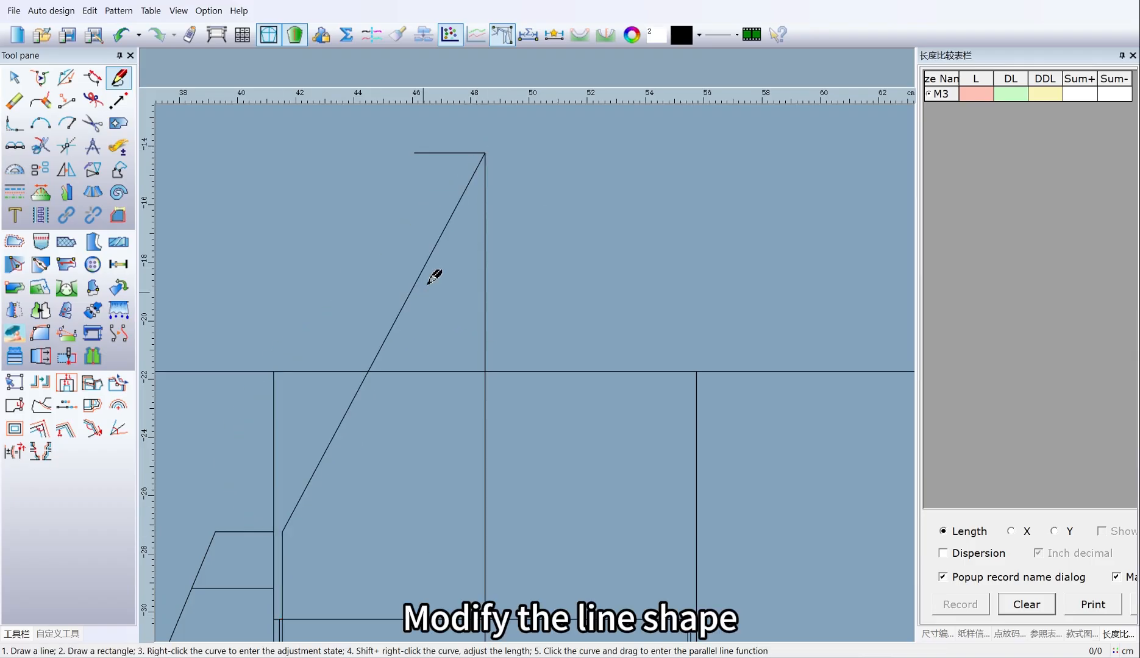
Reshape the slanted connecting line into an S-curve that leaves the top point along the horizontal guide and bends inward near the 3 cm line.
right_click(463, 197)
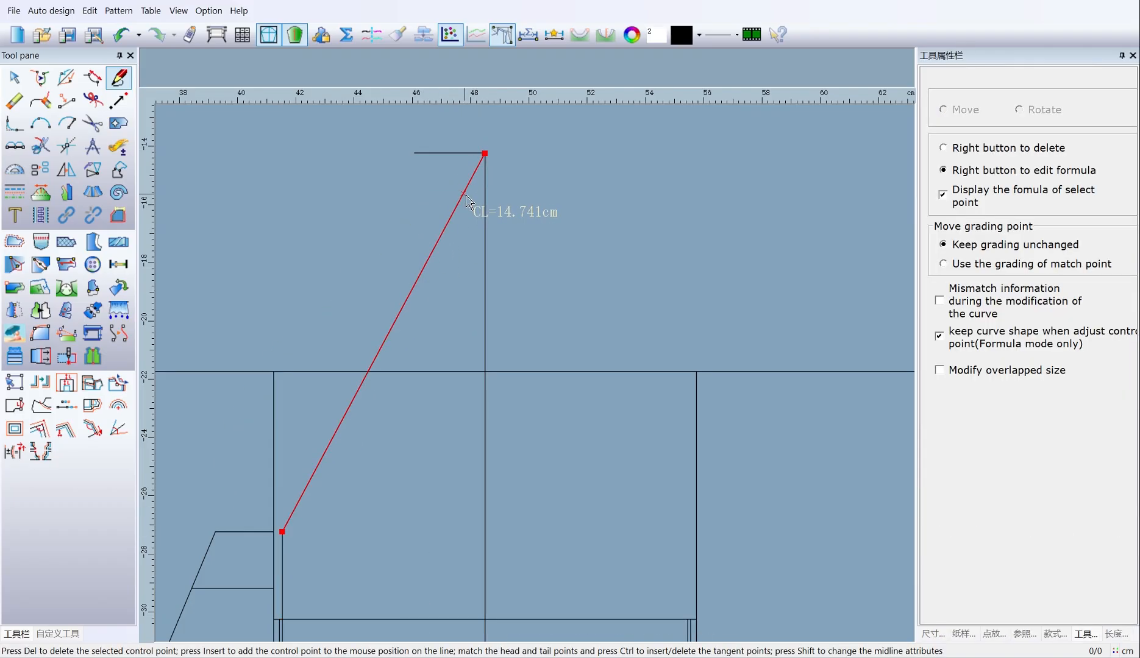
left_click(463, 194)
left_click(479, 154)
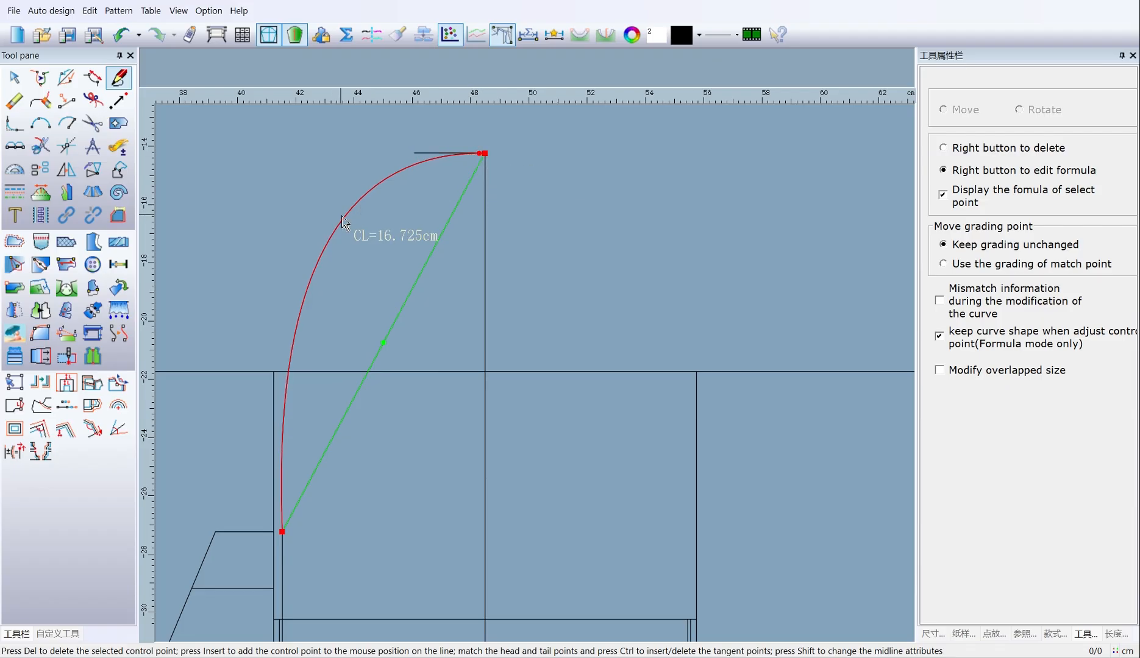
left_click(344, 218)
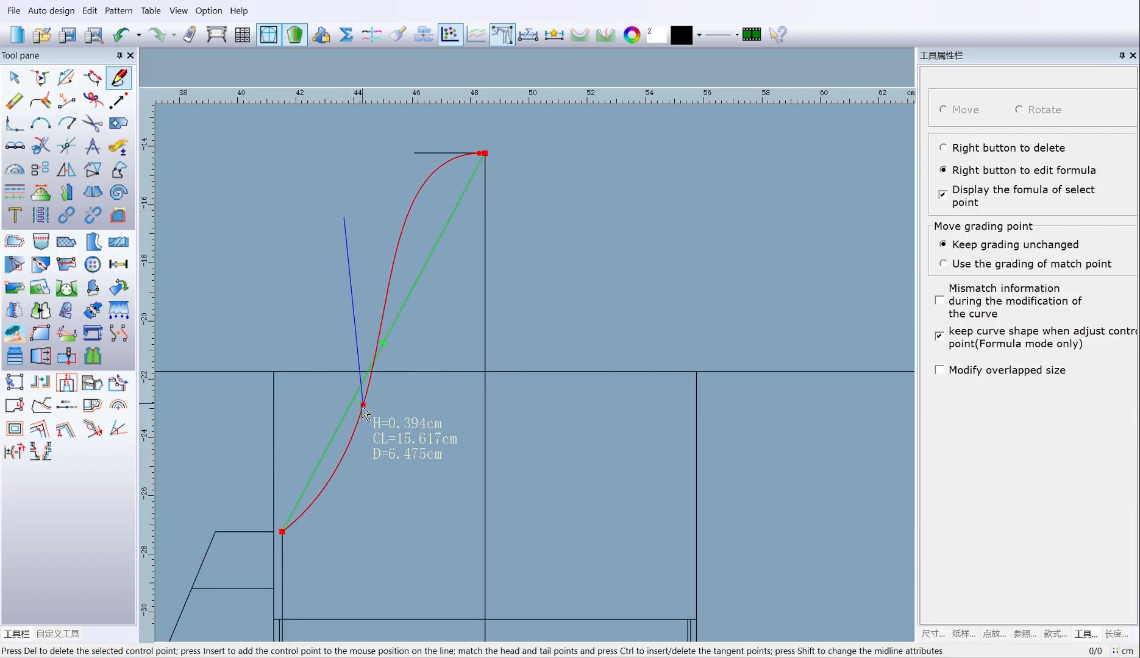
left_click(346, 445)
right_click(411, 440)
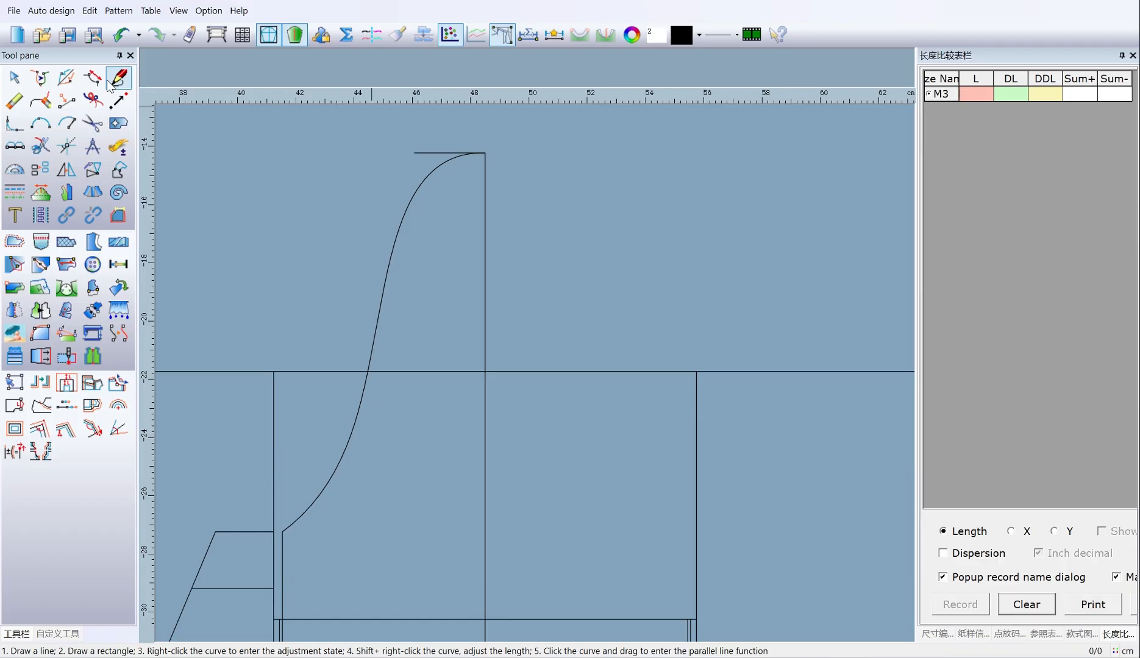
Mirror a copy of the S-curve and the 3 cm vertical line across the pocket's vertical centre line.
left_click(65, 169)
left_click(486, 274)
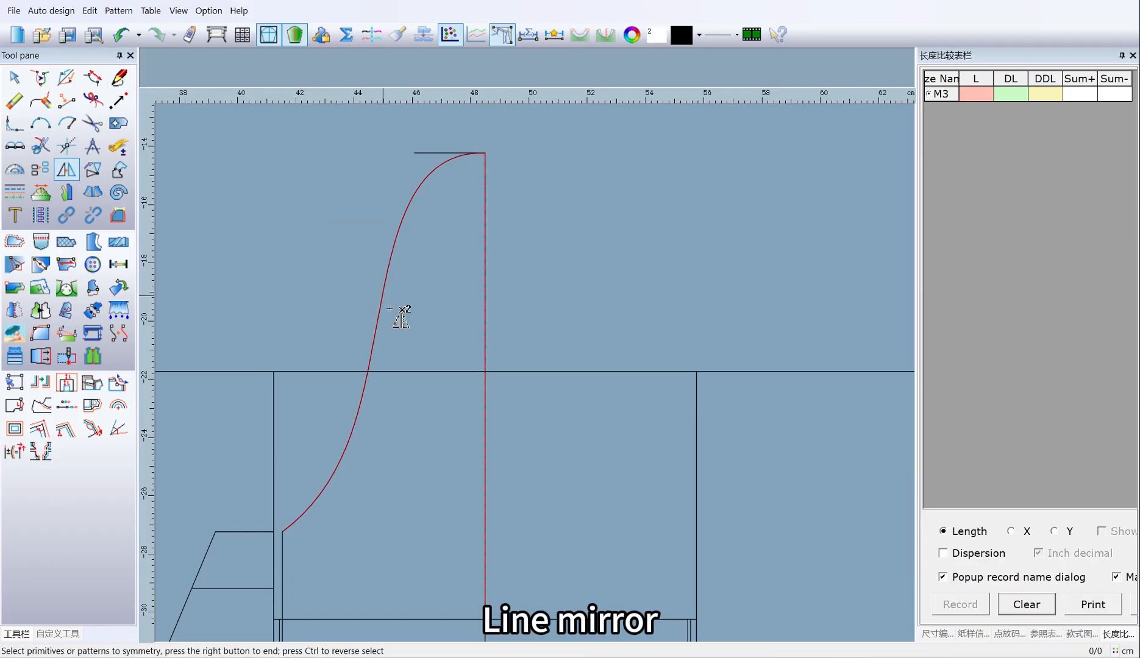
left_click(283, 559)
scroll(374, 573, "down", 4)
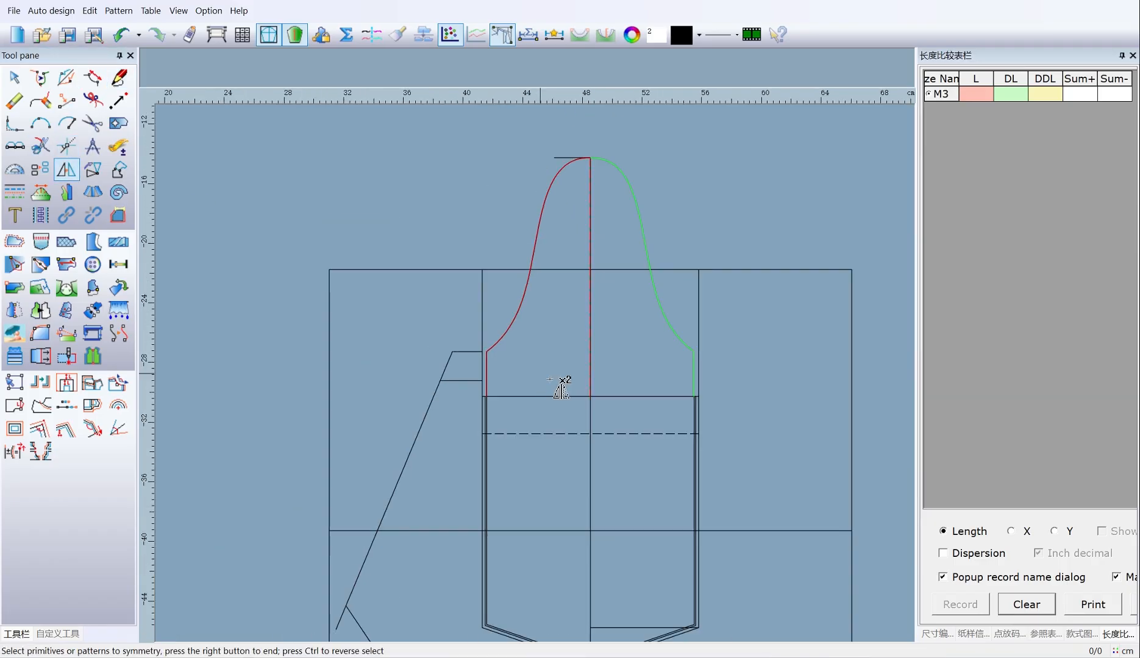
scroll(542, 373, "up", 3)
right_click(637, 543)
scroll(546, 438, "down", 3)
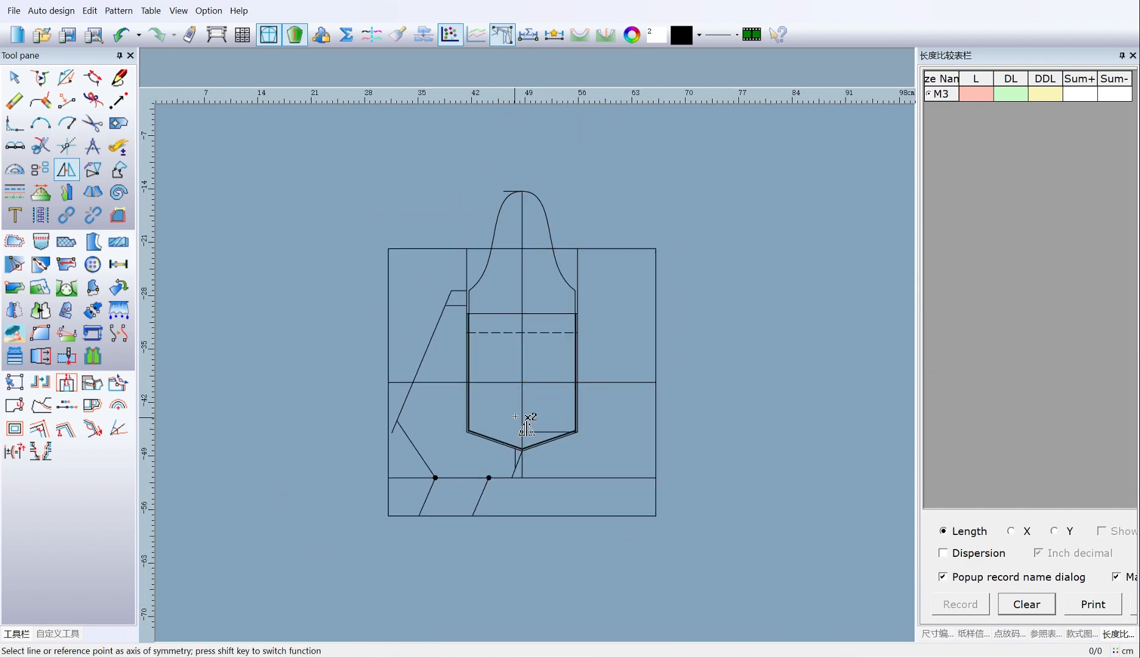
Mirror copies of the left side's diagonals, short horizontal lines and two lower slanted lines across the pocket's centre line.
left_click(521, 408)
left_click_drag(421, 285, 460, 322)
left_click(429, 495)
left_click(478, 497)
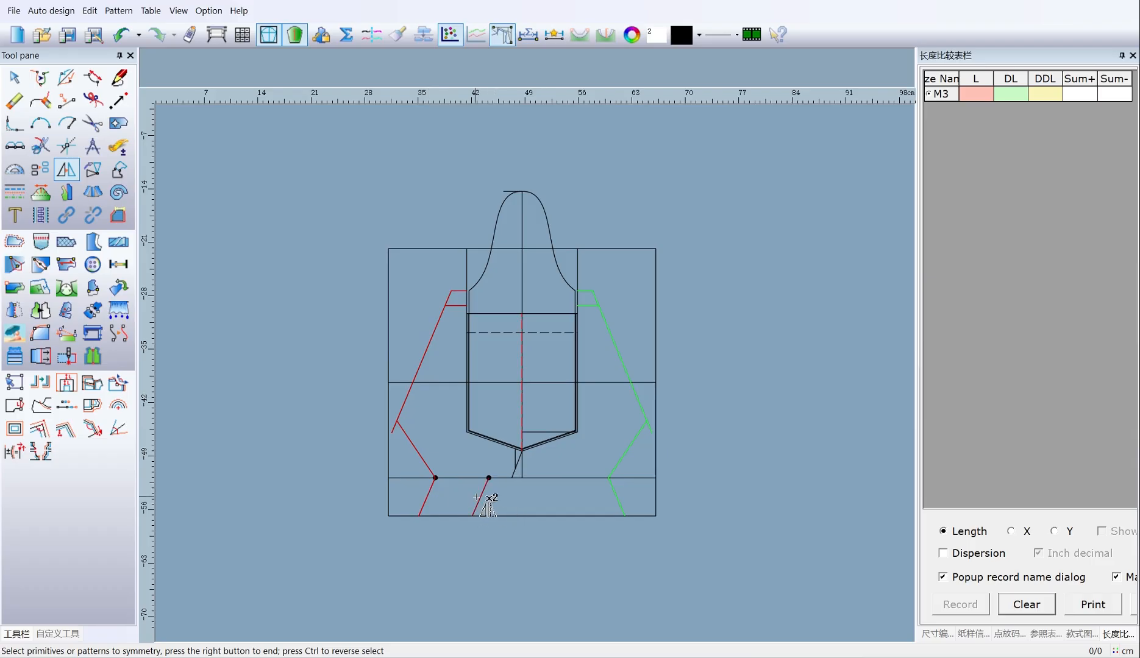
right_click(597, 463)
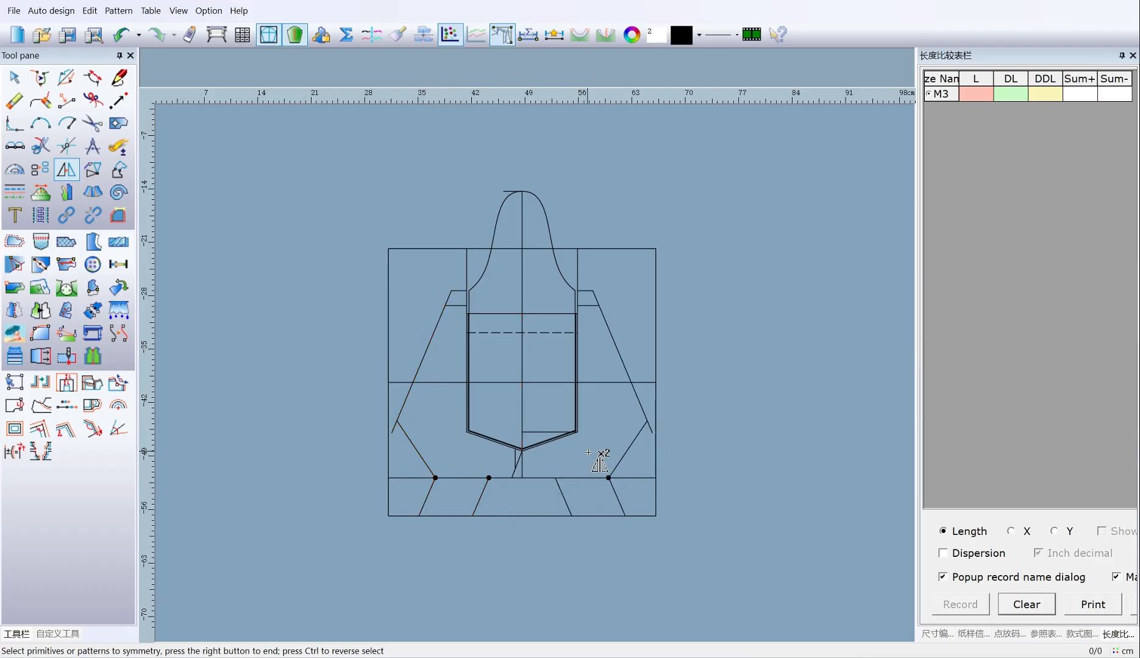
Draw a 7 cm horizontal line joining the midpoints of the two slanted lines in the lower-left band of the square.
left_click(118, 78)
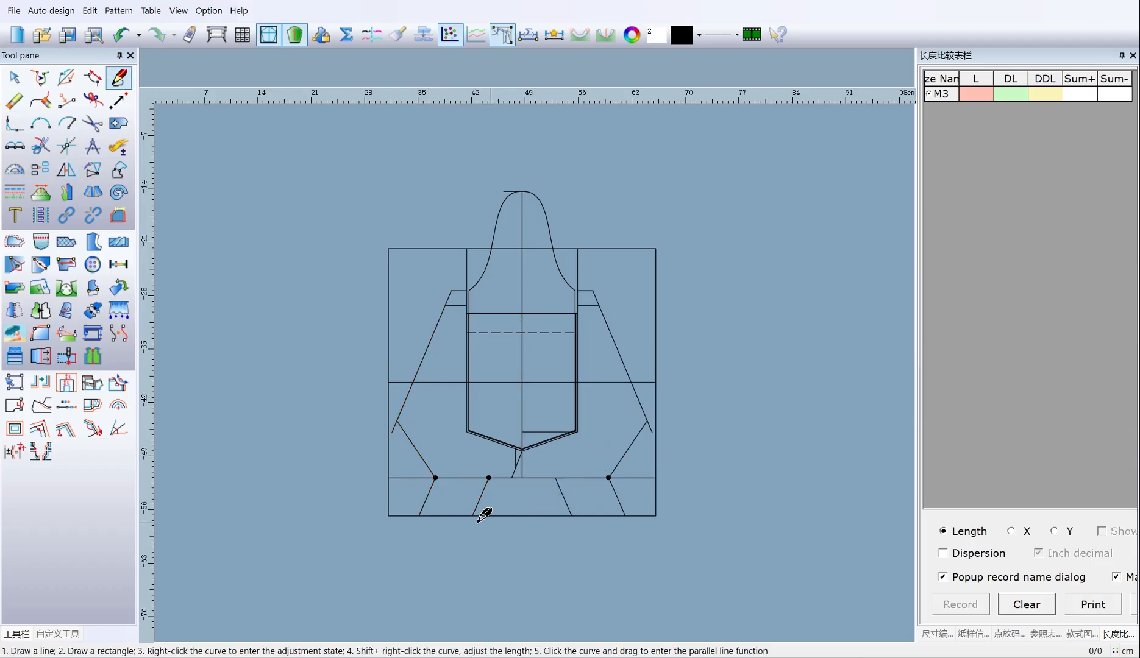
scroll(483, 516, "up", 3)
left_click(453, 321)
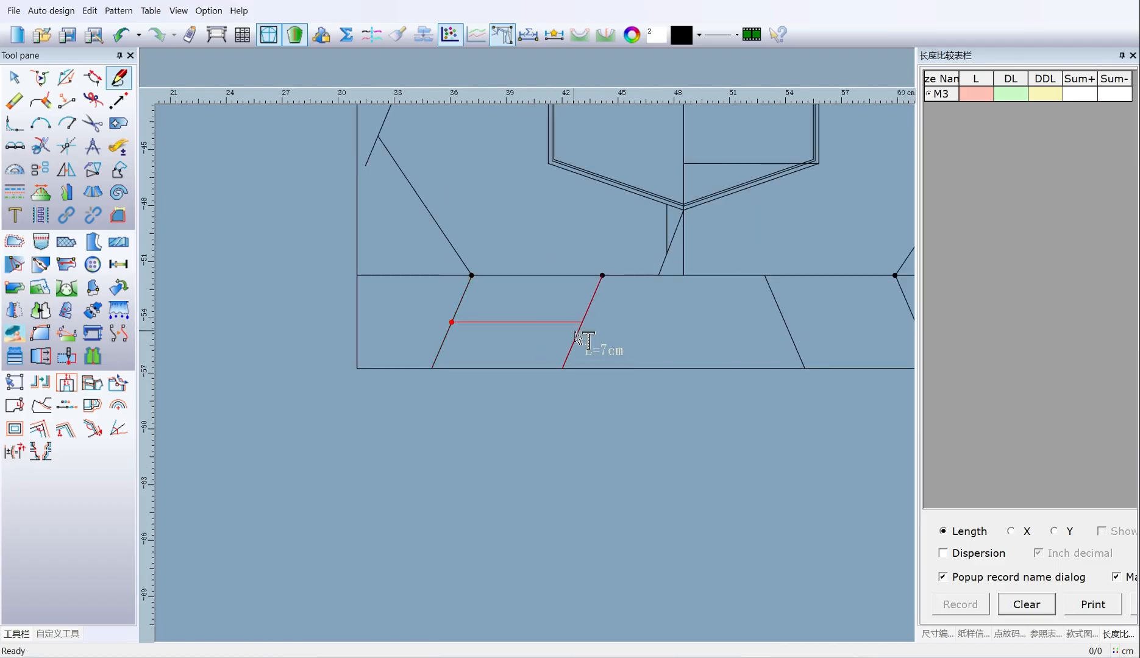
left_click(582, 322)
right_click(582, 322)
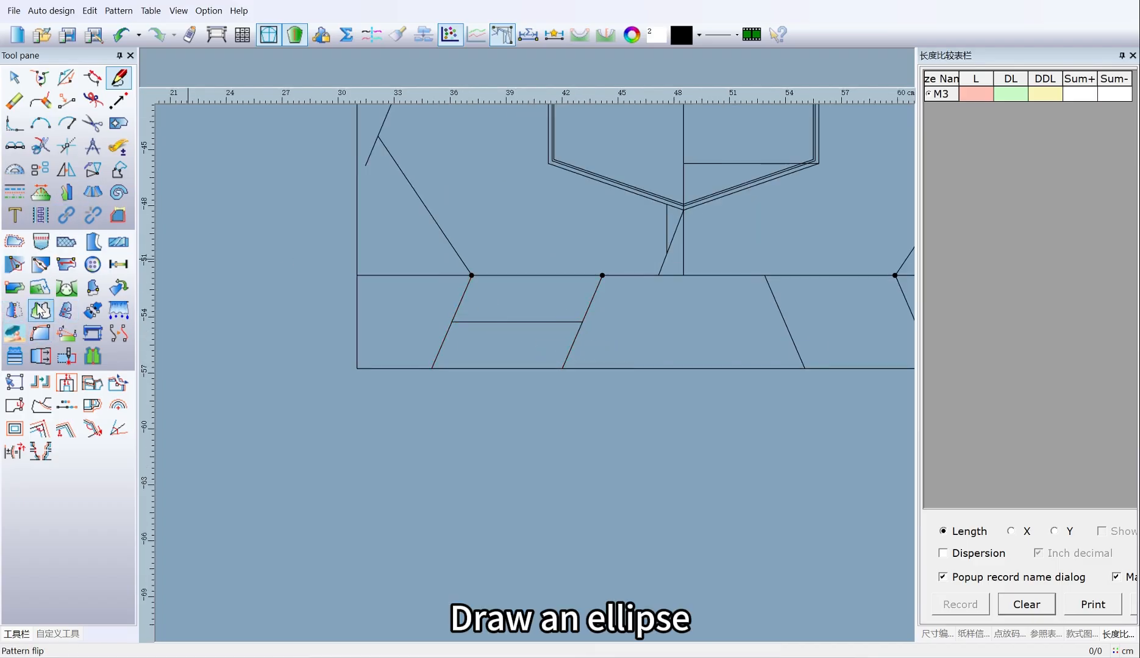
Draw a horizontal ellipse between the two slanted lines, overlapping the 7 cm horizontal line.
right_click(325, 417)
left_click(337, 568)
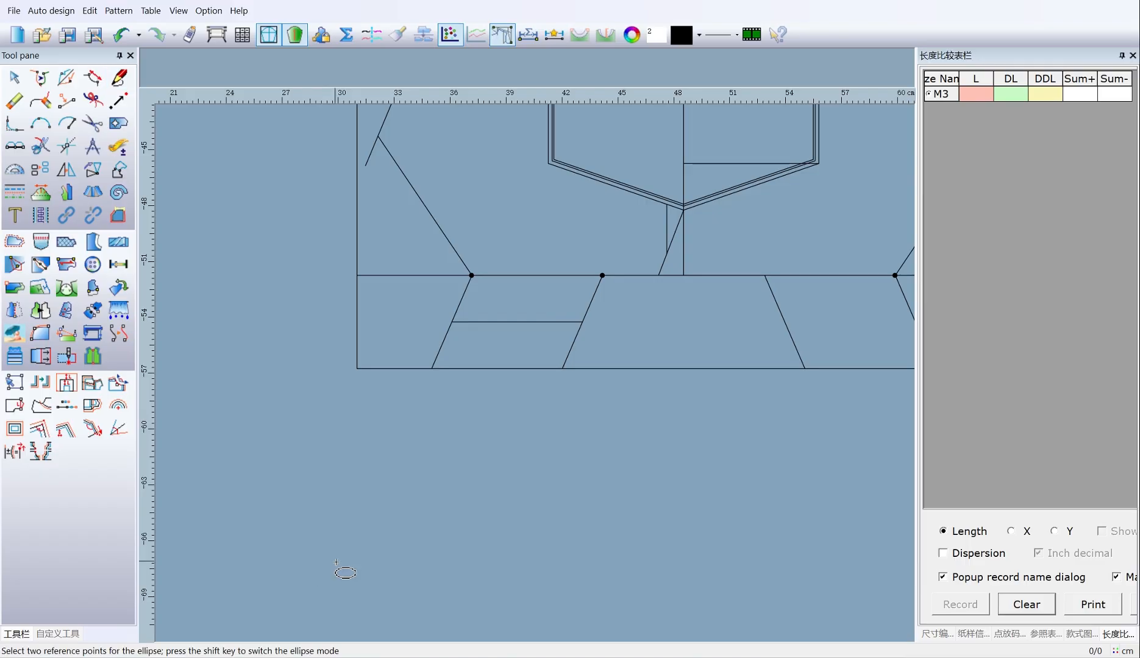
left_click(470, 312)
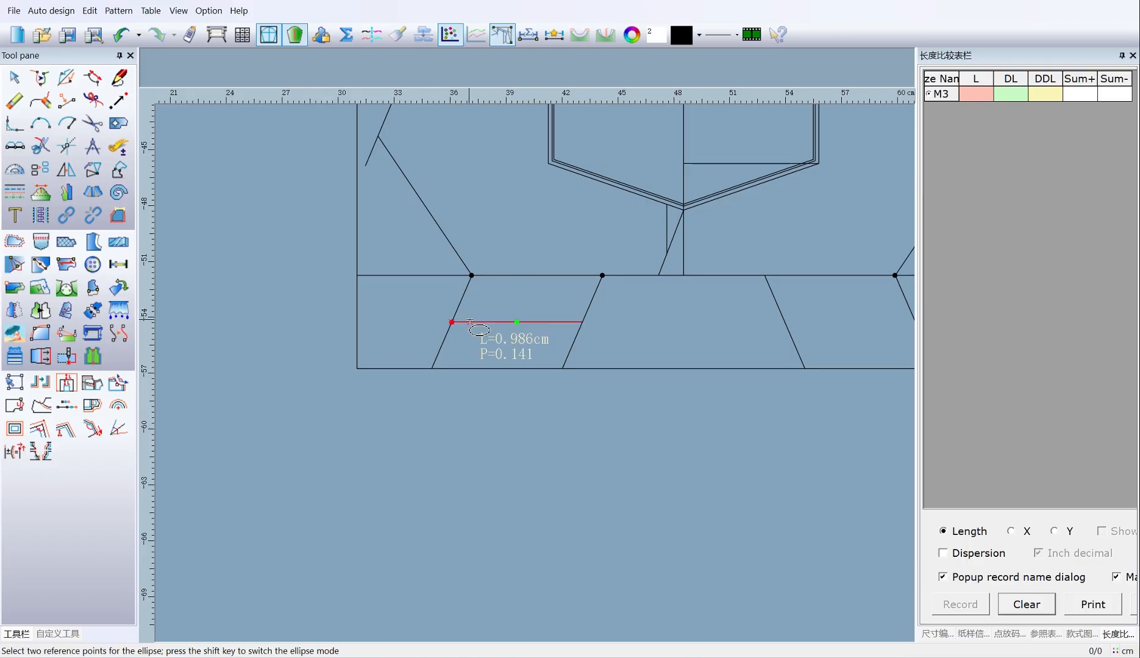
left_click(556, 355)
left_click(385, 453)
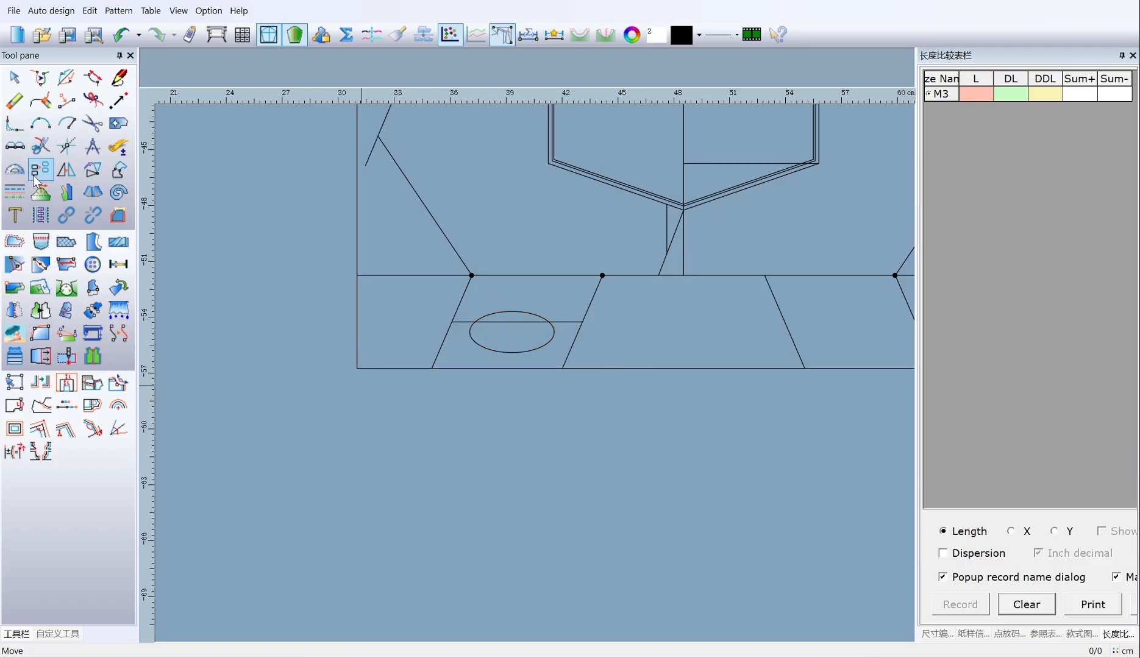
Move the ellipse in the lower band up so that it is centred on the 7 cm horizontal line, without copying it.
left_click(41, 170)
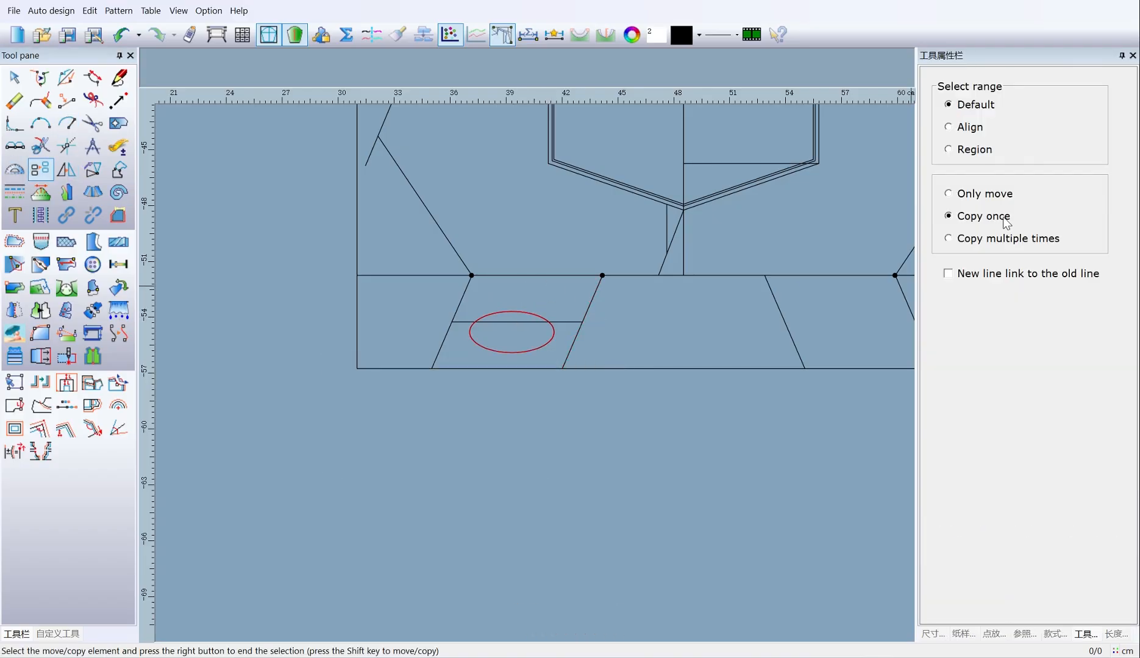
left_click(951, 194)
right_click(871, 210)
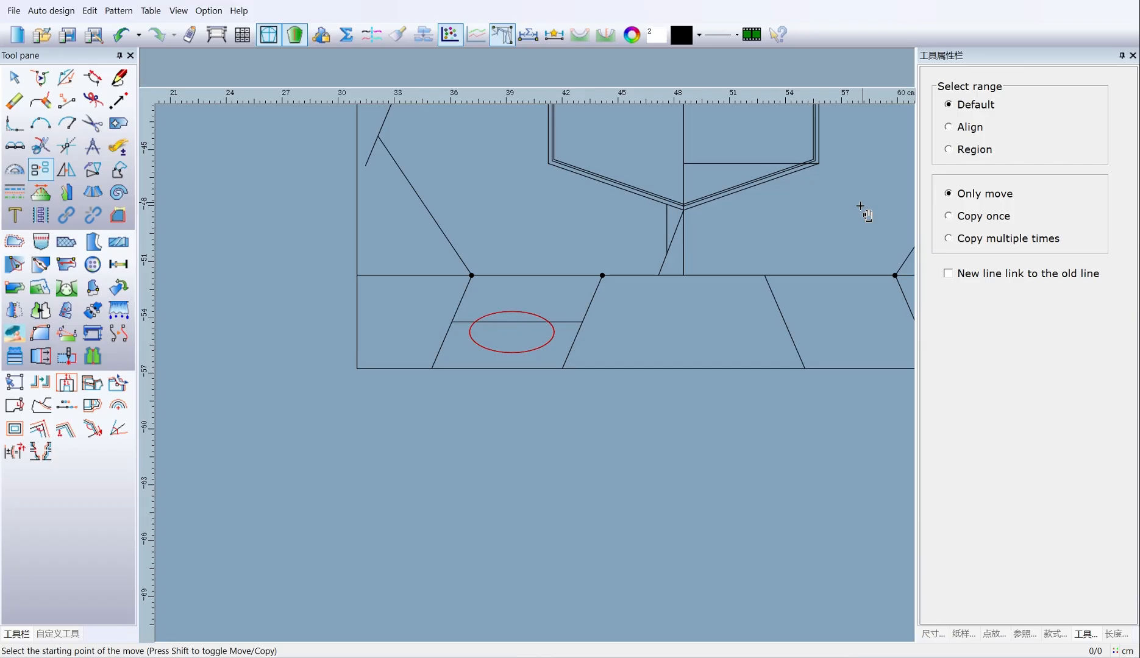
left_click(469, 332)
left_click(474, 323)
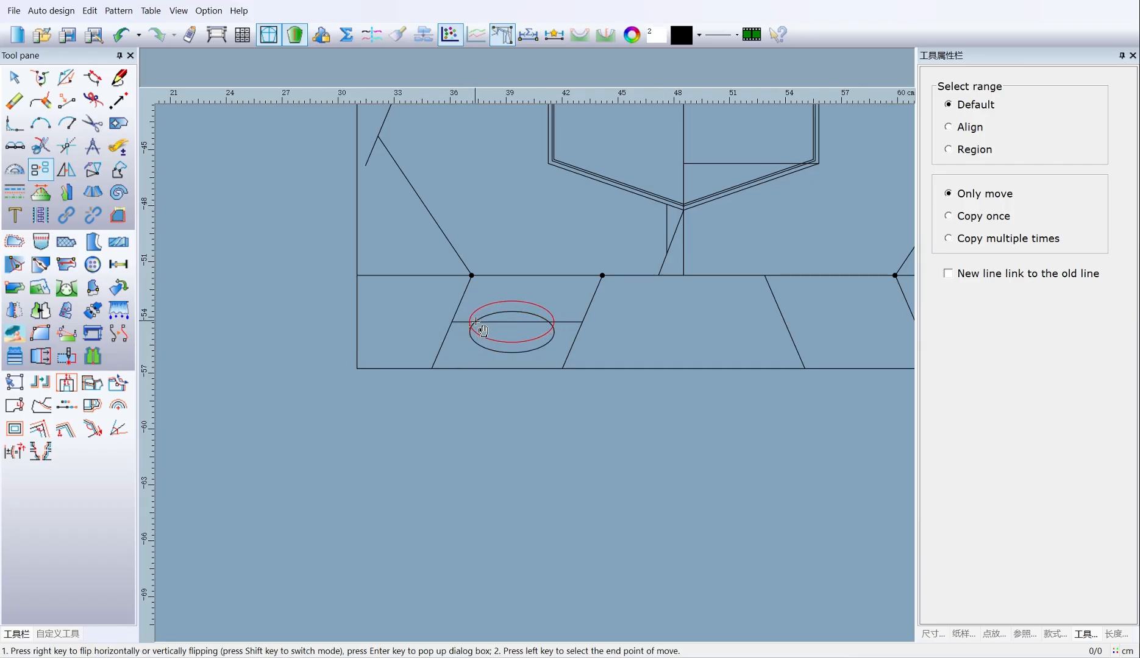
left_click(474, 321)
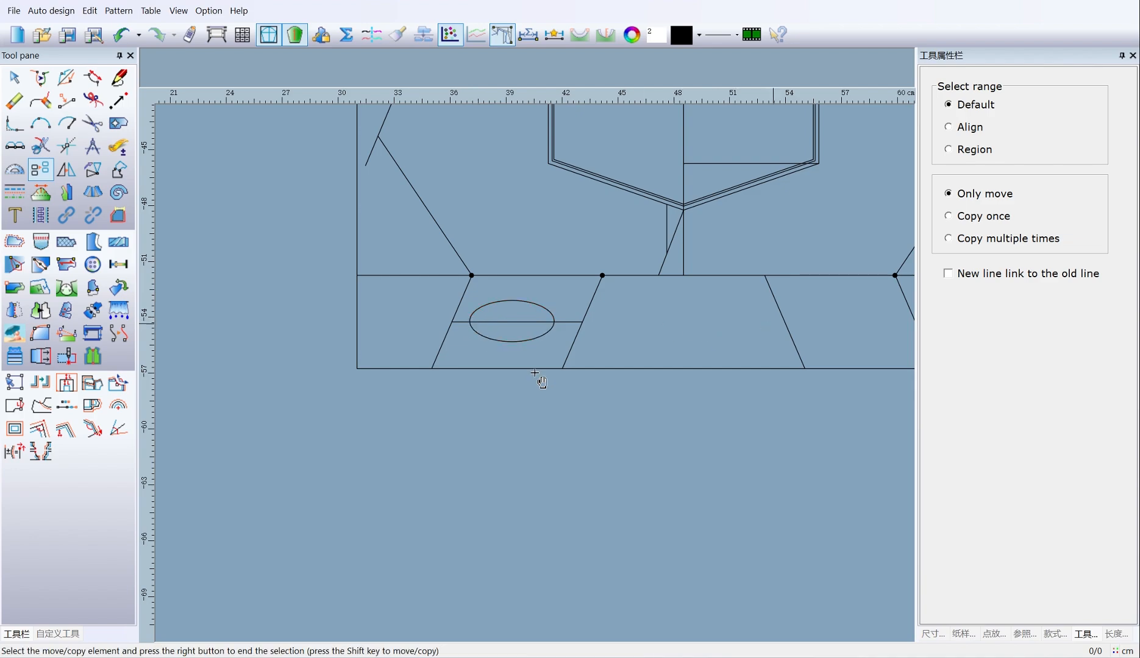
Mirror a copy of the ellipse across the pocket's vertical centre line.
scroll(535, 372, "down", 3)
left_click(66, 169)
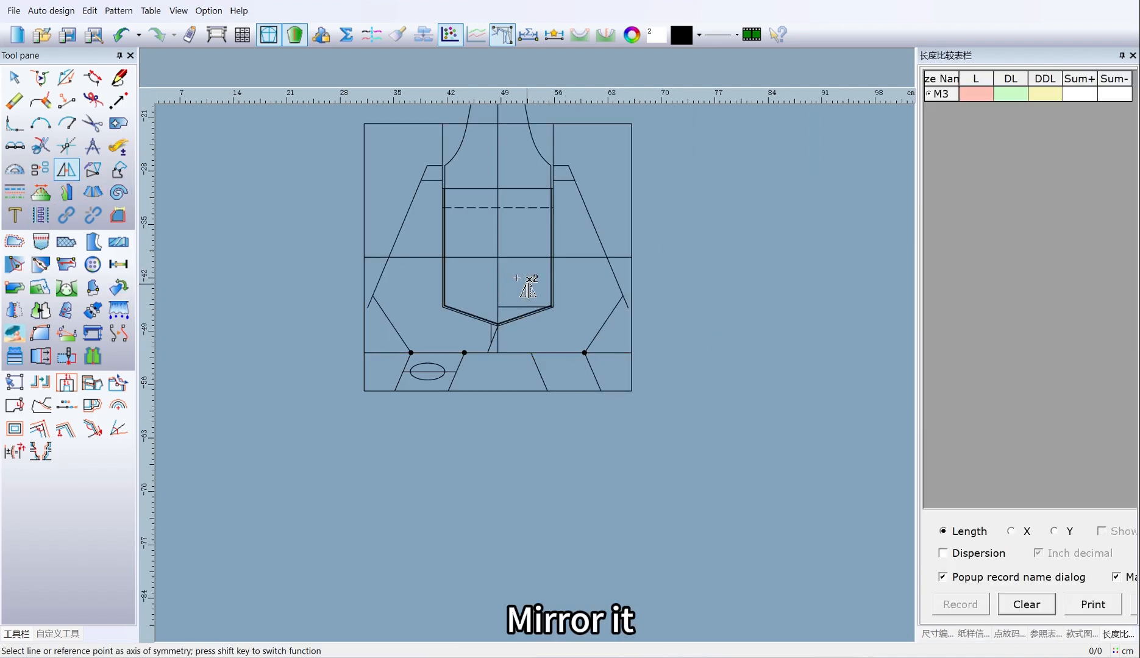
left_click(498, 272)
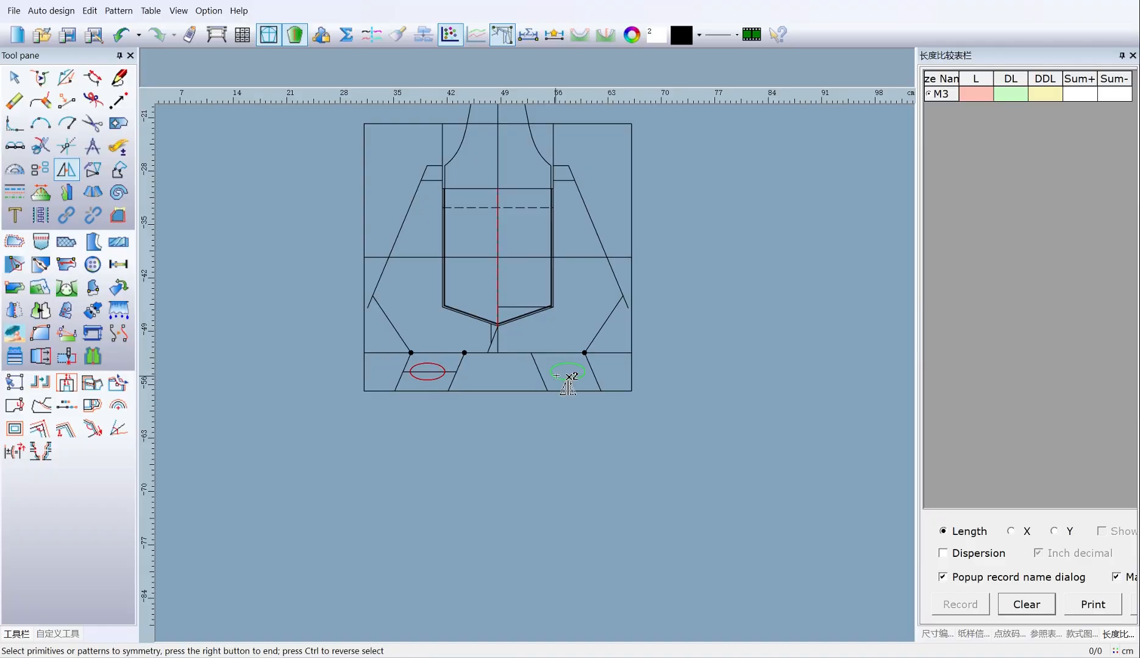
right_click(738, 402)
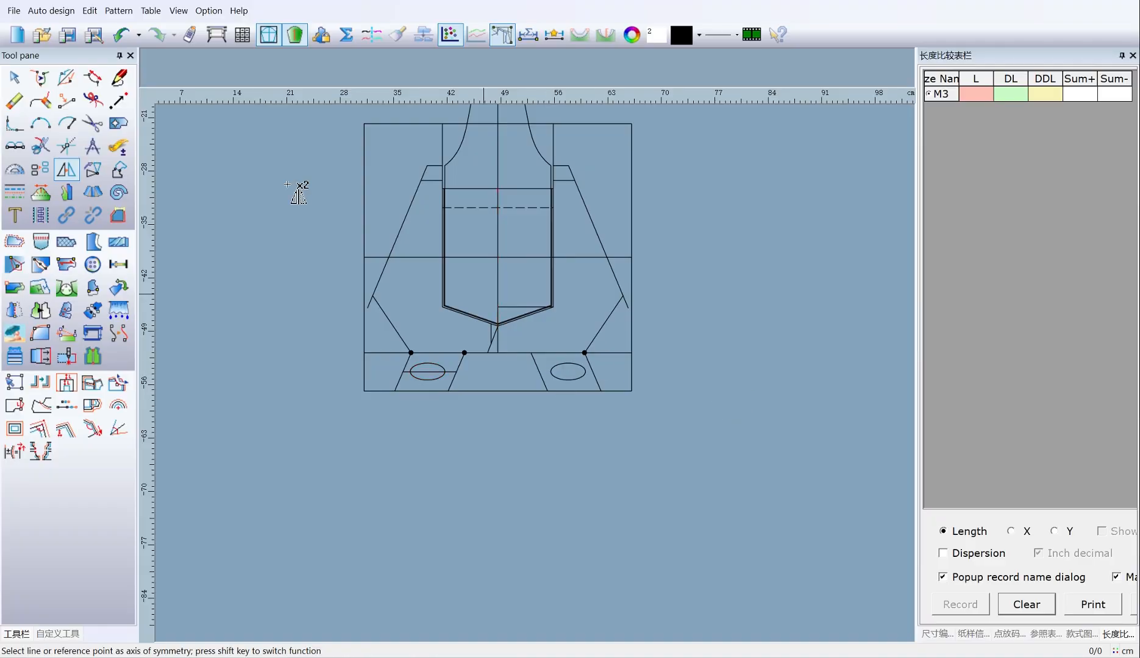
Draw a circle of 1.5 cm radius on the vertical centre line, centred 2.64 cm below the top of the curved flap.
left_click(67, 123)
scroll(509, 372, "down", 2)
scroll(543, 381, "up", 5)
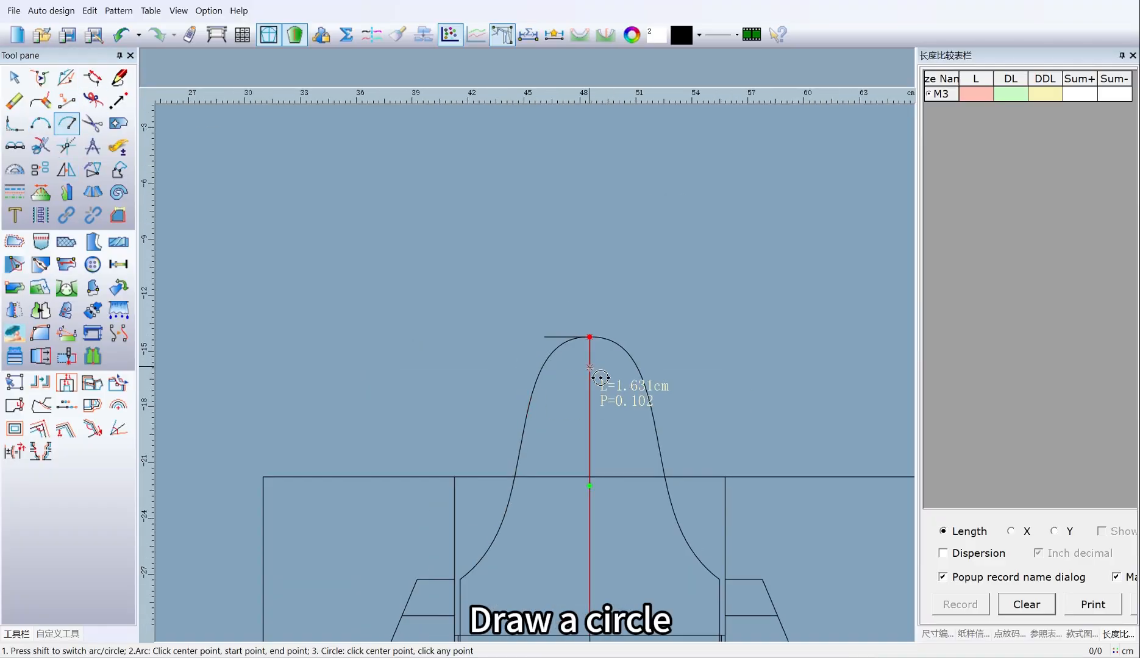
left_click(594, 391)
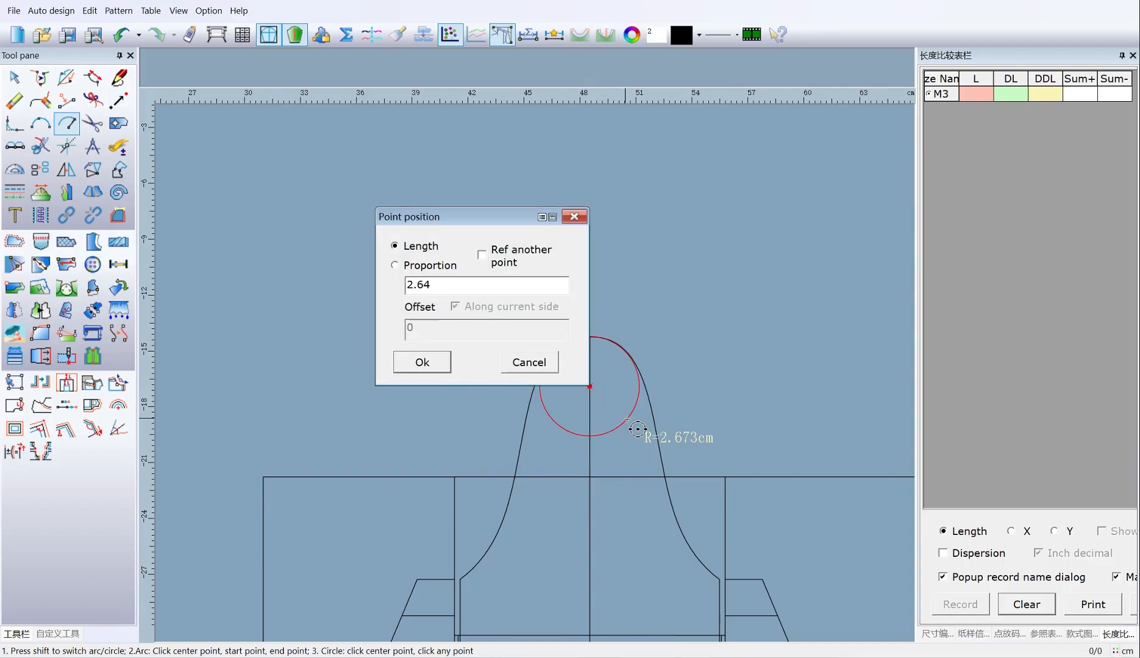
key("Return")
left_click(612, 416)
mouse_move(469, 321)
left_mouse_down()
mouse_move(393, 328)
mouse_move(775, 307)
mouse_move(714, 308)
left_mouse_up()
type("1.5")
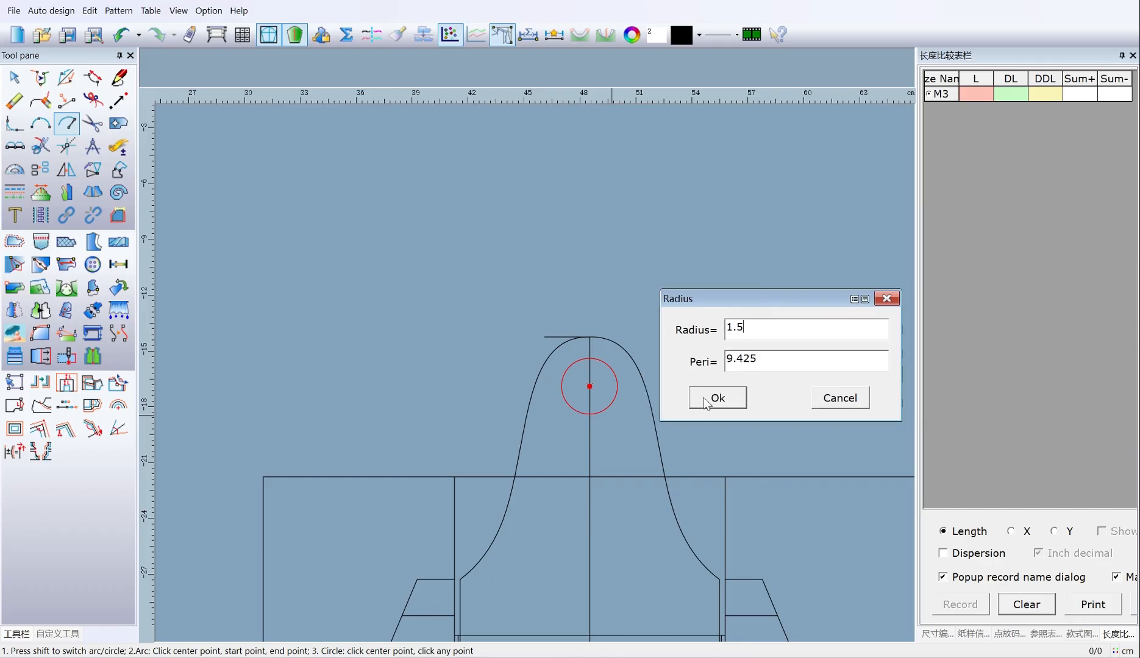
left_click(720, 397)
Move the flap's circle slightly down along the vertical centre line.
left_click(40, 170)
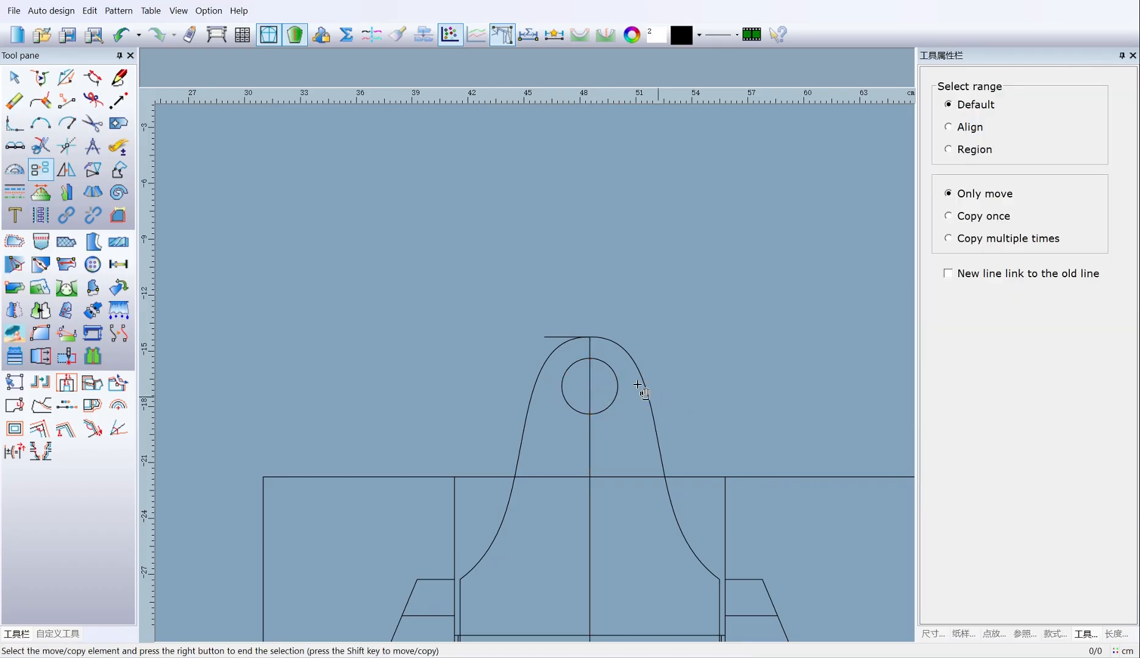
left_click(616, 373)
right_click(593, 365)
left_click(588, 360)
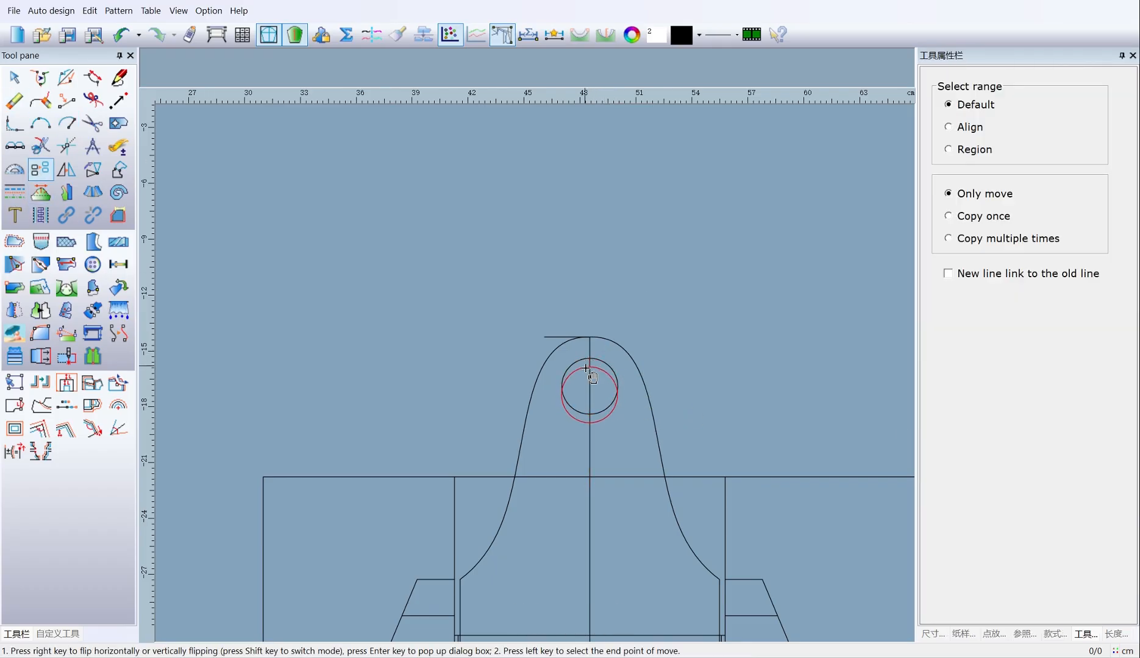
left_click(586, 373)
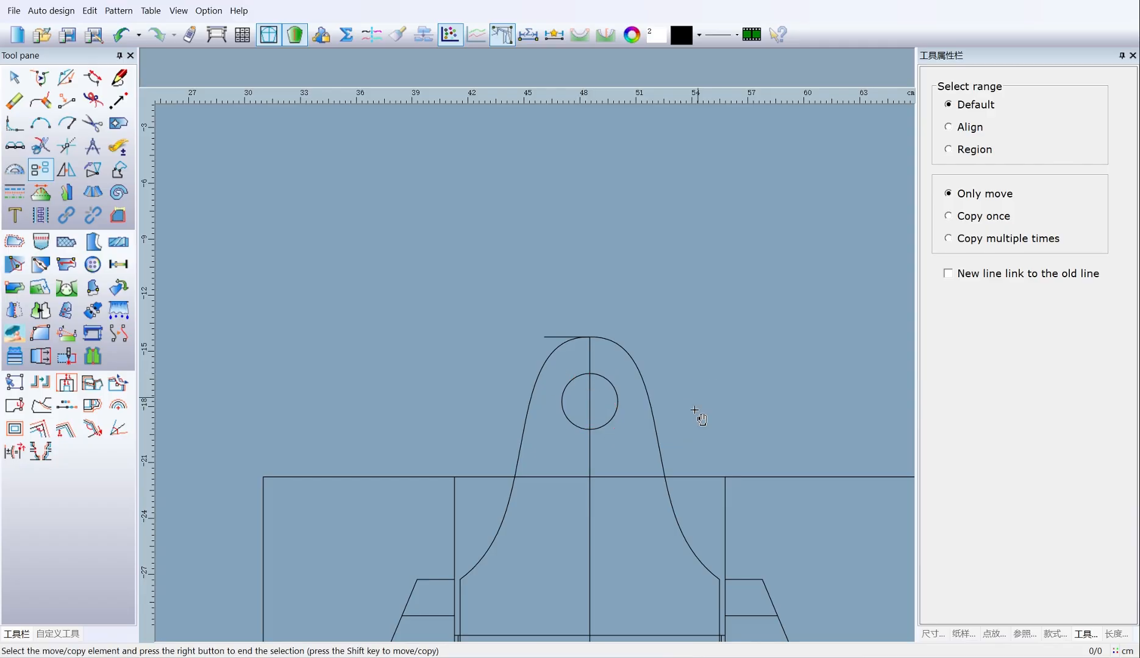
Break the square's top edge, the lower horizontal line and the side construction lines where other lines meet them.
scroll(553, 393, "down", 5)
key("space")
right_click(631, 453)
scroll(681, 446, "down", 3)
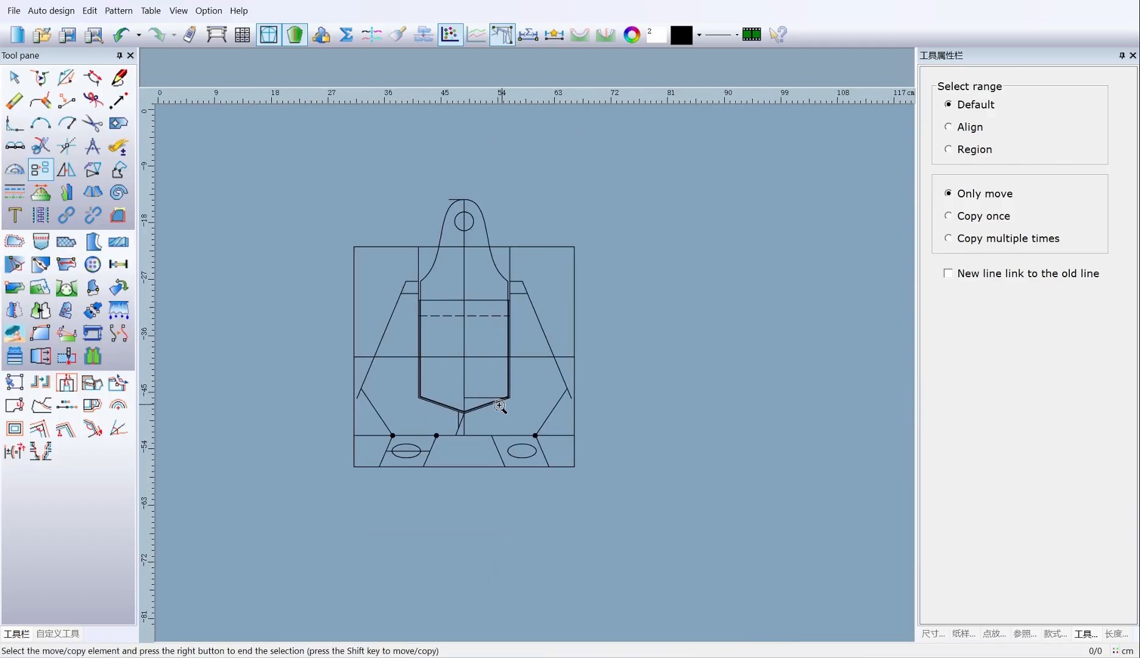
left_click(93, 123)
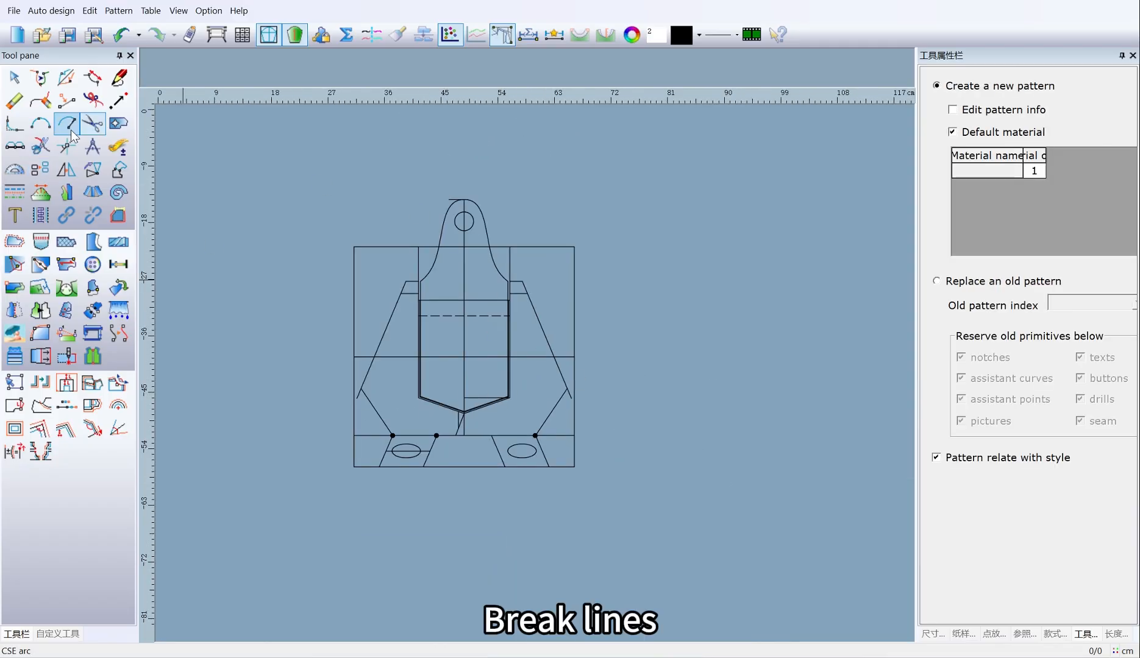
left_click(42, 147)
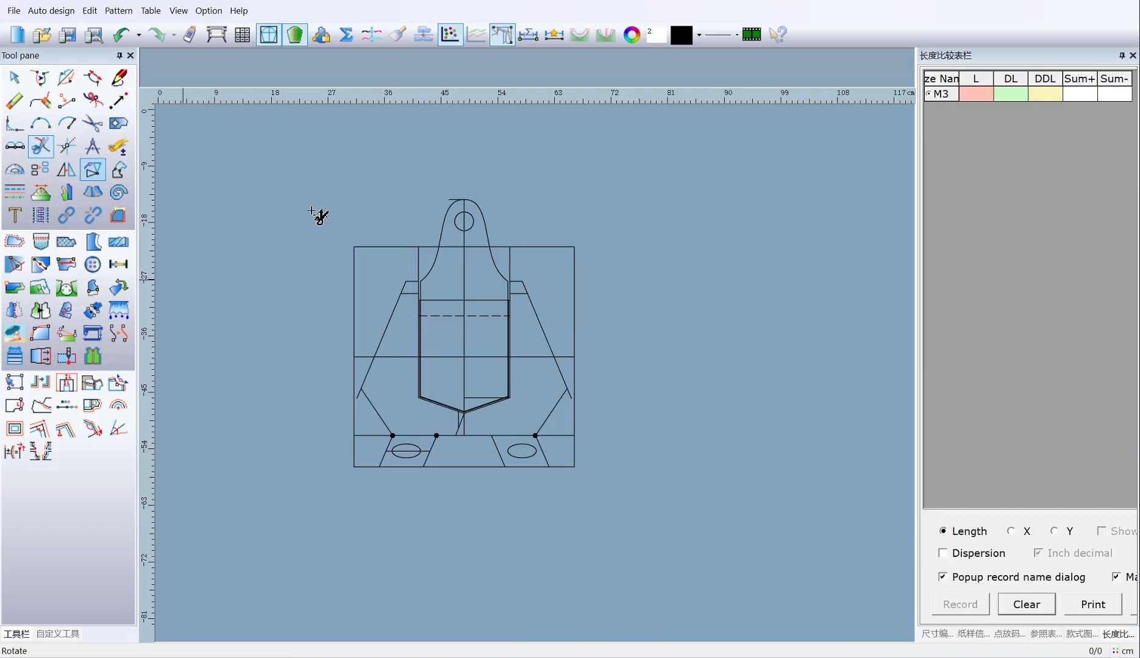
left_click(516, 250)
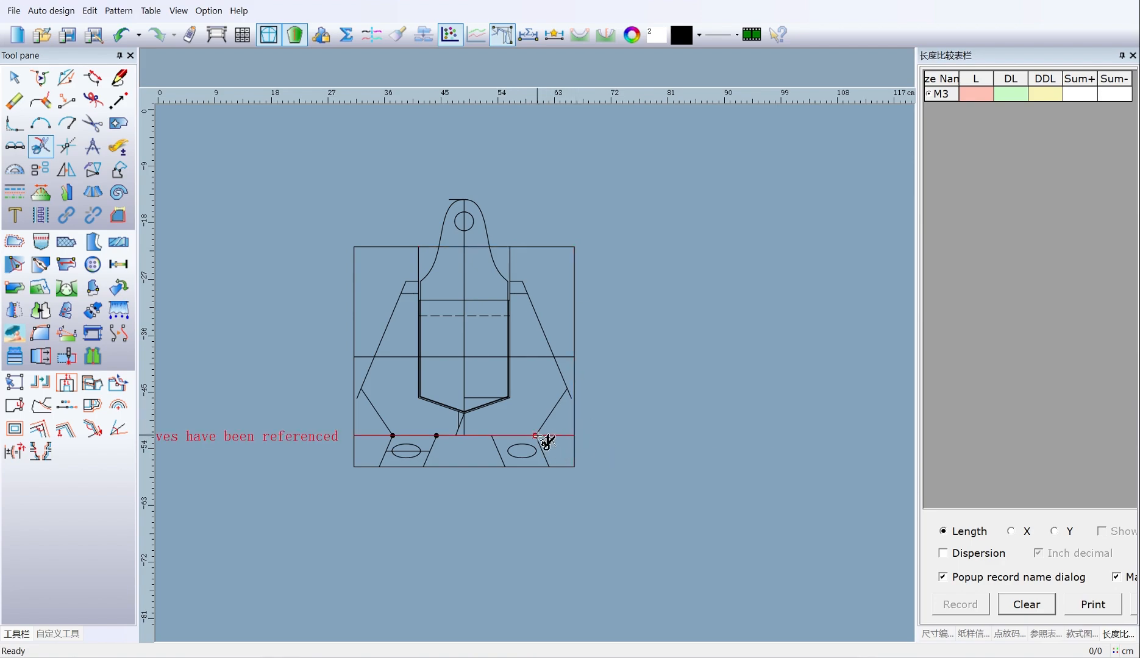
left_click(493, 435)
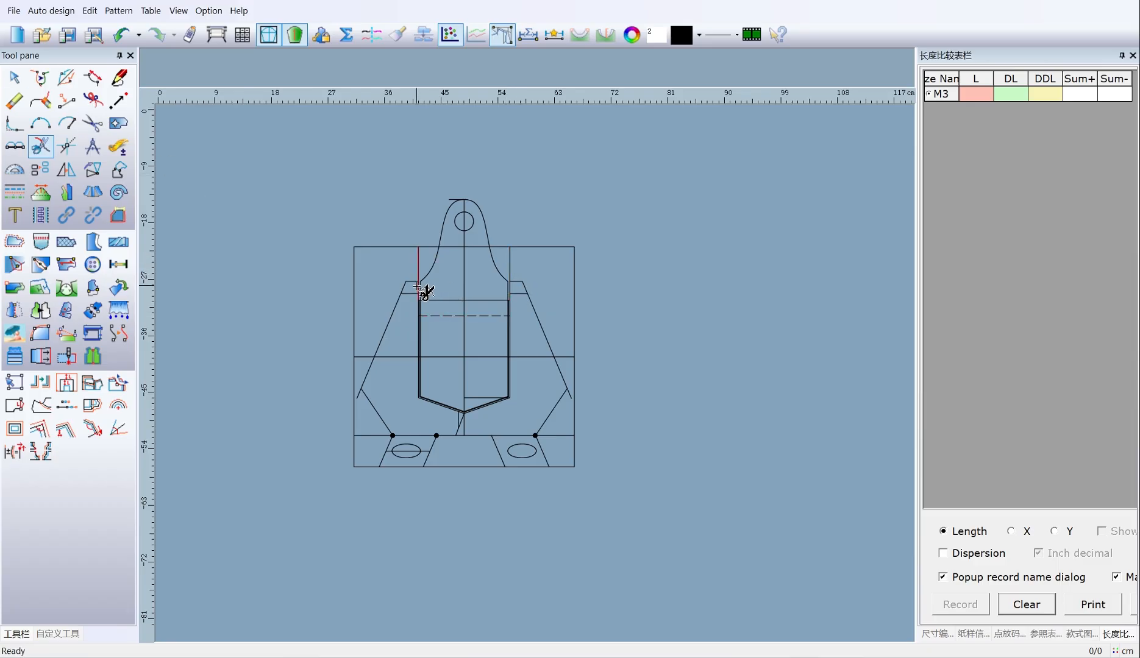
scroll(425, 292, "up", 2)
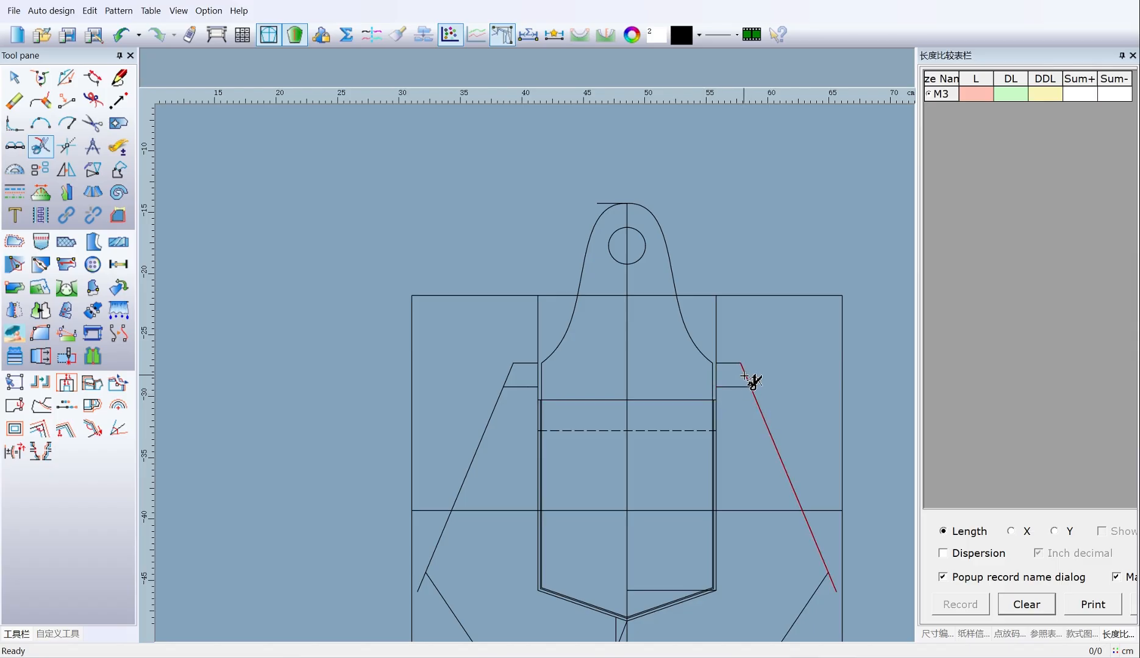
scroll(509, 412, "down", 2)
scroll(541, 298, "up", 3)
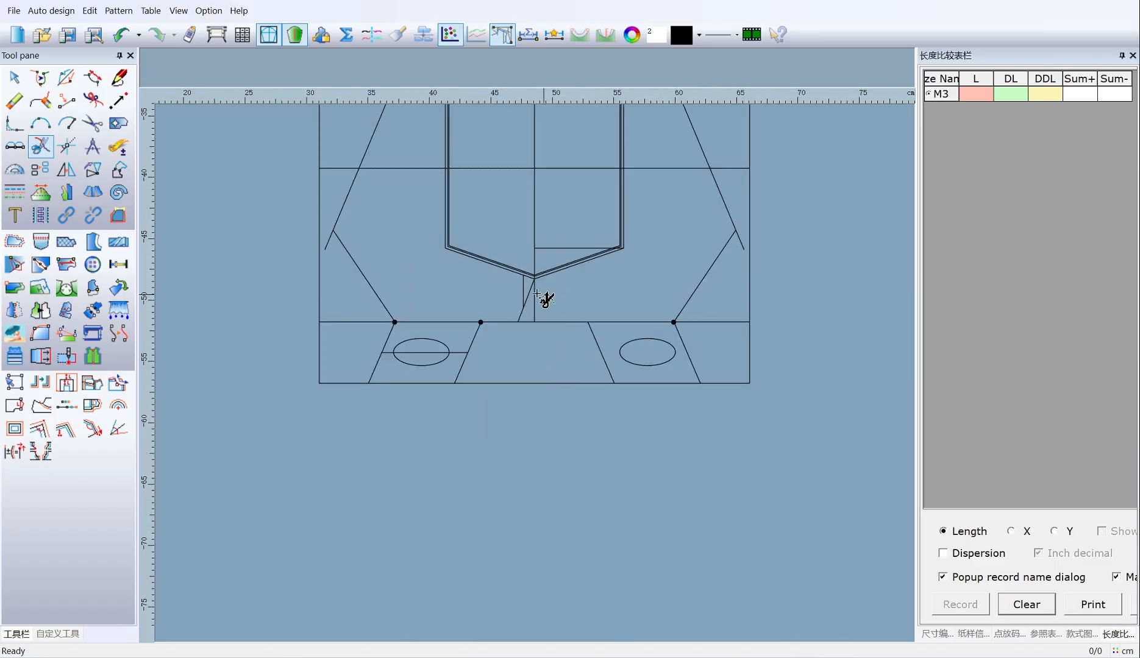
Mirror copies of the short vertical line and the slanted line below the pocket's tip across the vertical centre line.
left_click(67, 168)
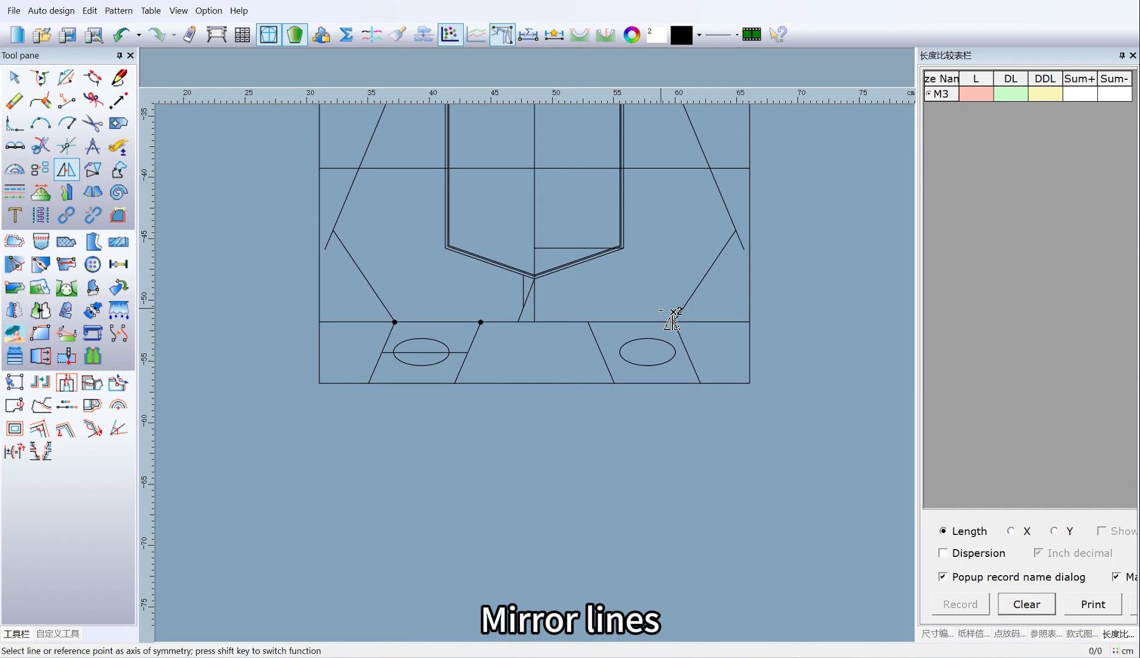
left_click(534, 225)
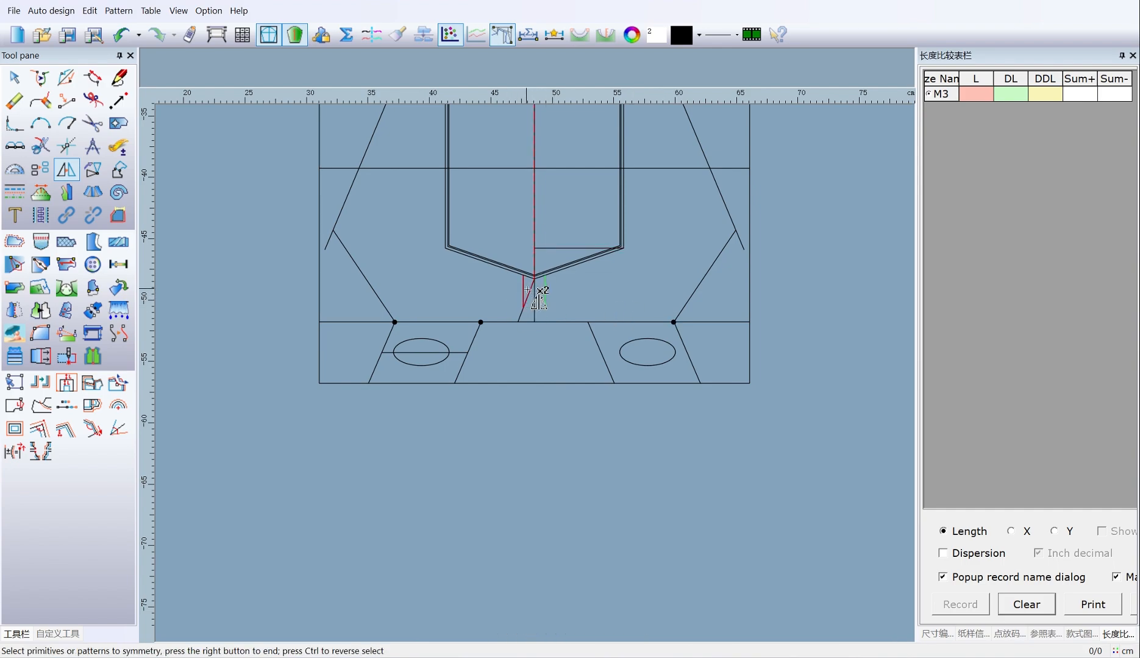
right_click(605, 293)
left_click(534, 307)
left_click(520, 315)
right_click(584, 295)
scroll(548, 347, "down", 2)
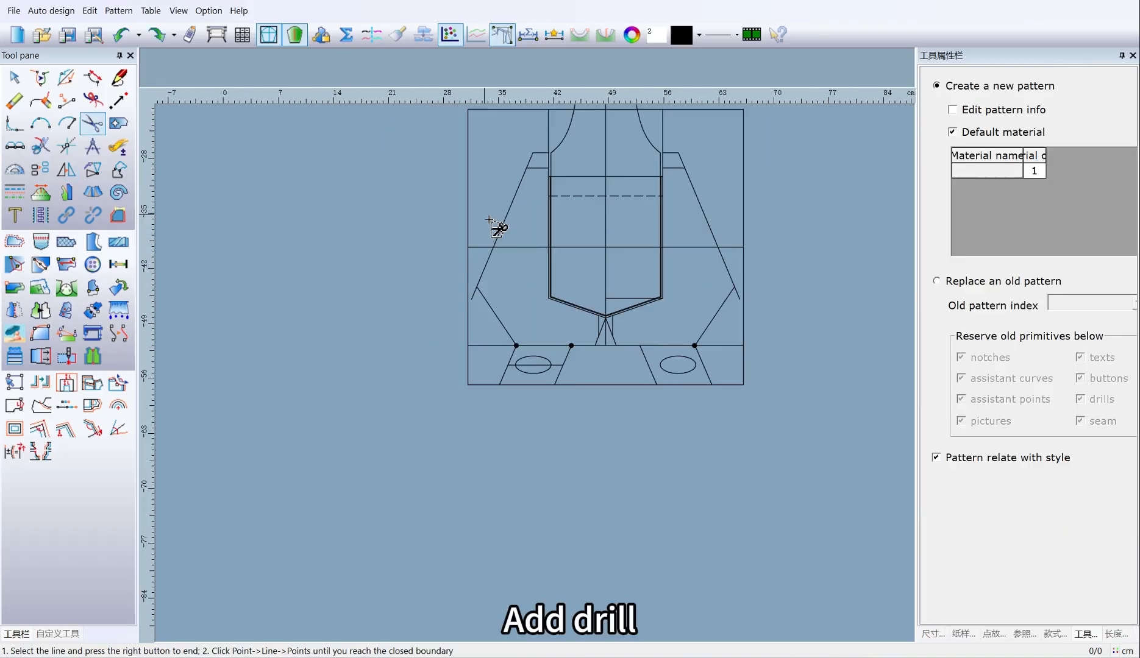
Delete both halves of the horizontal line running across the middle of the square.
scroll(522, 369, "up", 3)
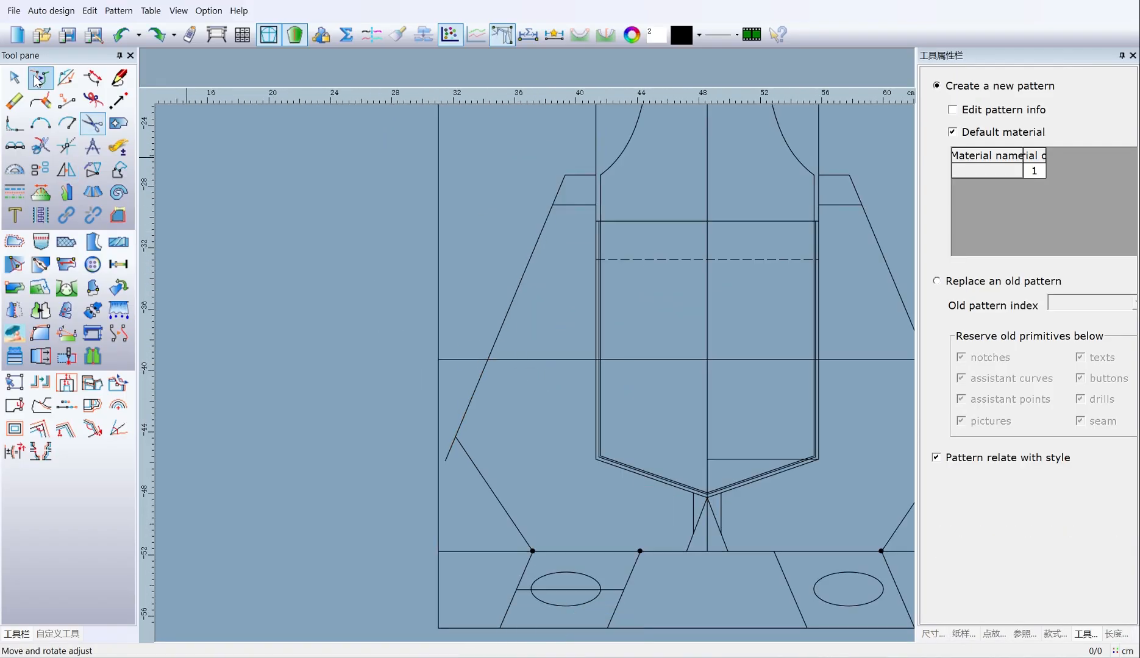
left_click(20, 105)
scroll(589, 375, "down", 2)
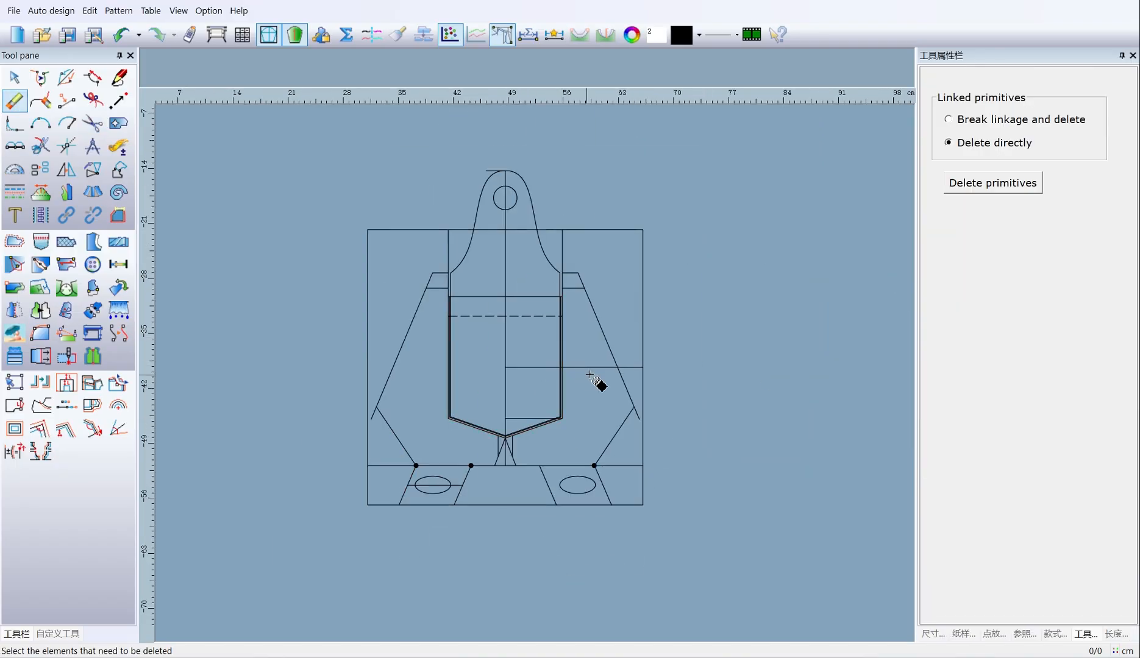
left_click(601, 371)
Draw a 2 cm horizontal line inward from the midpoint of the square's right edge.
left_click(119, 77)
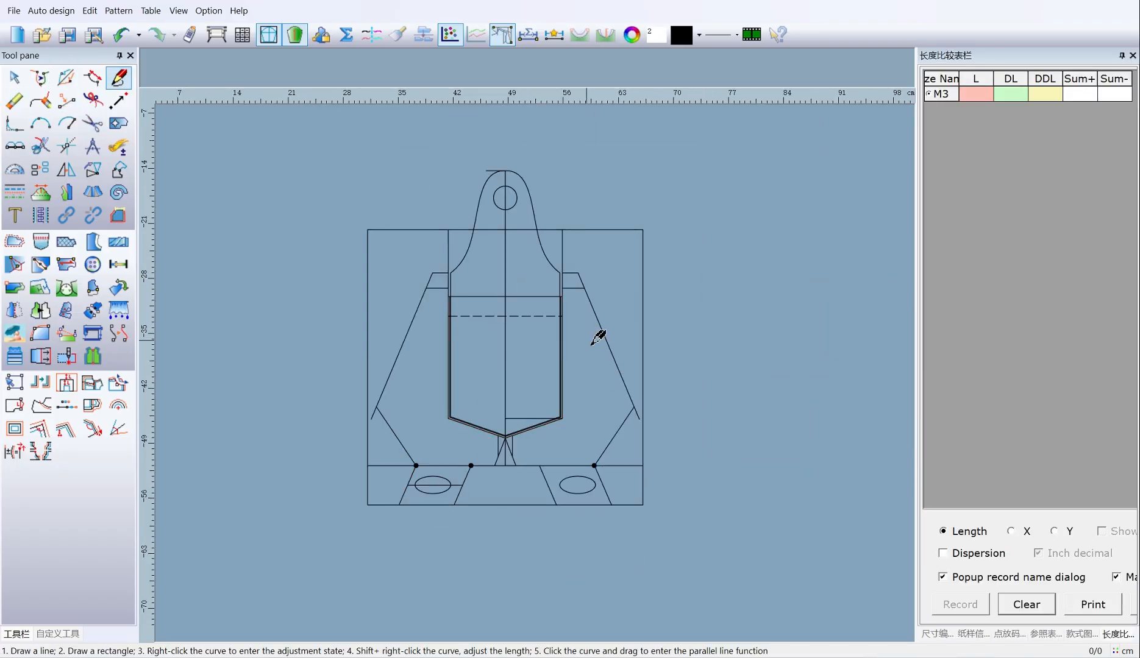
left_click(642, 367)
left_click(629, 366)
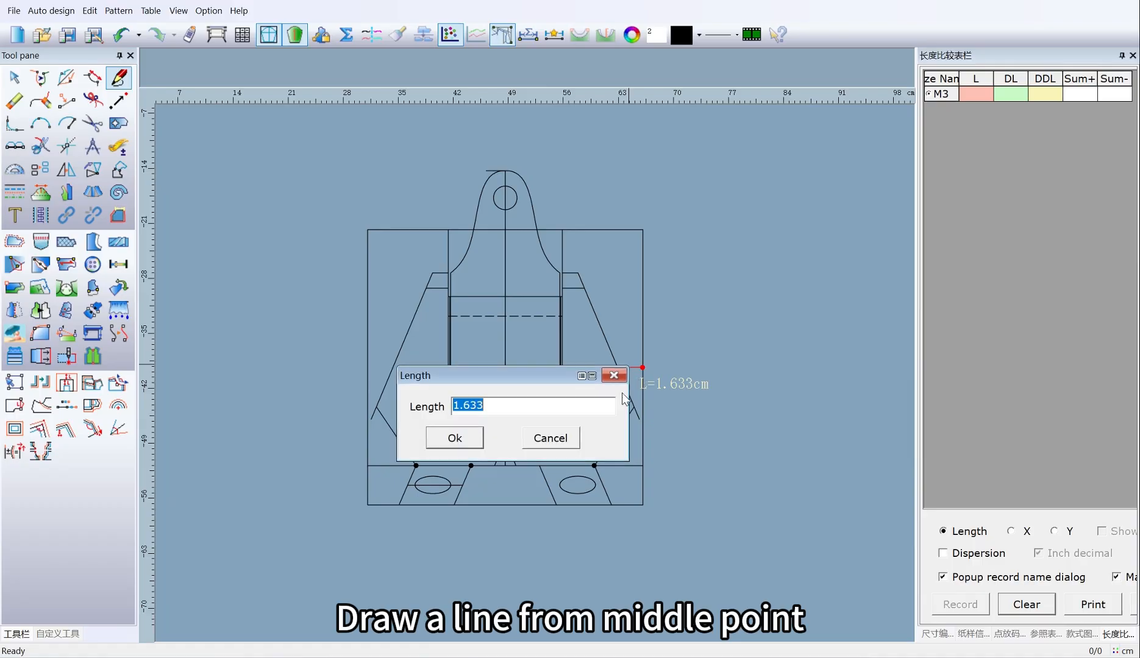
type("2")
left_click(455, 434)
scroll(664, 390, "up", 3)
scroll(460, 360, "down", 3)
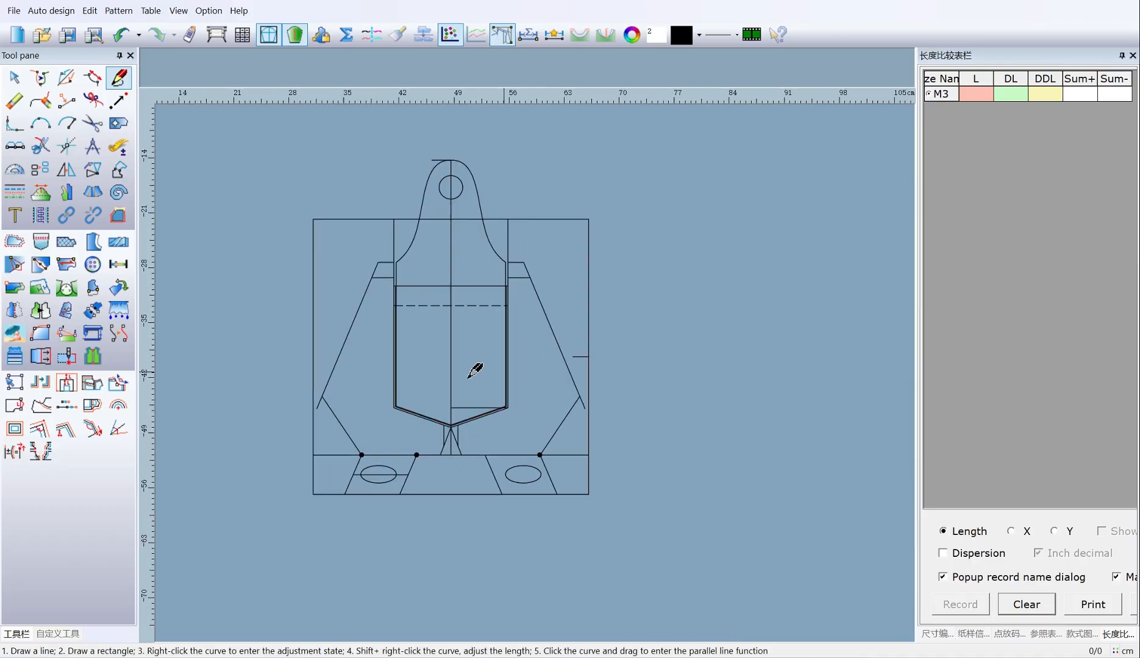
Add a single drill with zero offset at the inner end of the 2 cm line, adjusting its operation type and radius.
left_click(92, 264)
scroll(566, 366, "up", 3)
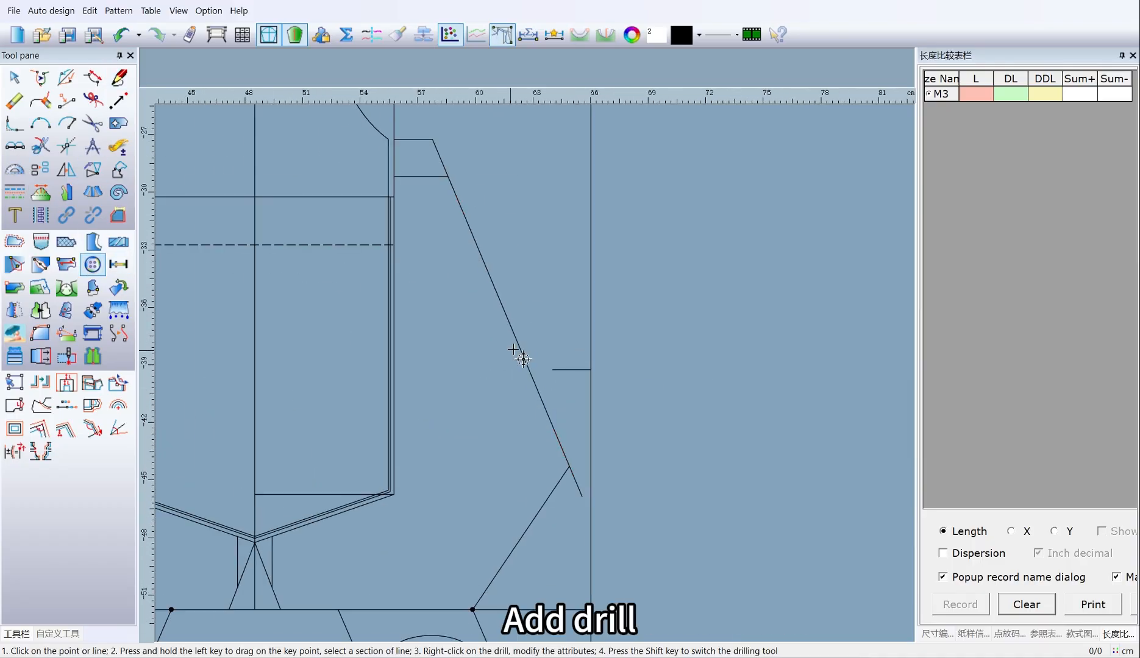
left_click(554, 370)
left_click(553, 370)
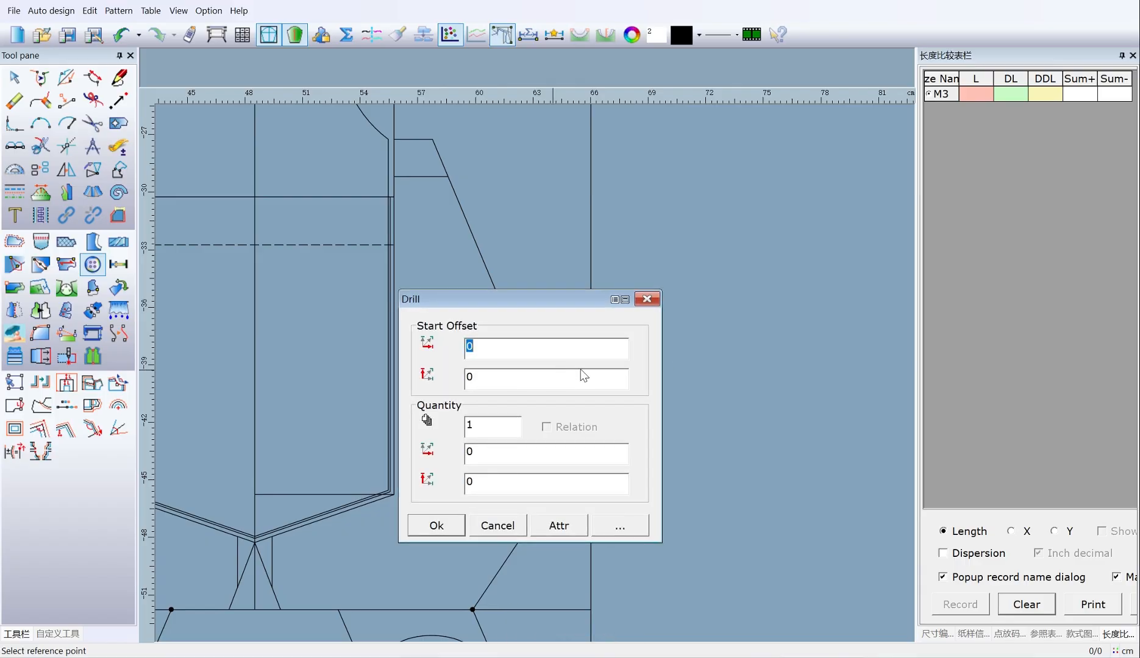
left_click(557, 528)
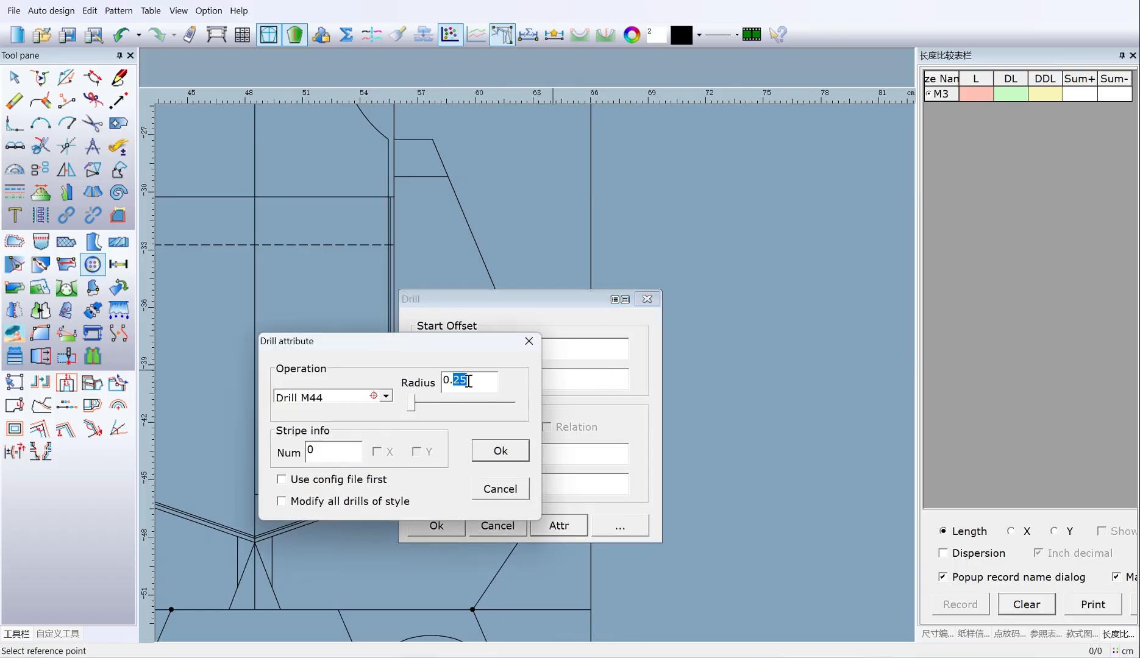
left_click(386, 397)
left_click(317, 410)
left_click(500, 451)
left_click(437, 525)
scroll(465, 412, "down", 3)
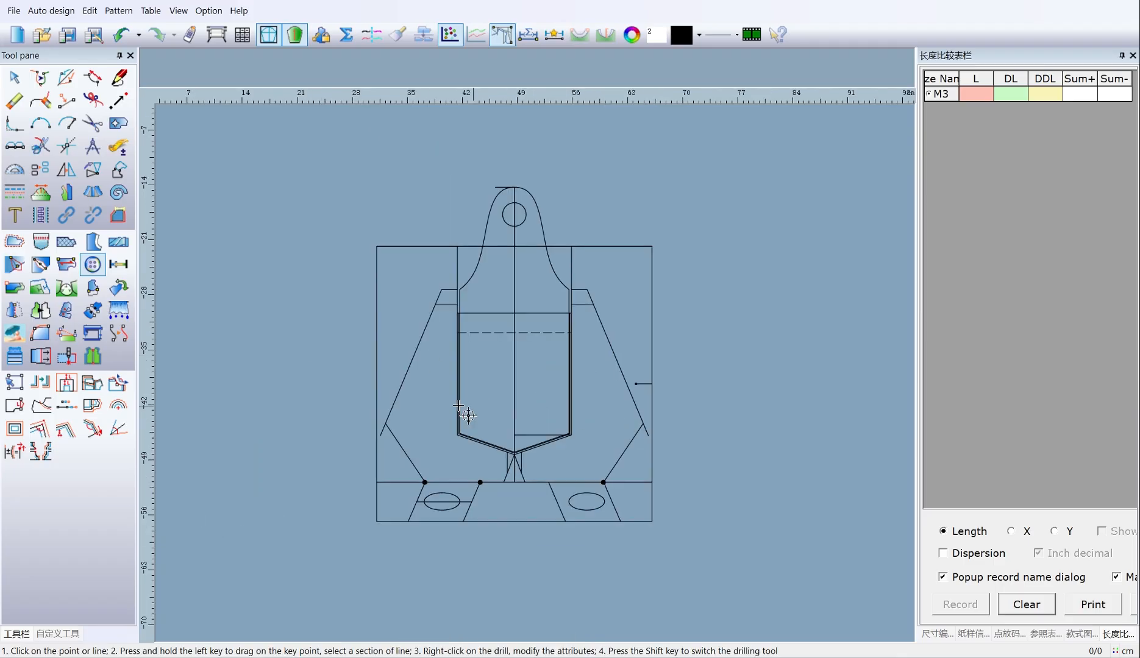
Mirror copies of the 2 cm line and its drill across the vertical centre line to the square's left edge.
left_click(65, 169)
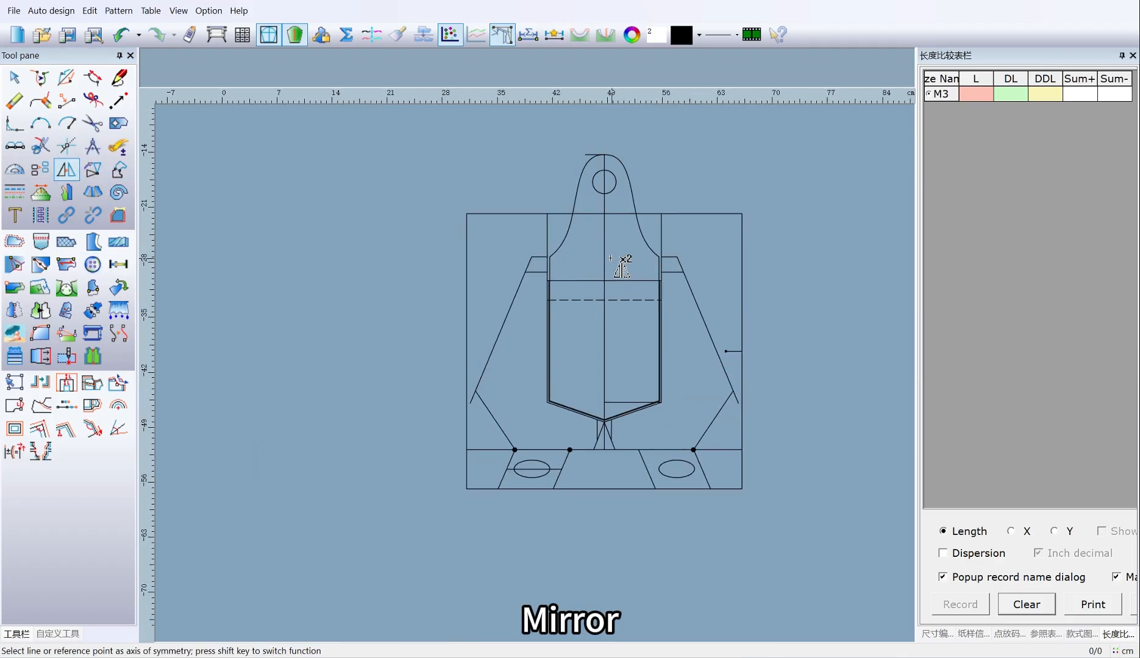
left_click(620, 268)
scroll(515, 368, "up", 5)
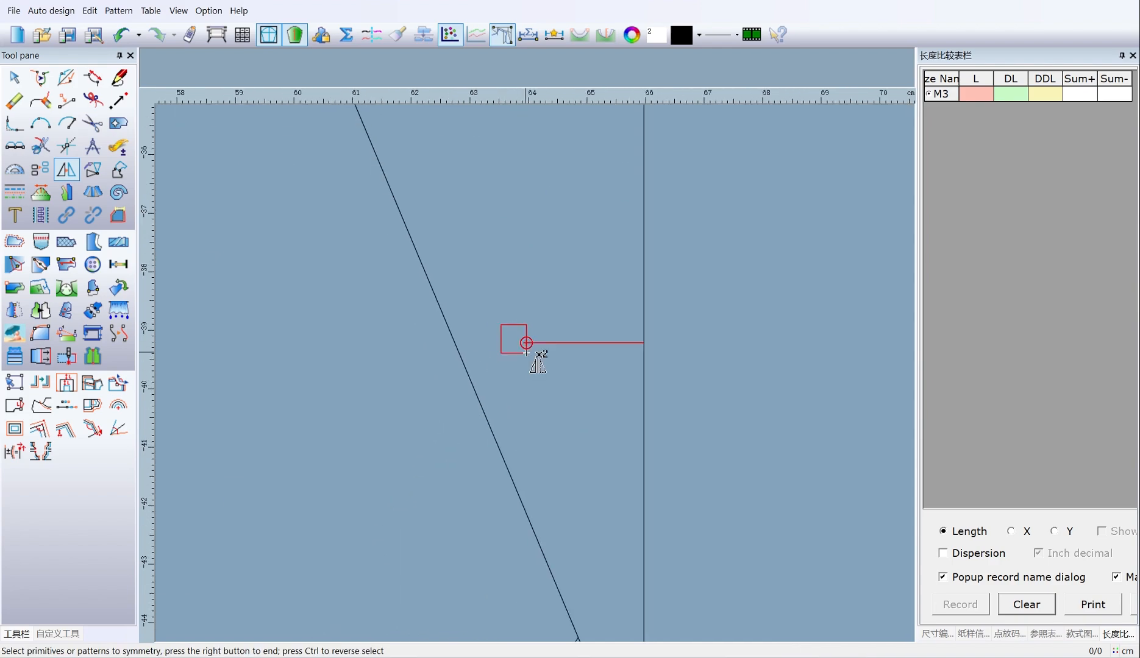
scroll(530, 366, "down", 5)
right_click(546, 420)
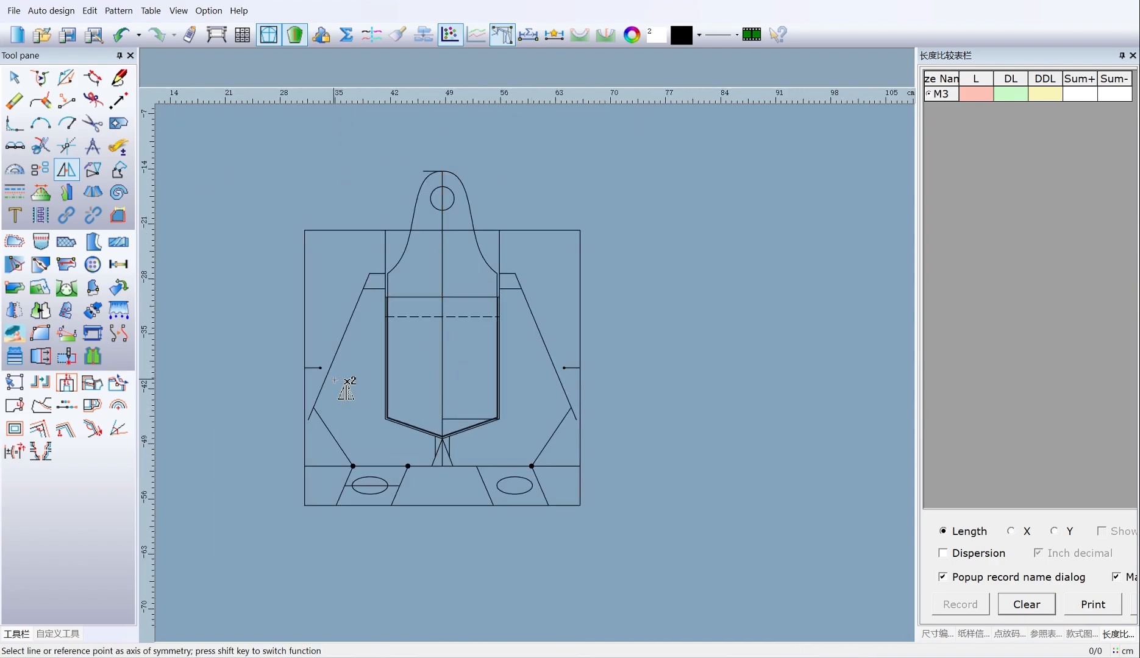
Delete the two 2 cm horizontal lines at the square's side edges, leaving their drill points.
scroll(344, 388, "up", 3)
left_click(15, 100)
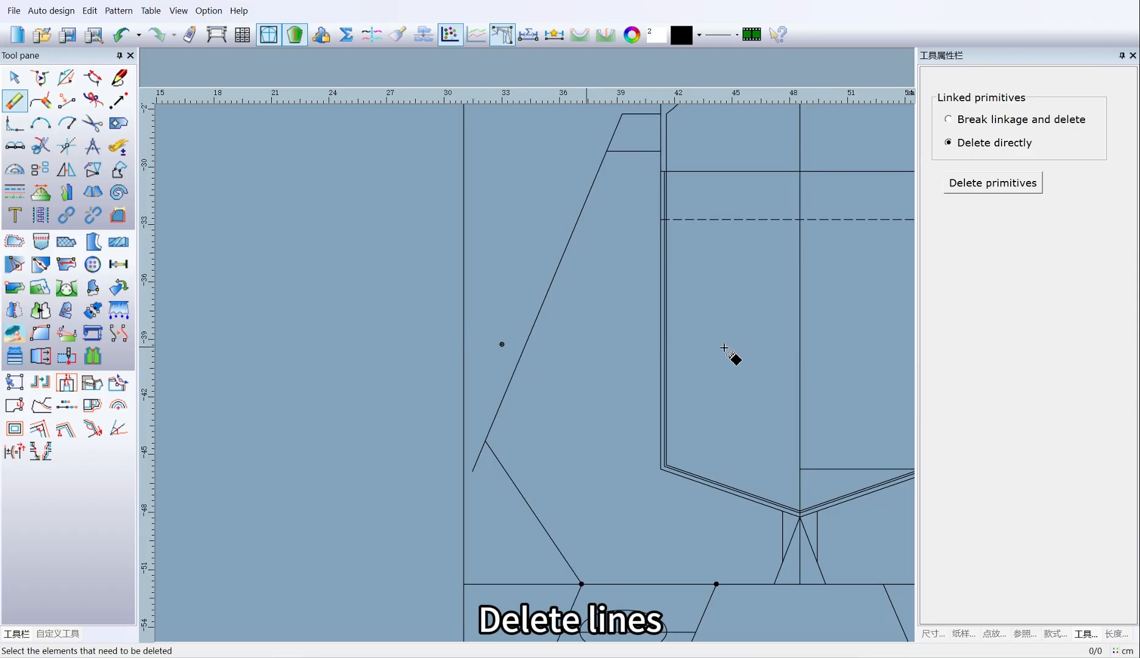
scroll(724, 349, "down", 3)
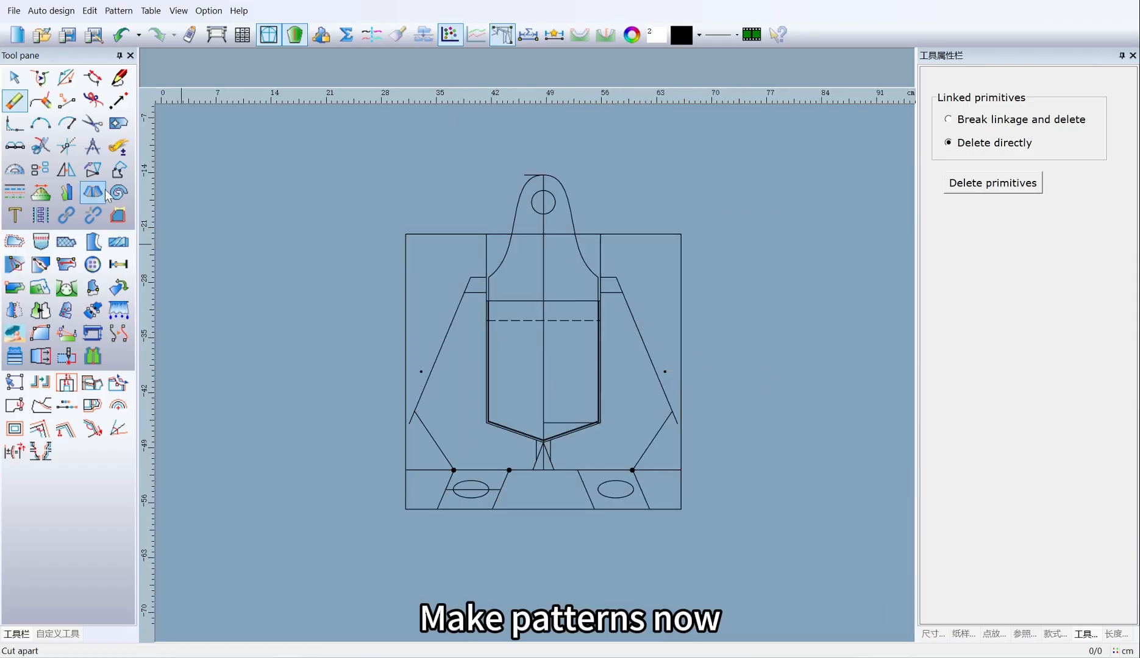
Cut a new pattern from the draft, bounded by the full square above the lower band and the two slanted legs.
left_click(93, 123)
left_click(414, 246)
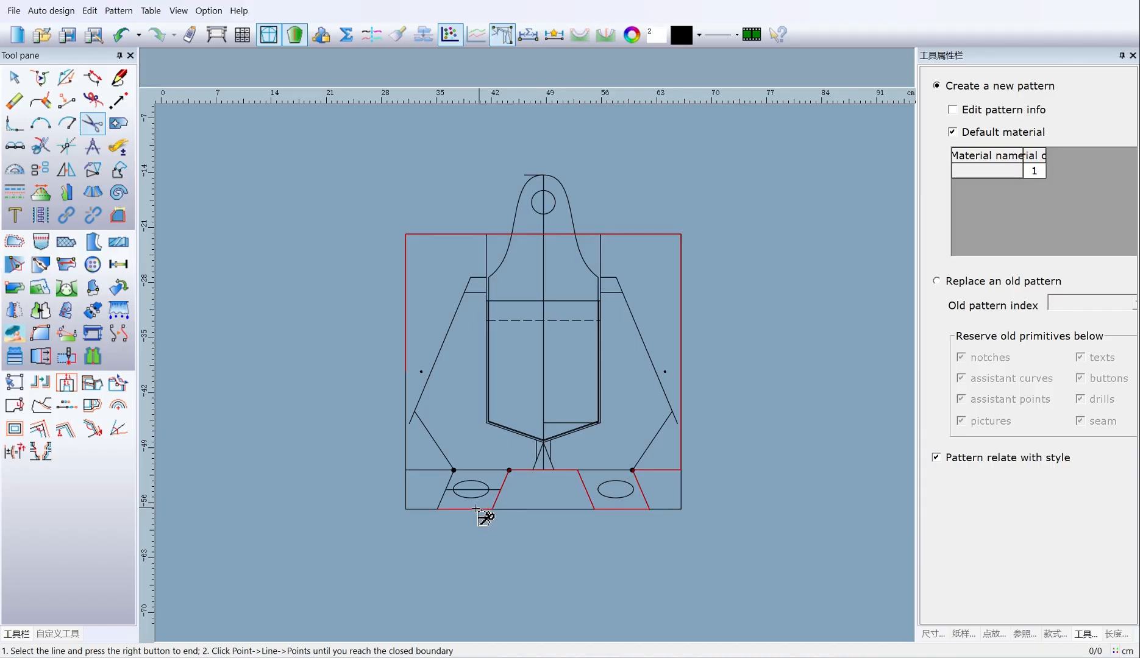
left_click(442, 498)
left_click(428, 469)
left_click(403, 441)
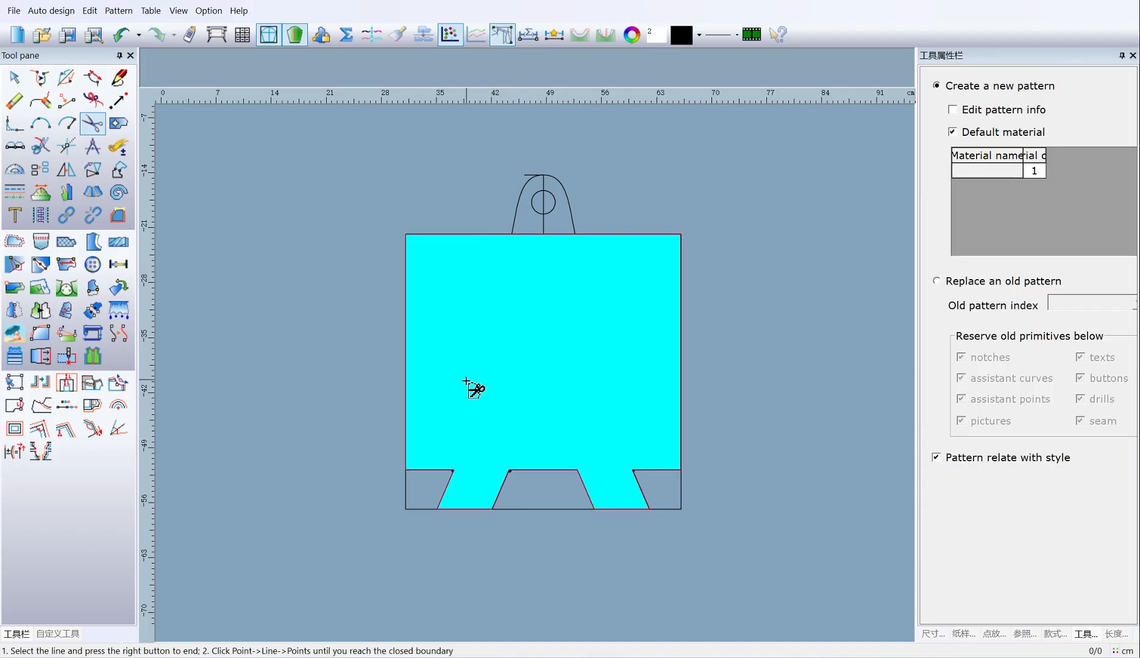
right_click(467, 382)
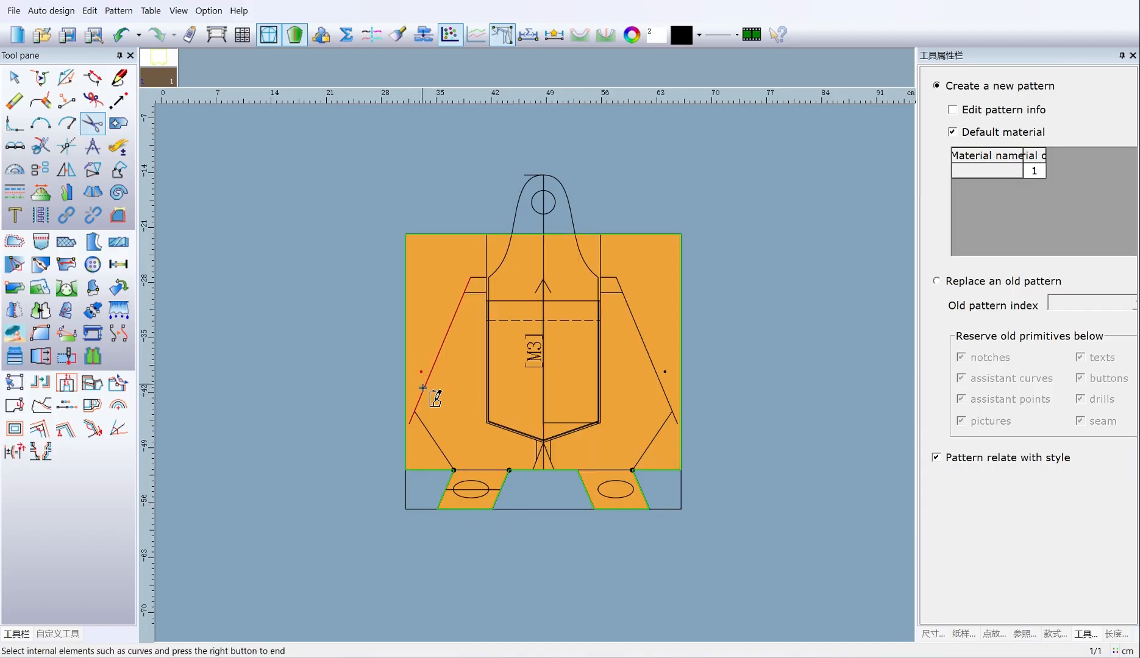
Include the left drill, the pocket outline and its dashed line in the square pattern, and place the piece below and left of the draft.
scroll(516, 324, "up", 4)
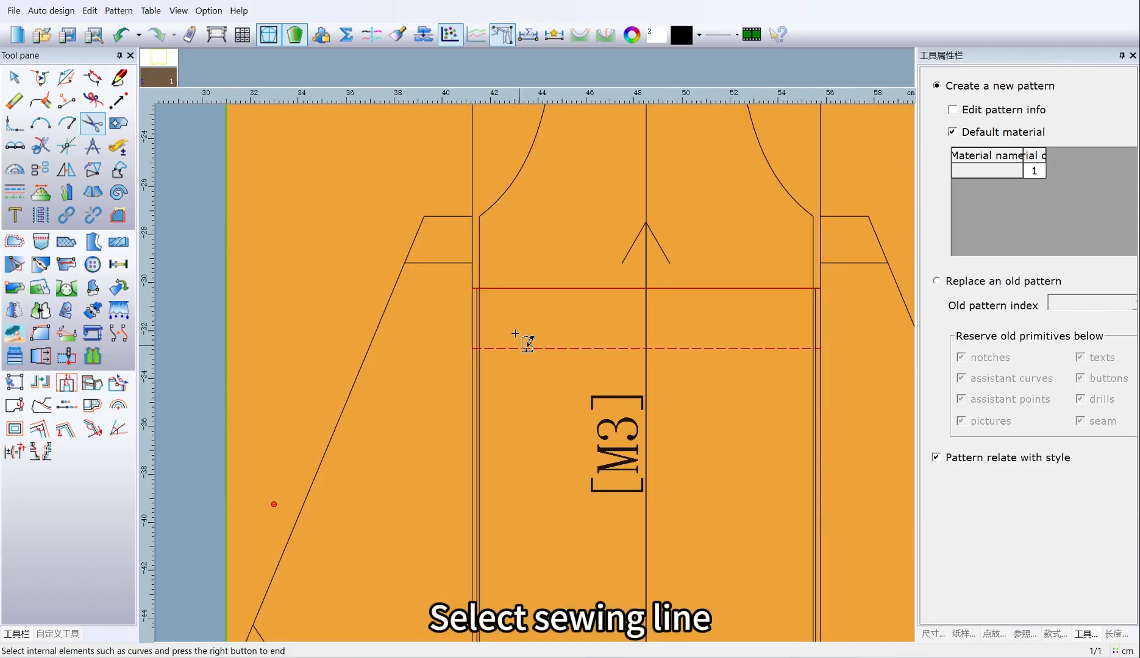
left_click(478, 308)
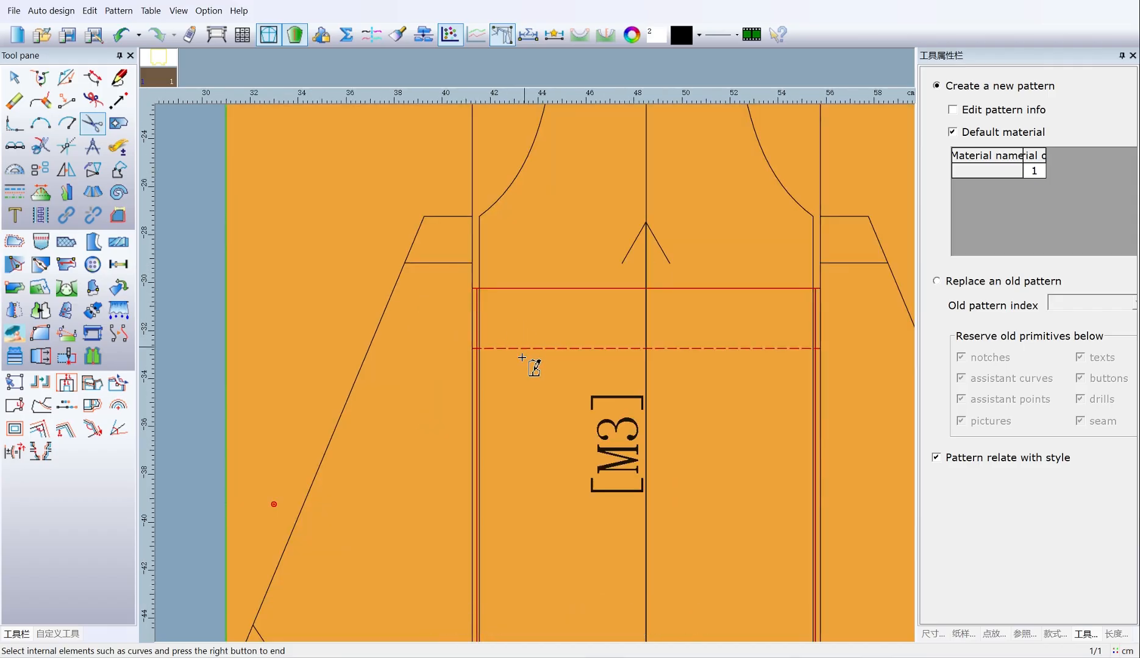
scroll(520, 411, "down", 3)
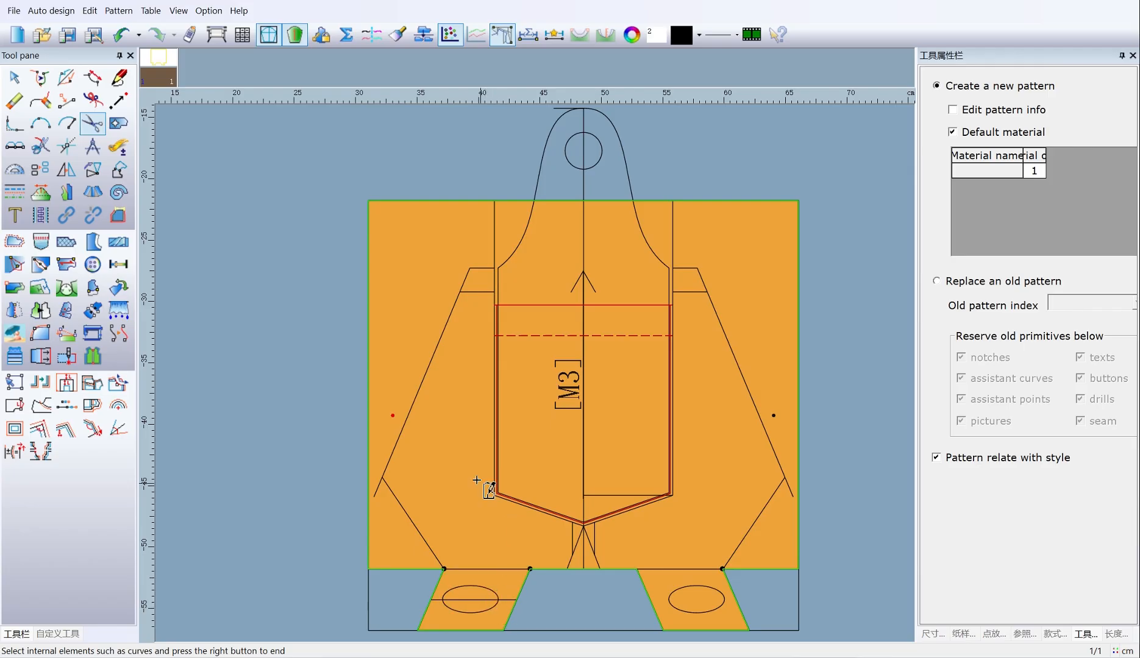
right_click(448, 475)
scroll(515, 329, "down", 5)
key("space")
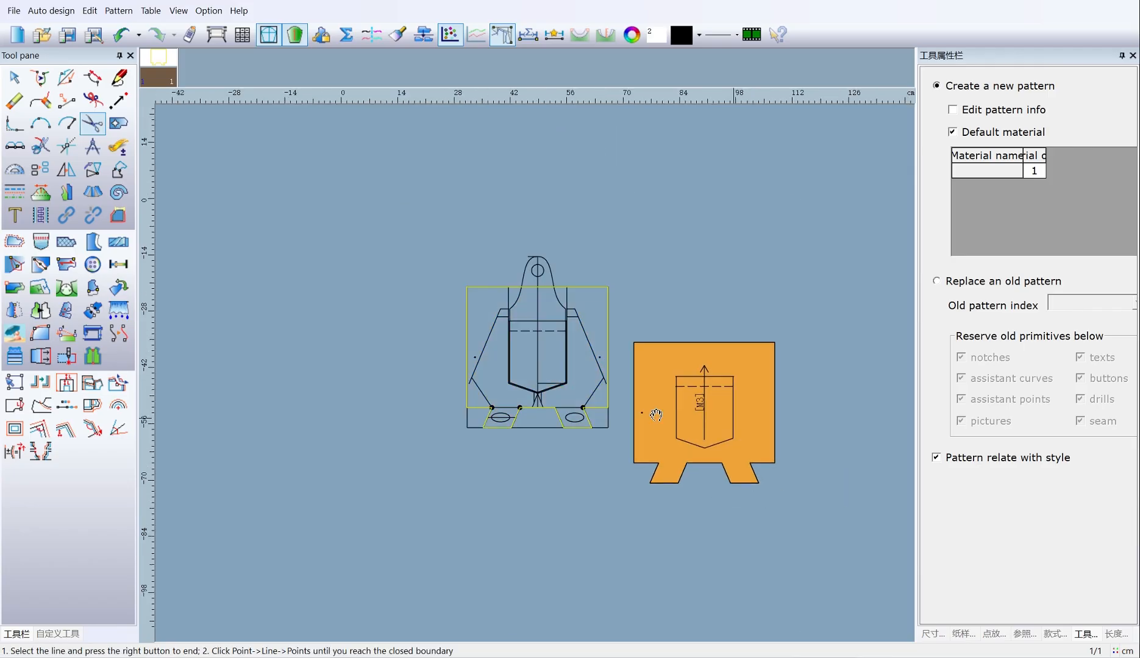
left_click(340, 503)
Cut a U-shaped pattern along the square, the outer pocket edges and both legs, and place it beside the first piece.
scroll(439, 277, "up", 4)
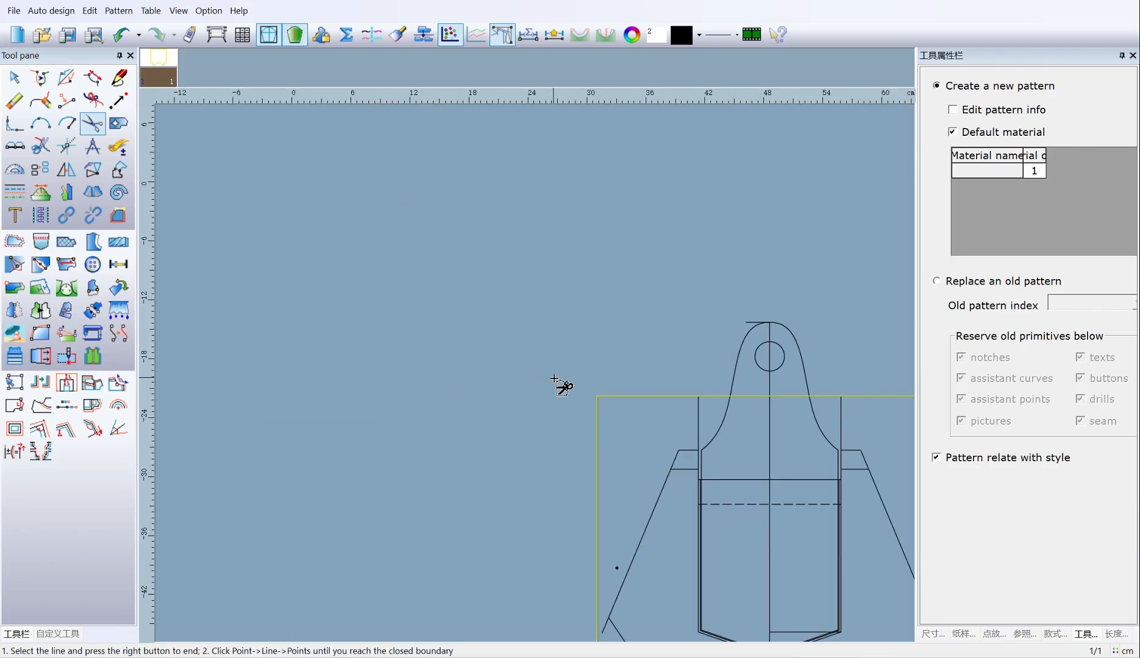
left_click_drag(571, 370, 649, 448)
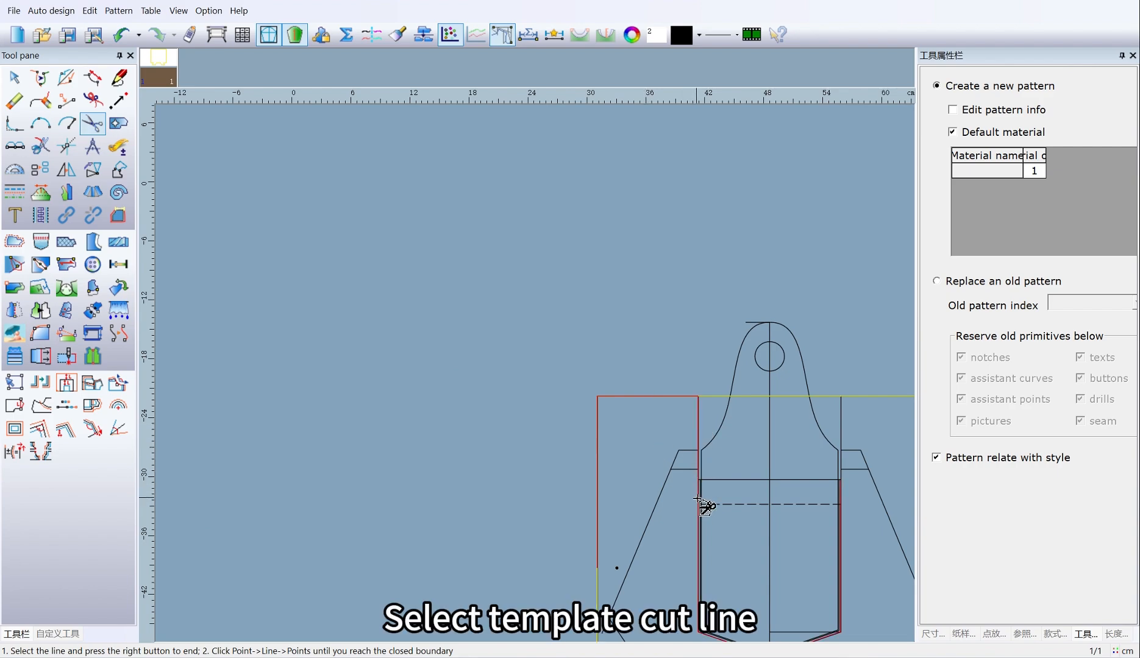
left_click(842, 427)
left_click(858, 396)
scroll(867, 415, "down", 4)
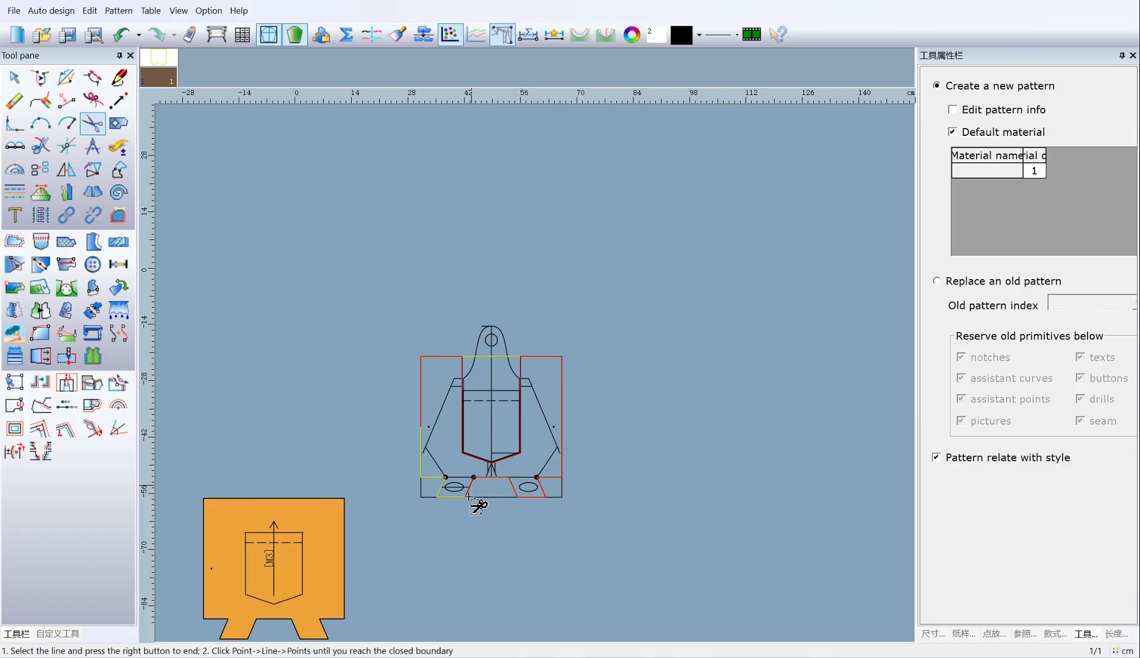
left_click(437, 481)
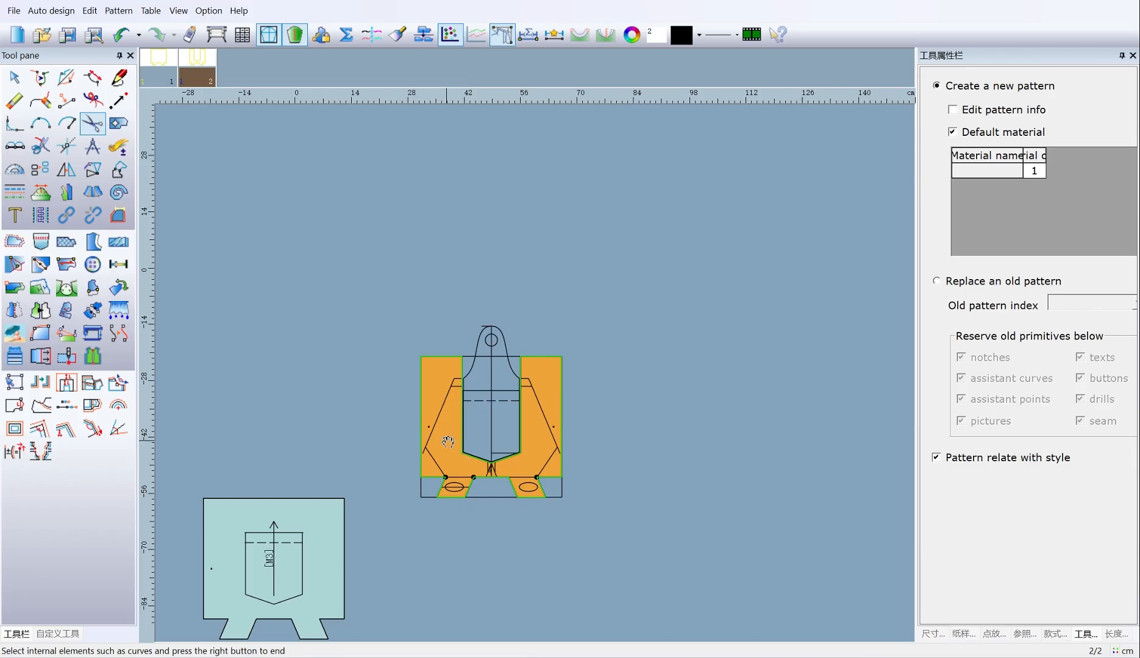
scroll(448, 442, "down", 5)
left_click(524, 391)
scroll(563, 360, "up", 7)
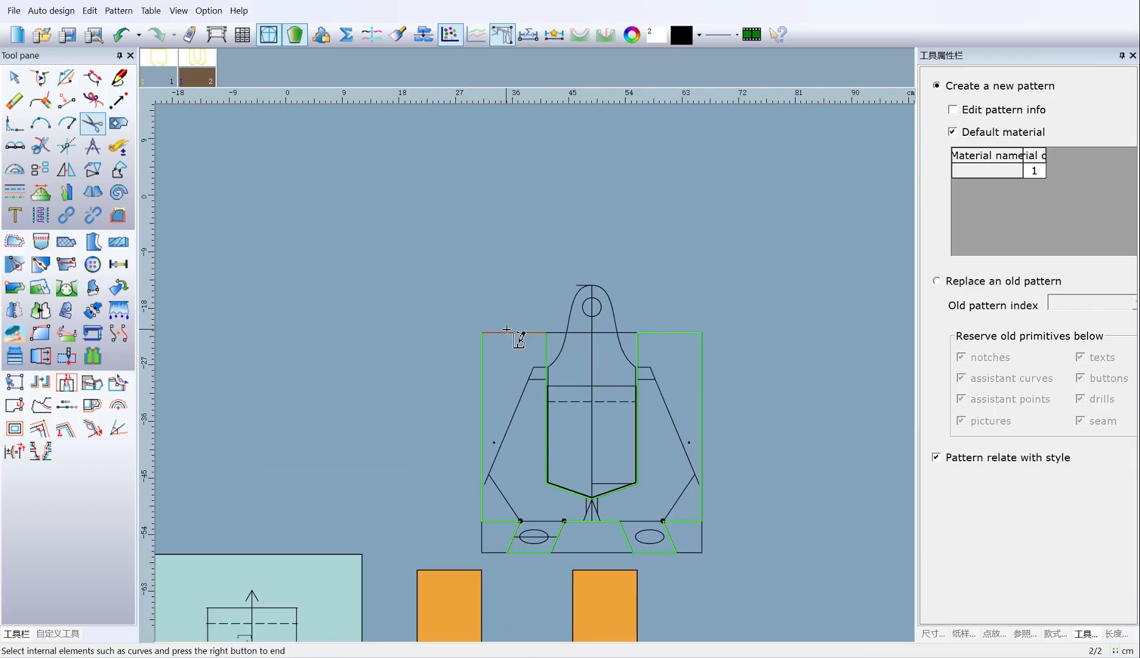
right_click(510, 302)
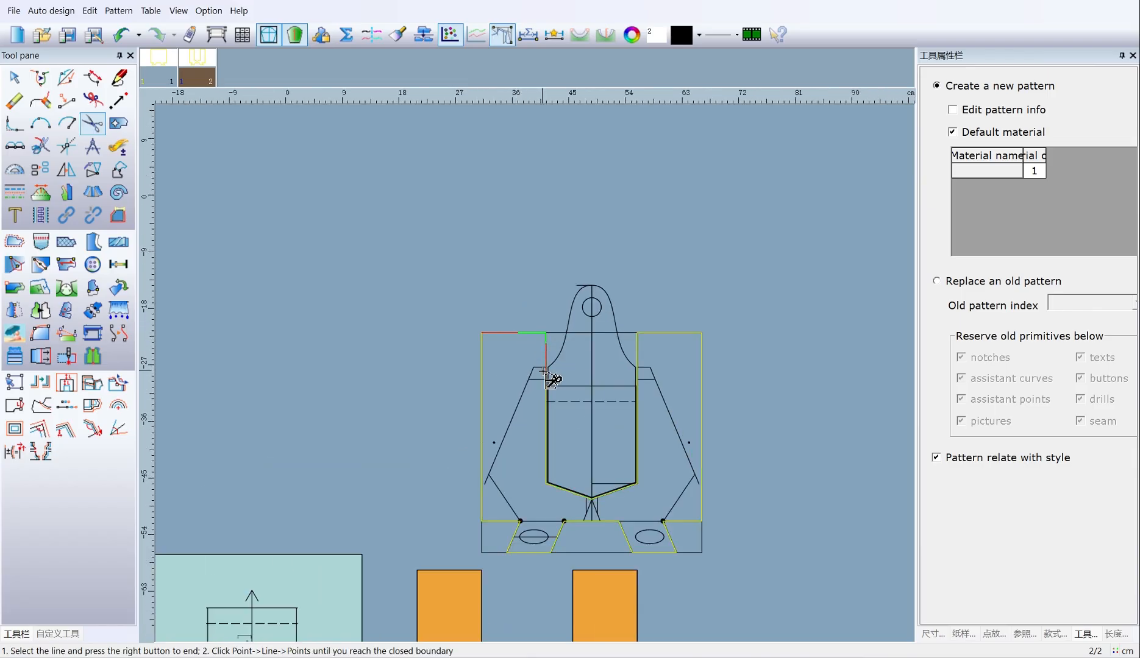
Cut the left side pattern between the square's left edge, the slanted side lines and the leg, placing it below the first piece.
left_click(503, 494)
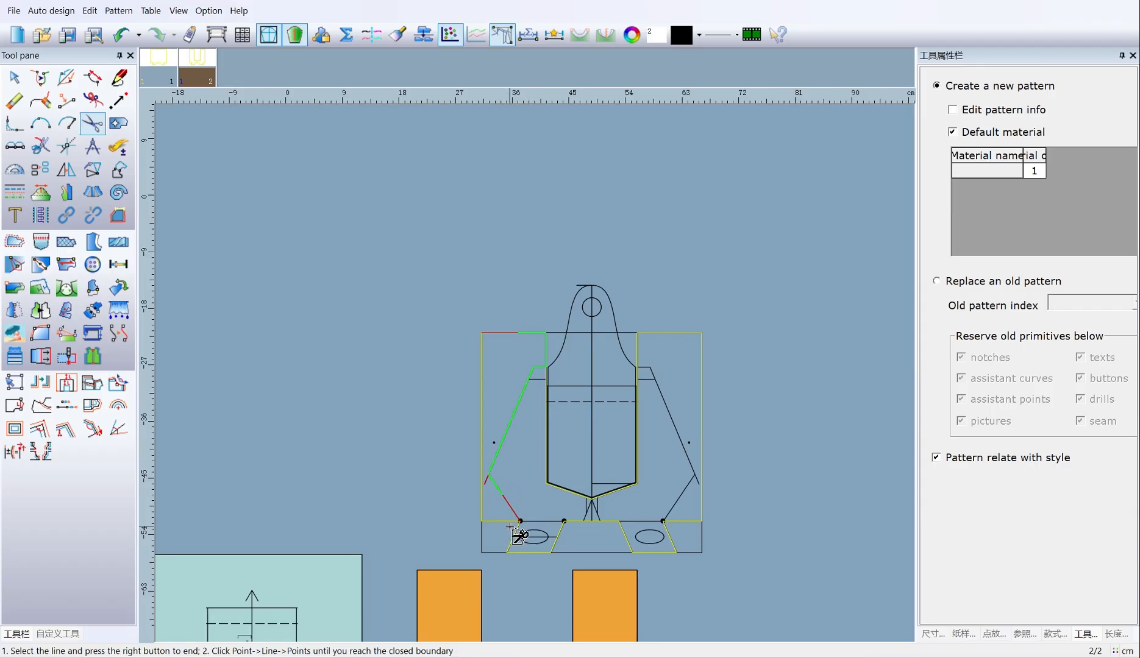
left_click(509, 542)
left_click(500, 551)
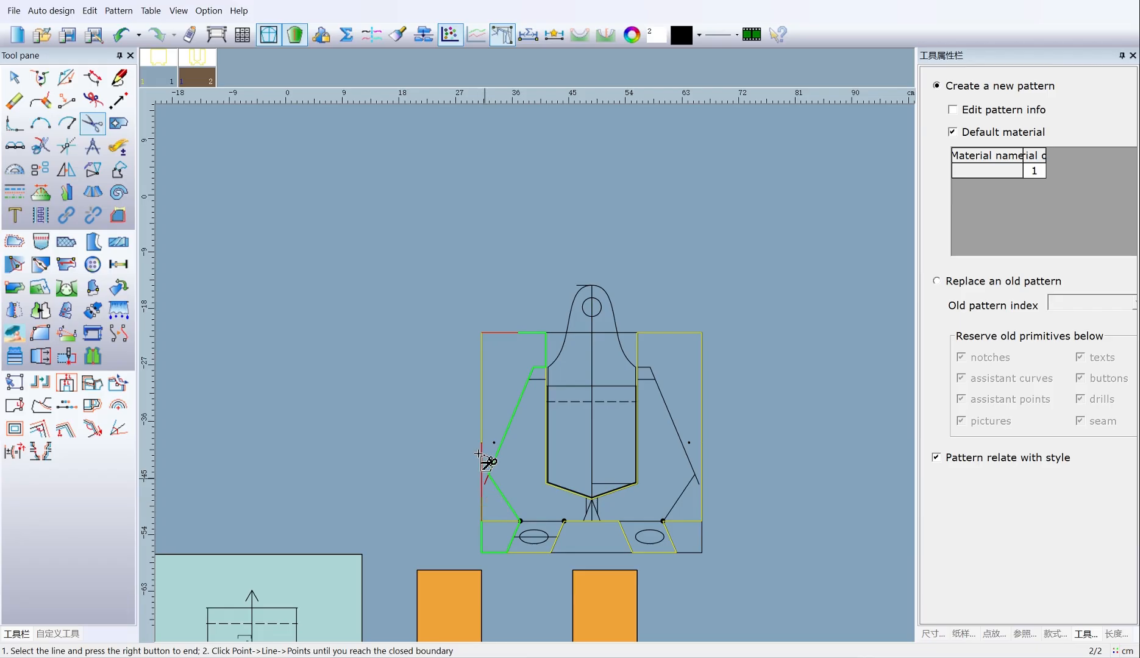
left_click(480, 402)
right_click(517, 363)
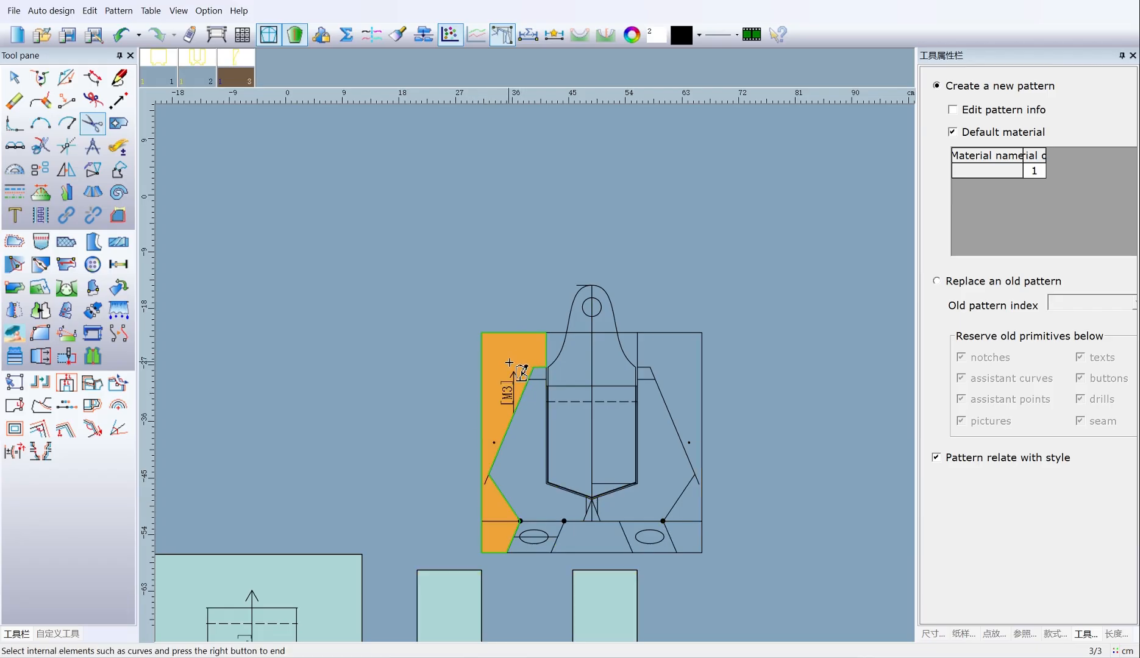
scroll(484, 430, "down", 5)
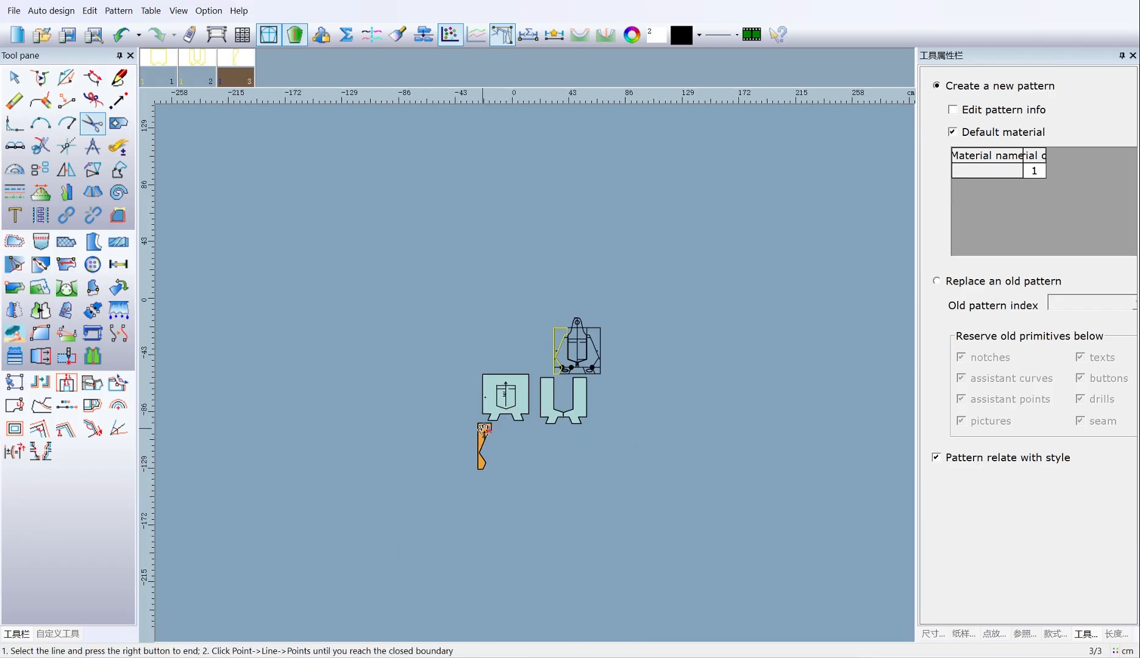
Cut the left inner pattern bounded by the short upper line, slanted side lines, left leg, centre notch and pocket edge.
scroll(553, 370, "up", 6)
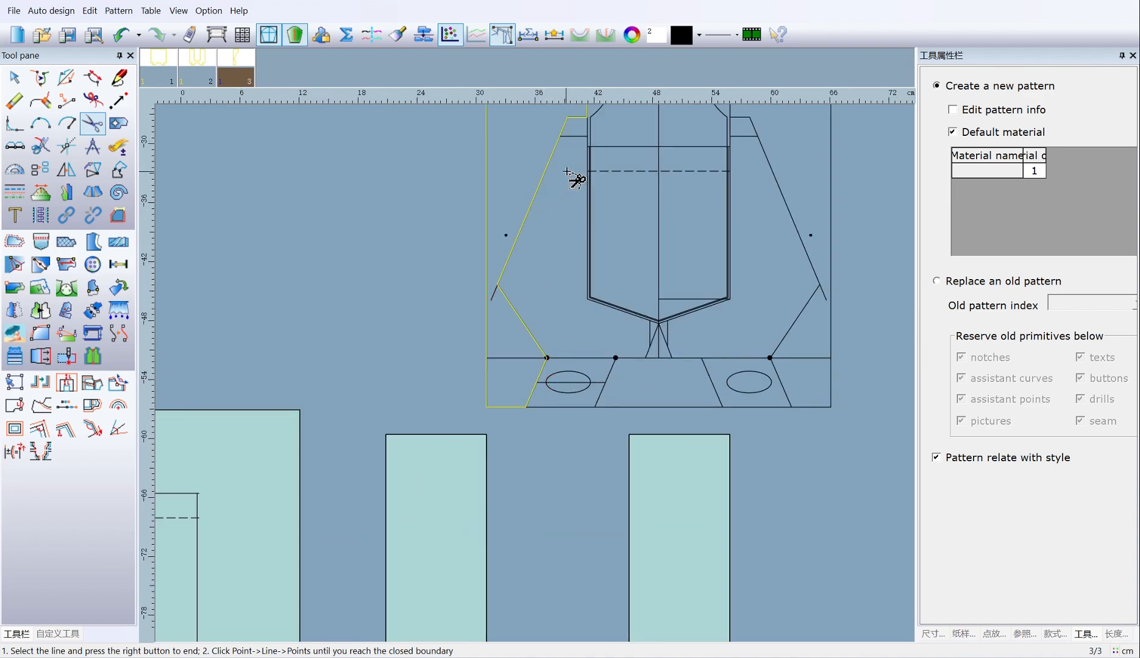
scroll(555, 382, "down", 1)
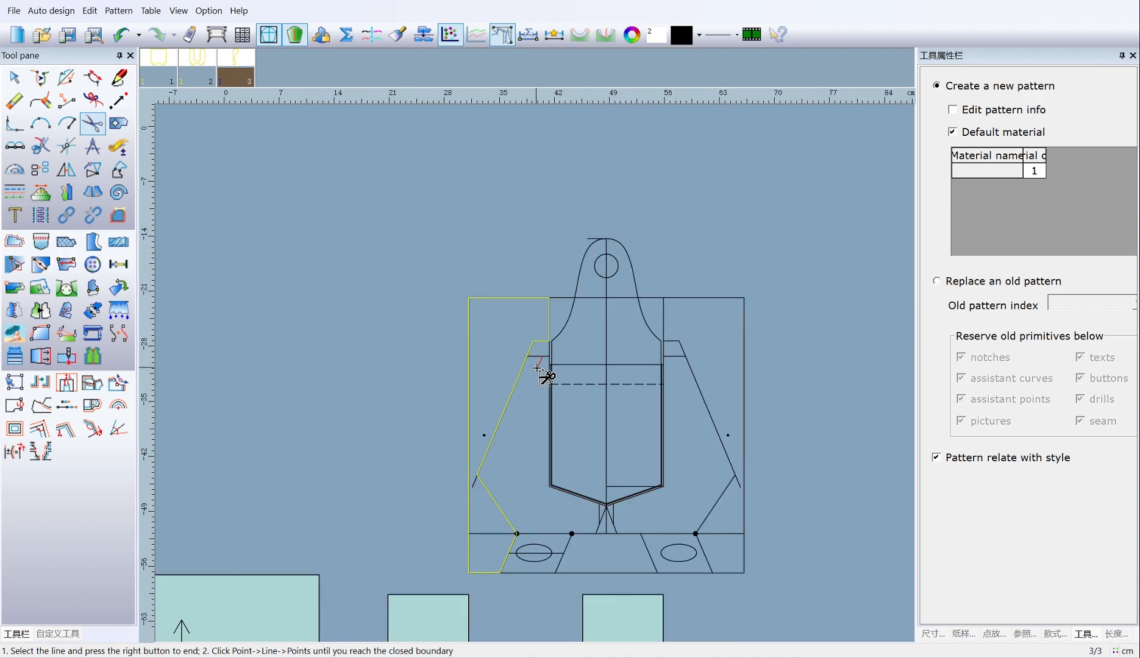
left_click(534, 356)
left_click(519, 369)
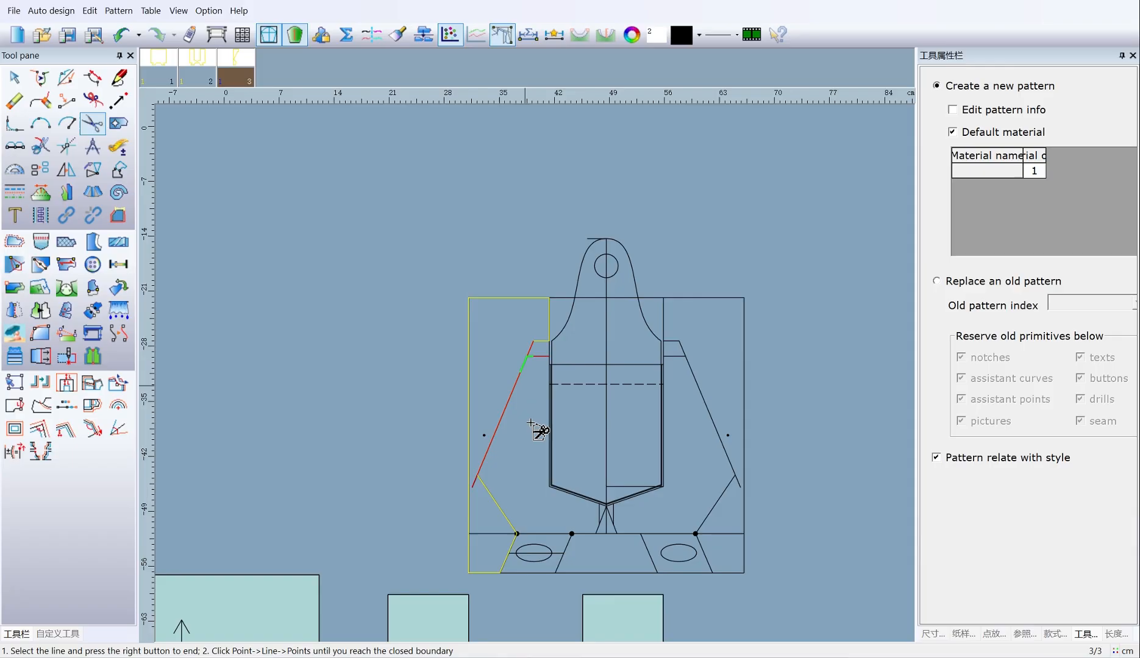
left_click(496, 498)
left_click(511, 555)
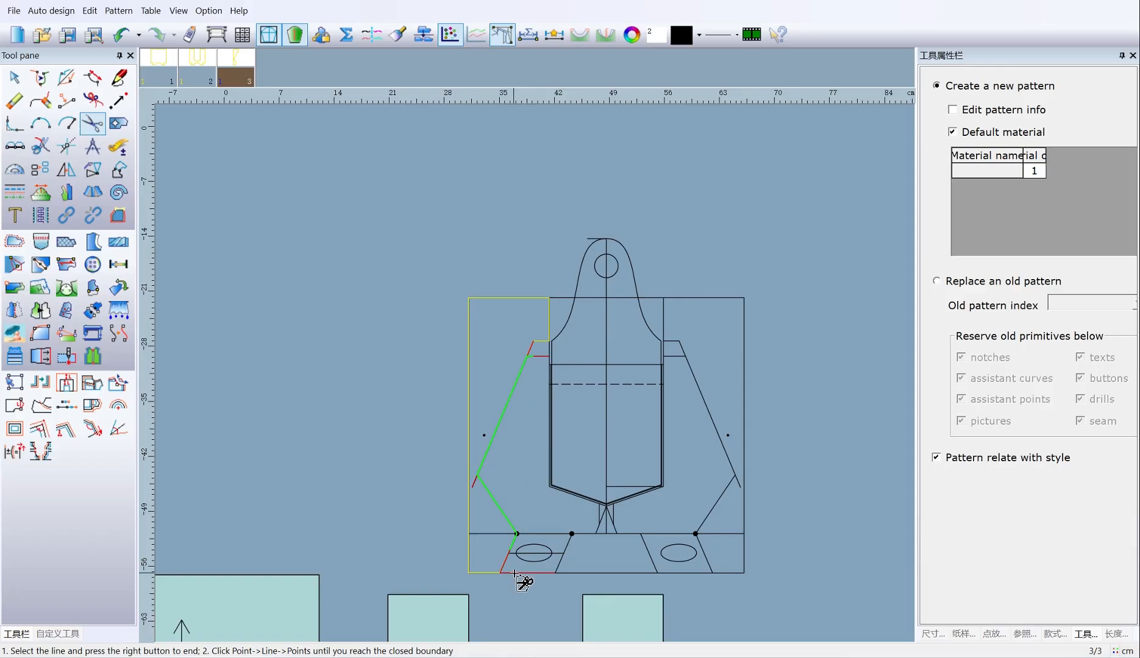
left_click(556, 571)
left_click(570, 539)
left_click(585, 535)
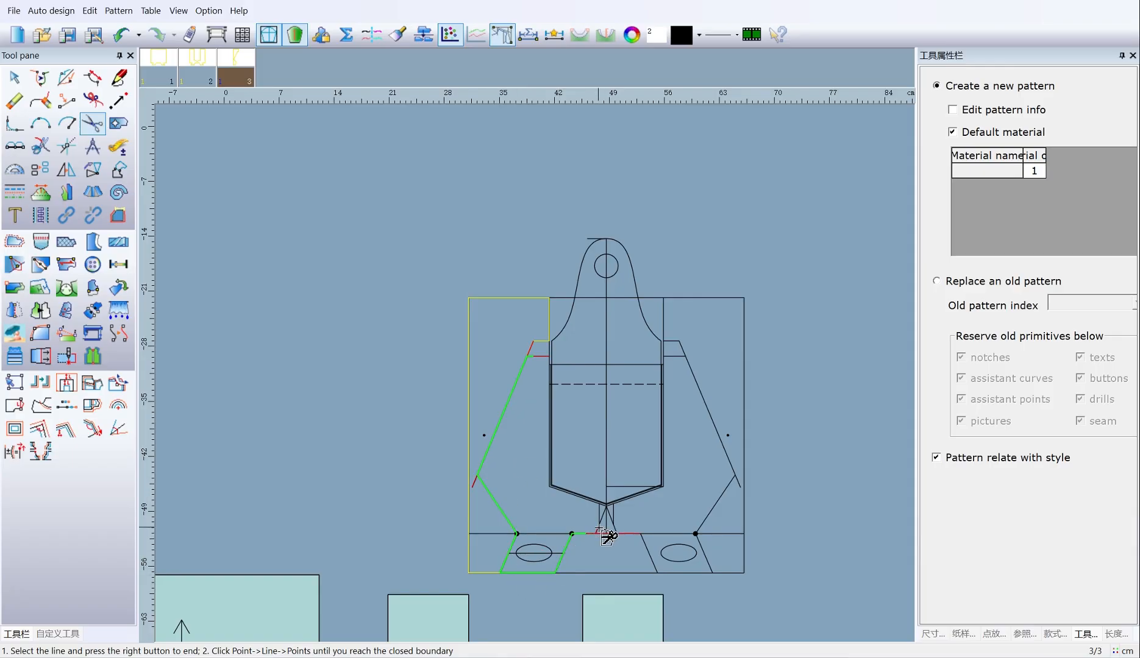
left_click(596, 516)
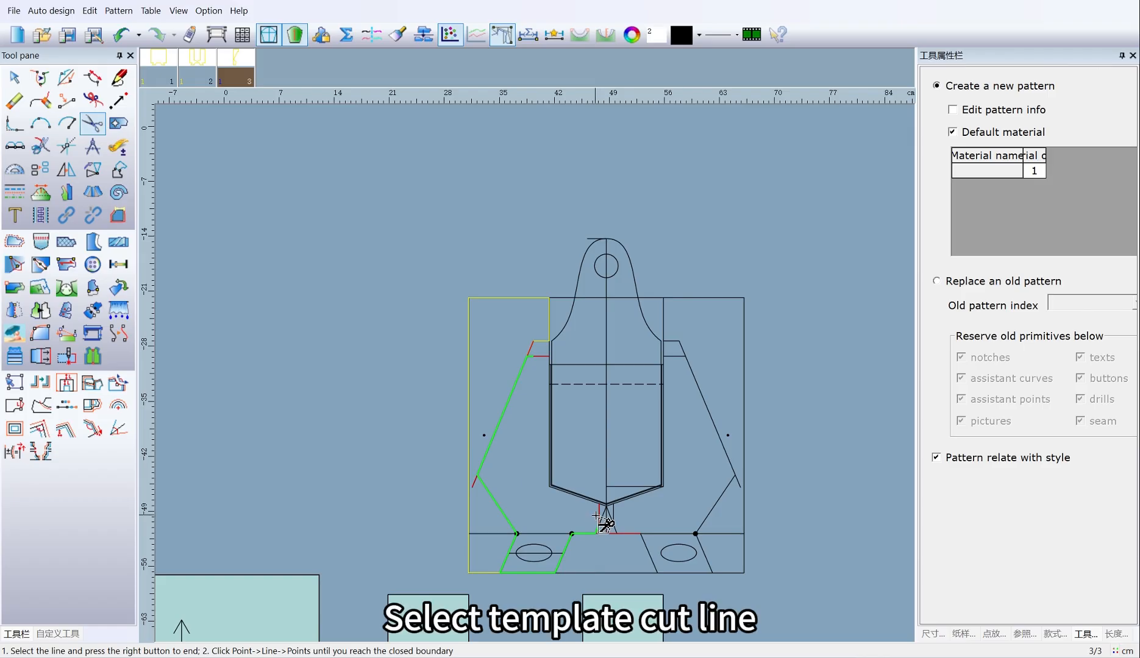
left_click(550, 369)
right_click(537, 443)
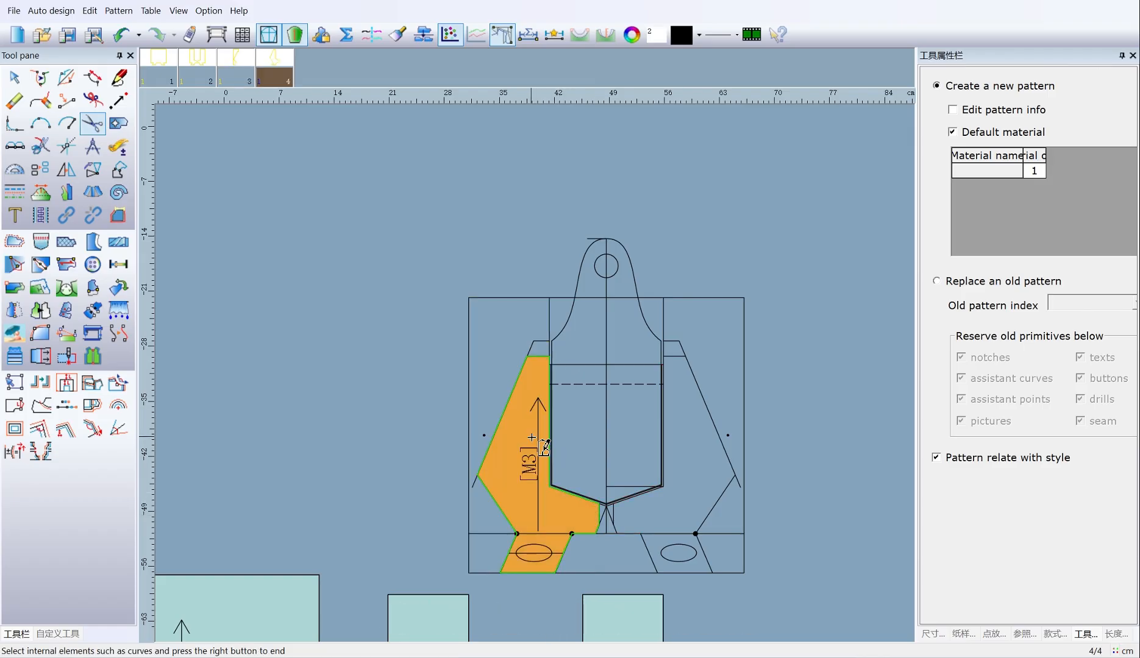
Include the leg's ellipse in the left inner pattern and place the piece next to the left side pattern.
scroll(529, 517, "up", 5)
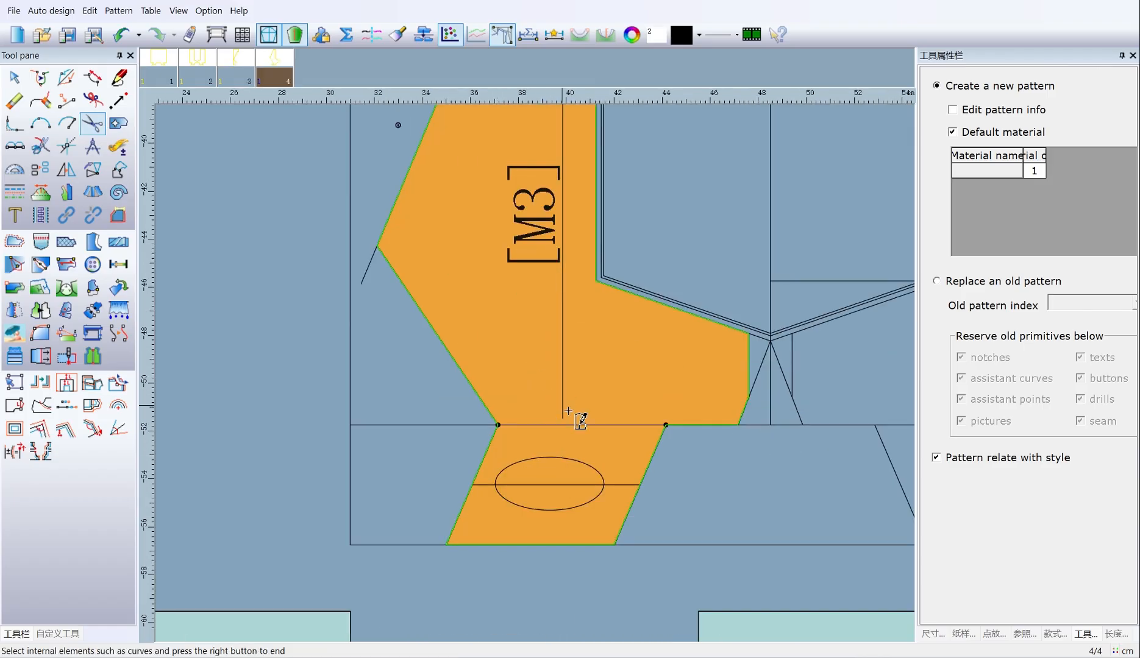
right_click(613, 453)
scroll(614, 373, "down", 5)
key("space")
scroll(502, 506, "down", 2)
scroll(524, 398, "up", 2)
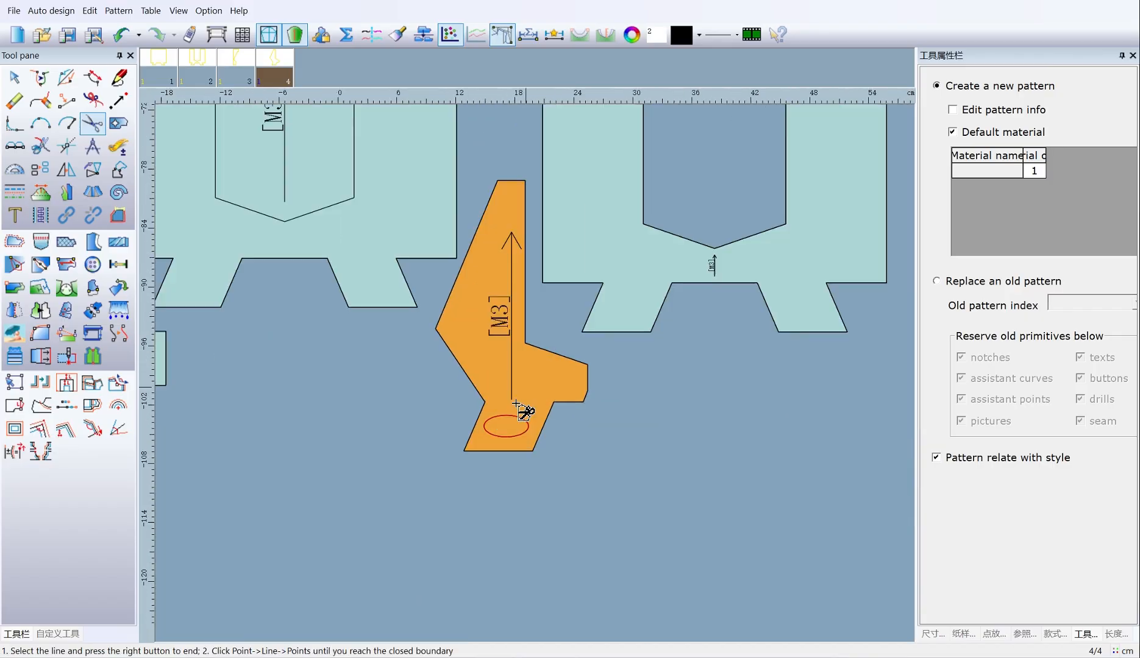
scroll(527, 399, "down", 3)
left_click(451, 429)
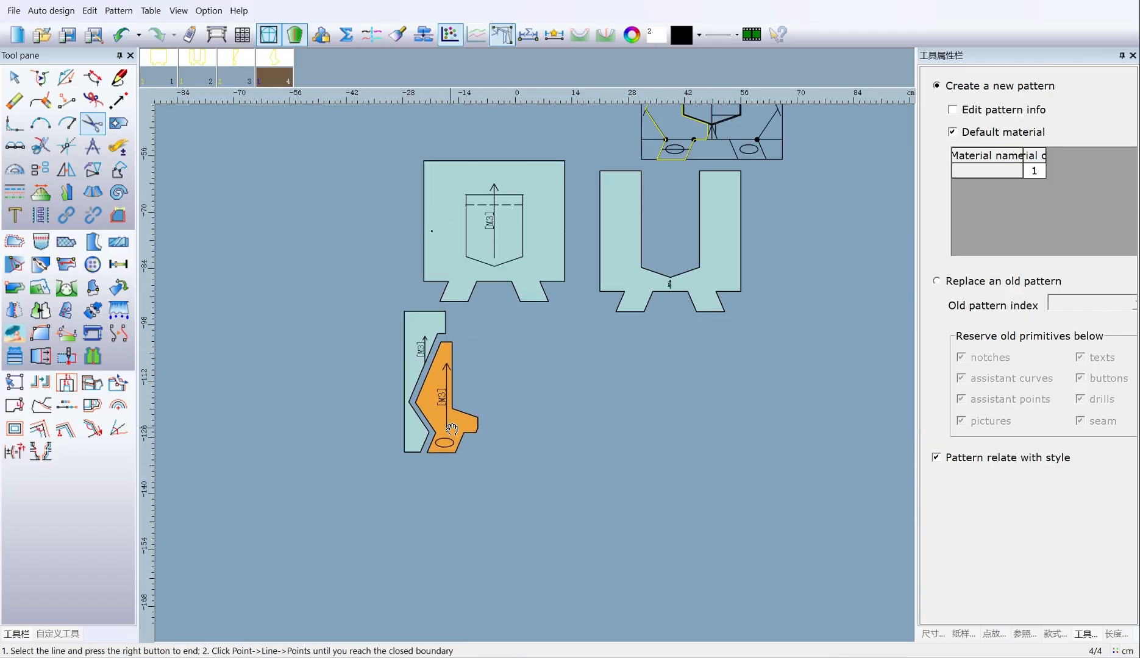
Cut the lower centre pattern along the inner leg lines, the band line, the pointed peak and the square's bottom edge.
scroll(726, 163, "up", 4)
left_click(475, 372)
left_click(505, 355)
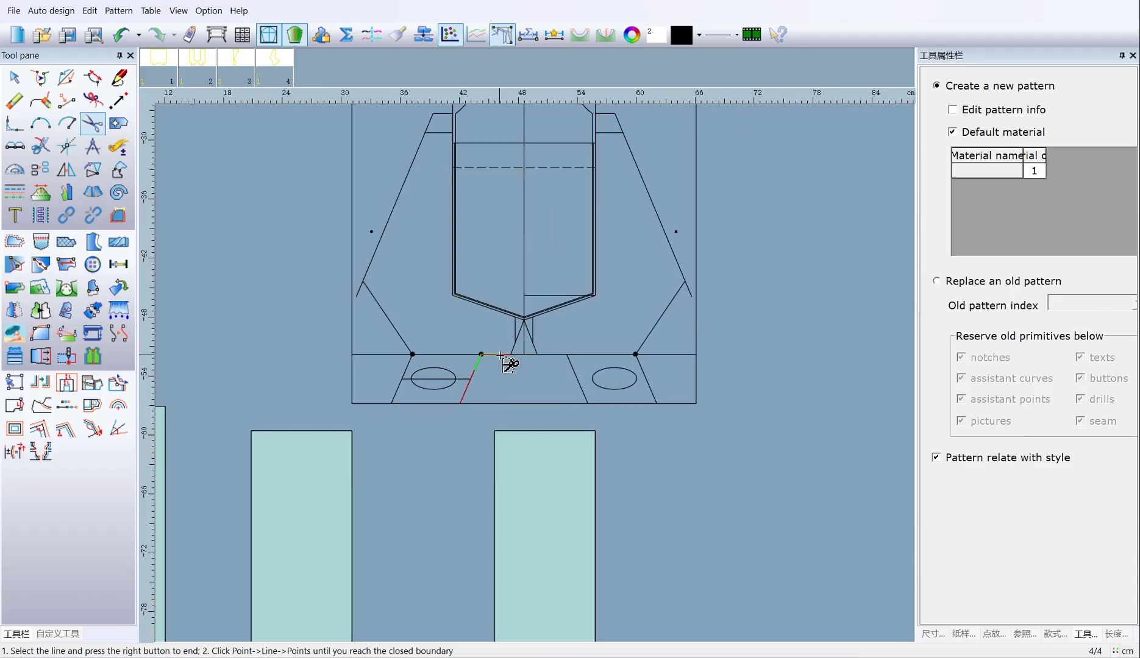
left_click(515, 346)
left_click(529, 338)
left_click(552, 354)
left_click(573, 371)
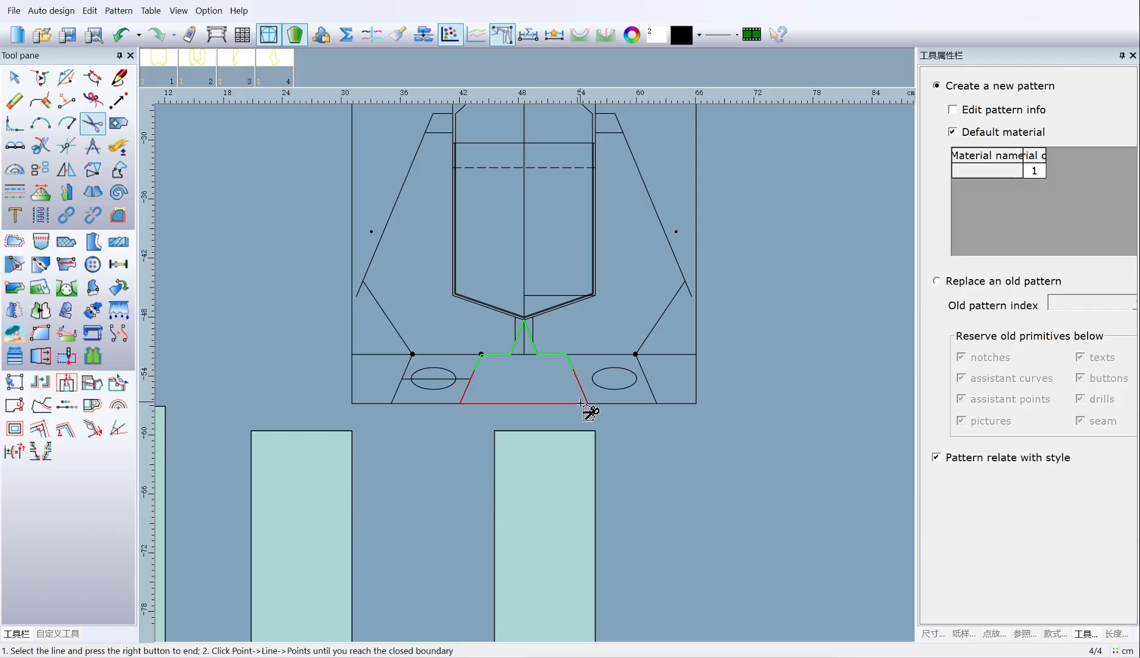
left_click(581, 403)
right_click(552, 387)
Finish the lower centre pattern without internal elements and place it beside the left inner piece's leg.
right_click(548, 388)
key("space")
scroll(538, 372, "down", 3)
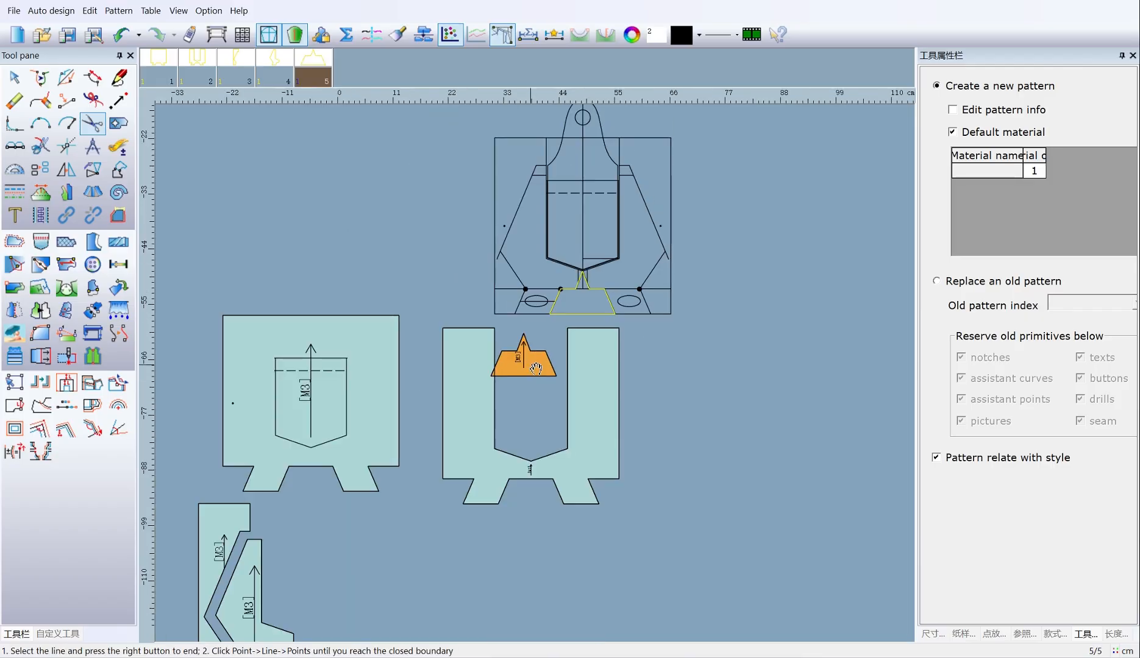
scroll(343, 575, "up", 4)
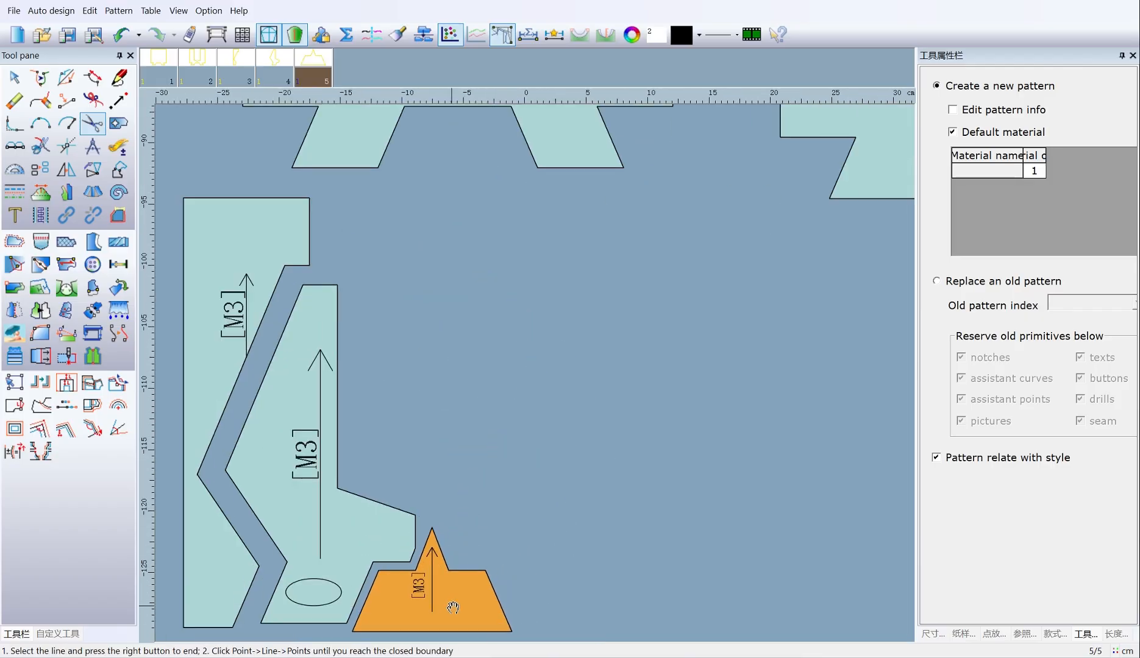
left_click(455, 606)
scroll(647, 221, "down", 4)
scroll(537, 376, "down", 2)
scroll(536, 378, "up", 3)
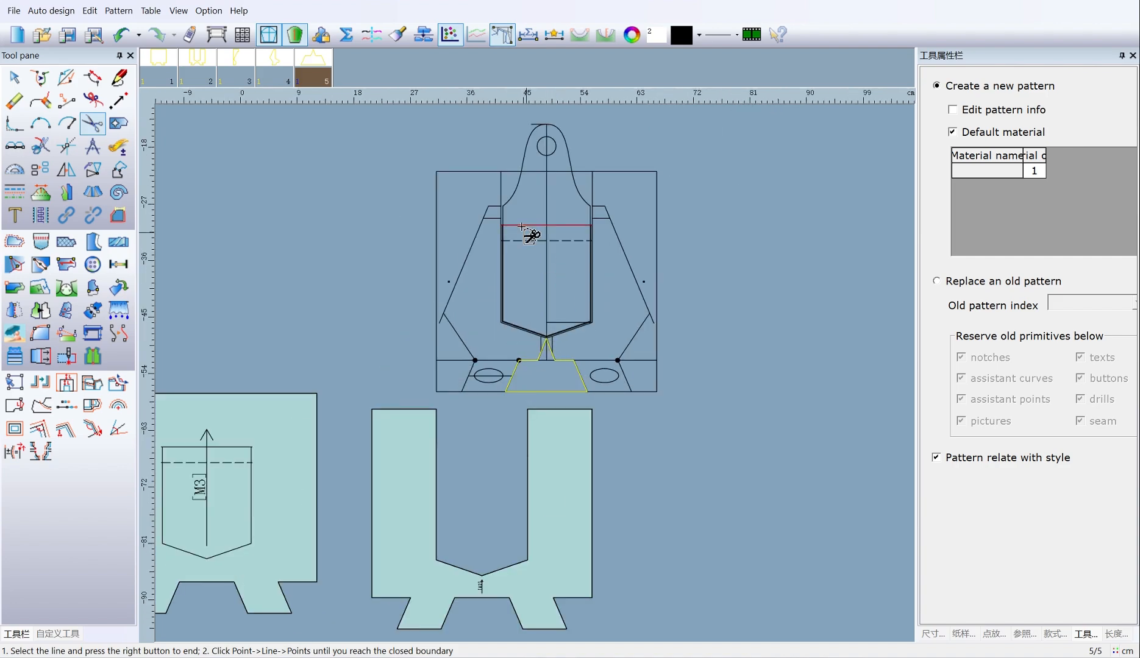
left_click(514, 189)
left_click(561, 132)
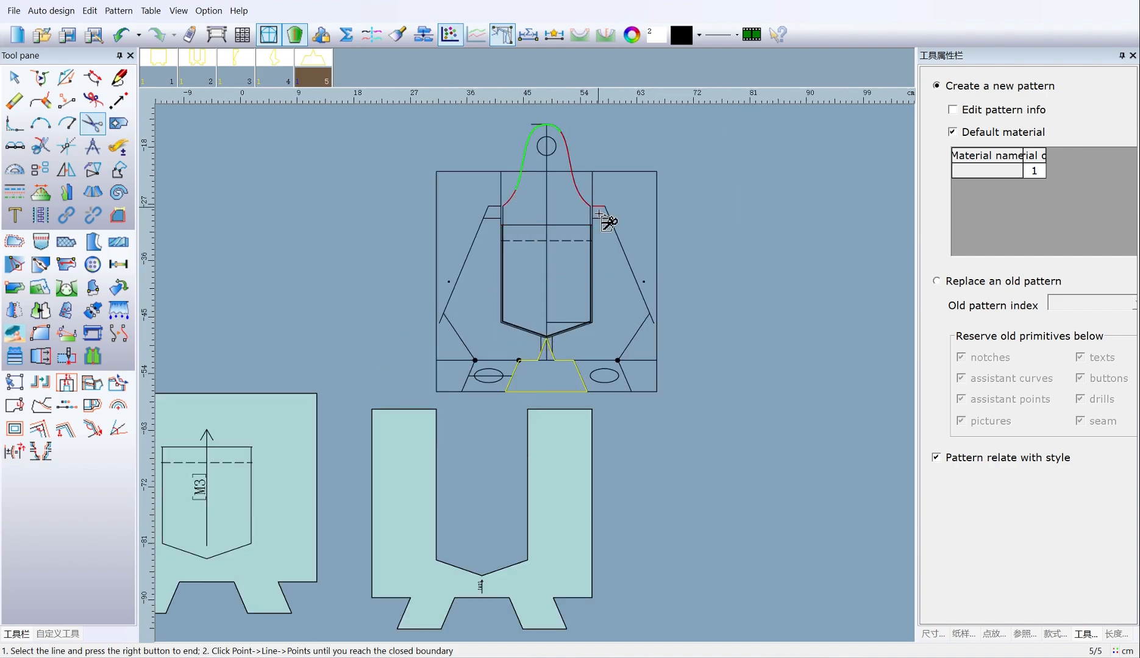
left_click(589, 214)
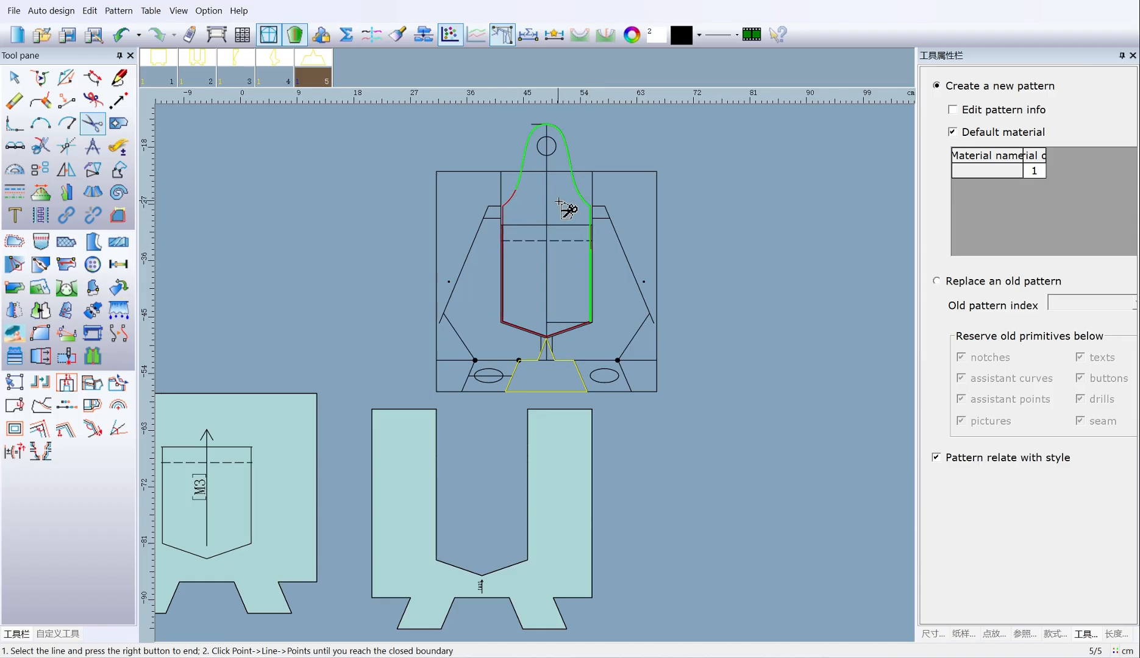
scroll(566, 281, "up", 4)
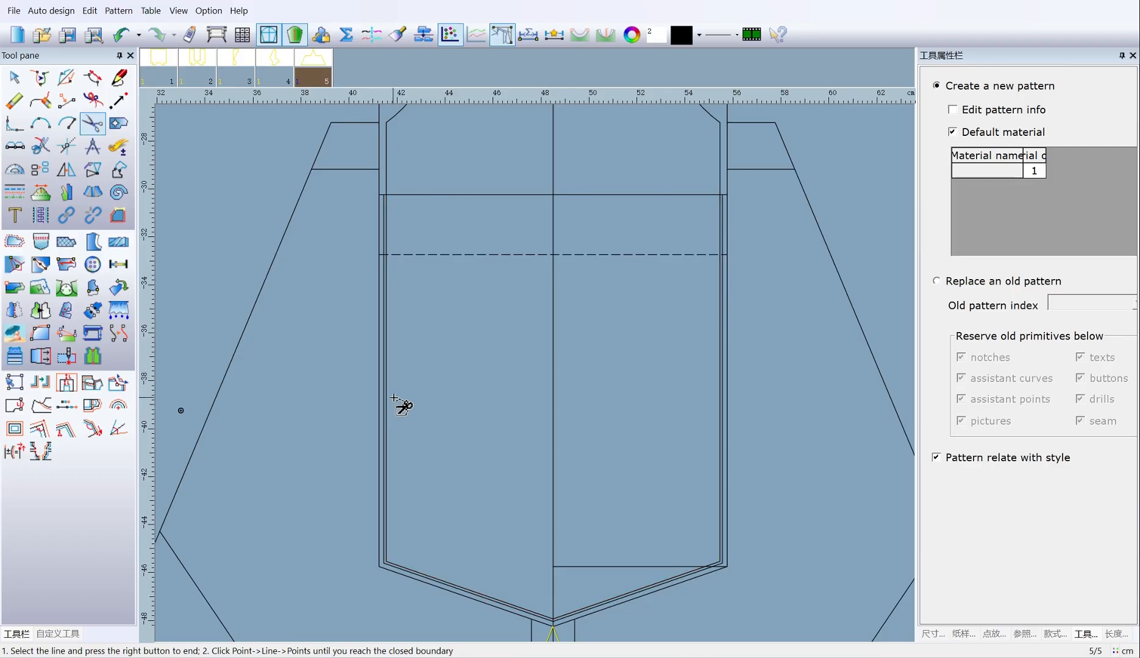
scroll(398, 123, "down", 1)
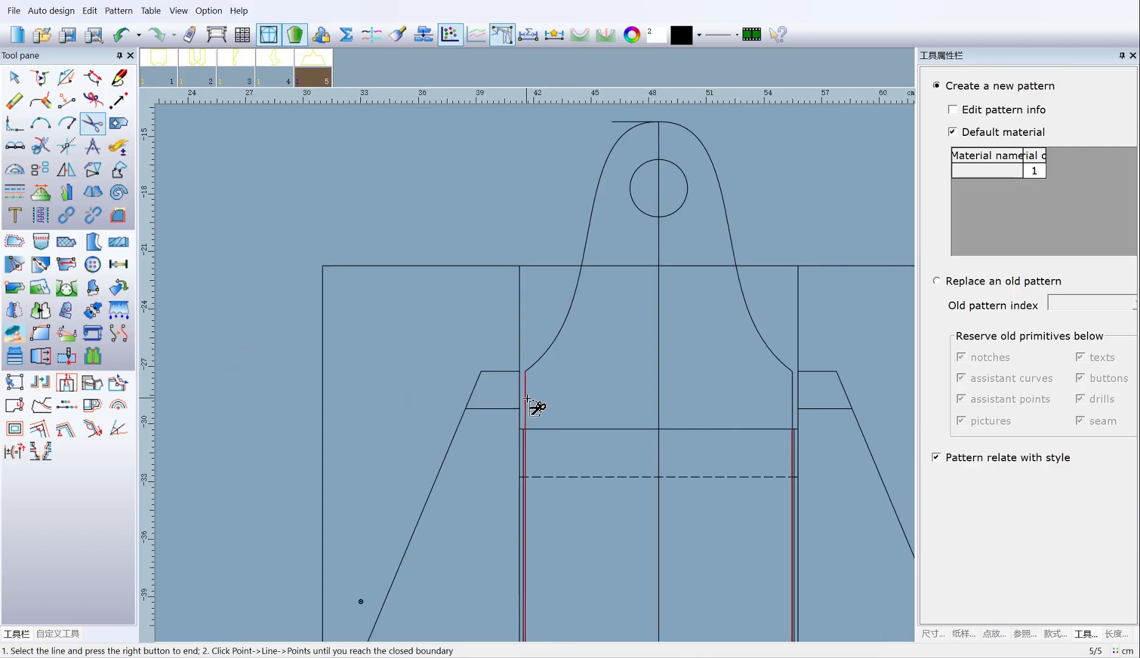
Cut the flap-and-pocket pattern along the inner pocket outline, its upper side lines and both curved flap edges.
left_click(527, 388)
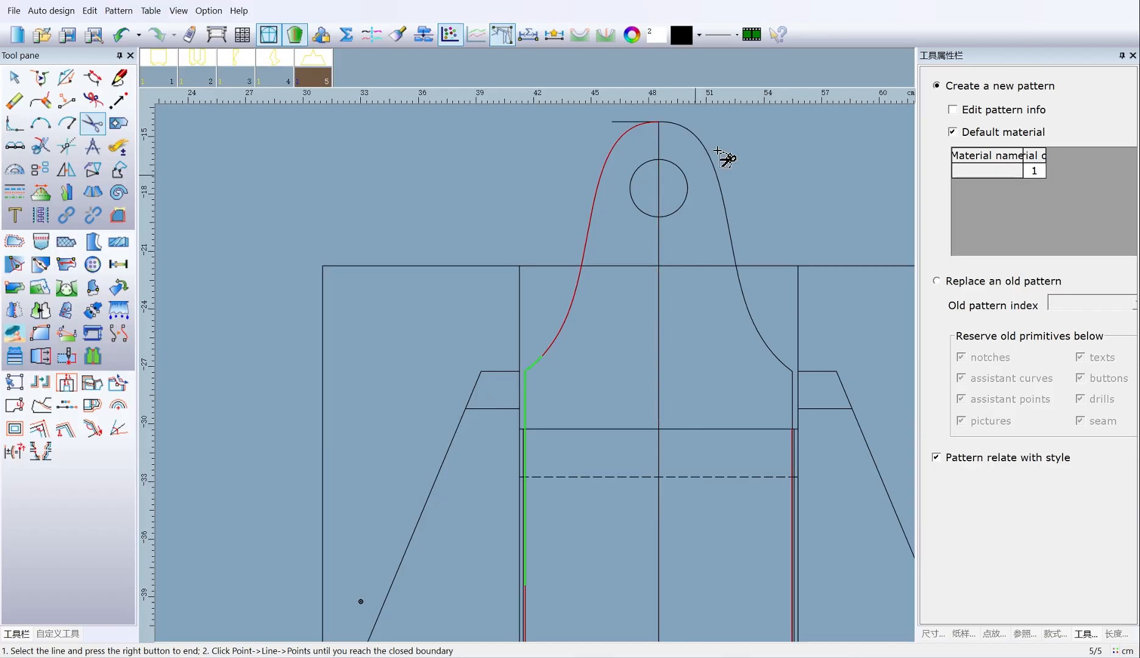
left_click(692, 134)
scroll(757, 405, "down", 1)
scroll(536, 373, "up", 2)
left_click(586, 380)
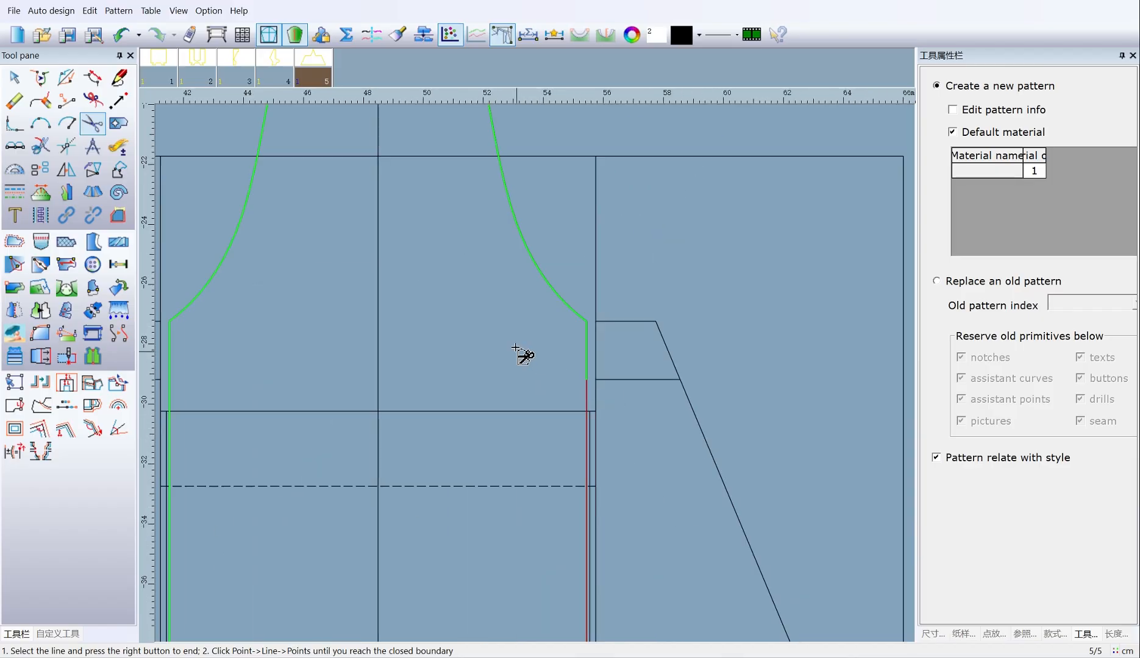
right_click(514, 347)
Include the flap's circle as an internal element and place the piece below the U-shaped pattern.
scroll(535, 372, "down", 2)
scroll(520, 315, "up", 2)
left_click_drag(562, 282, 540, 222)
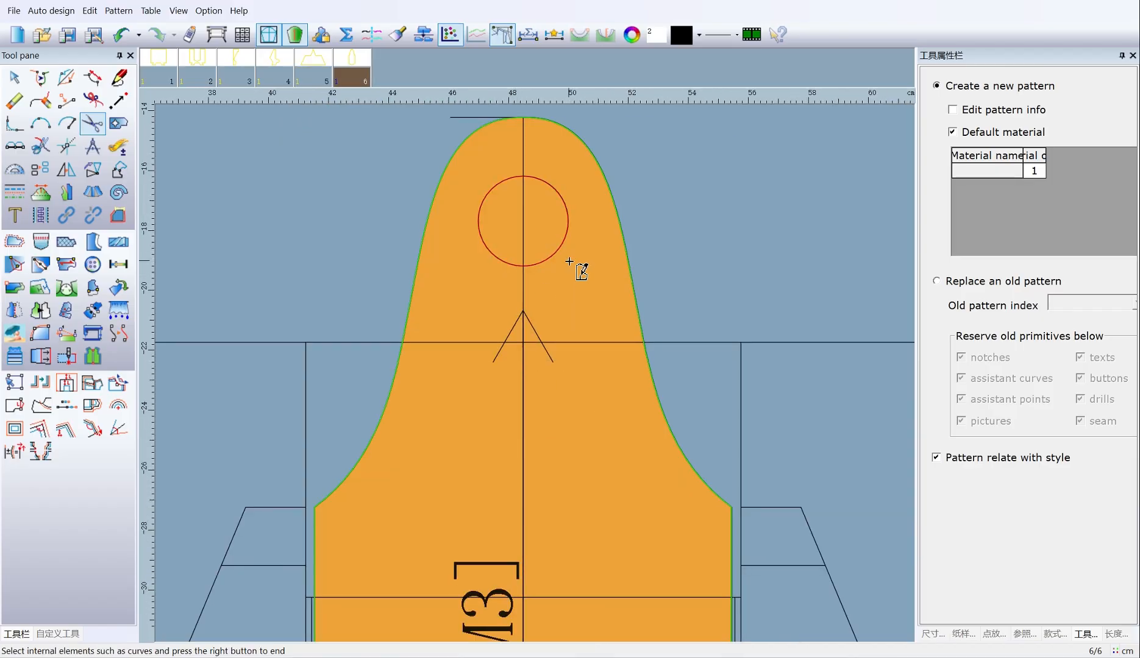
right_click(568, 262)
scroll(521, 437, "down", 4)
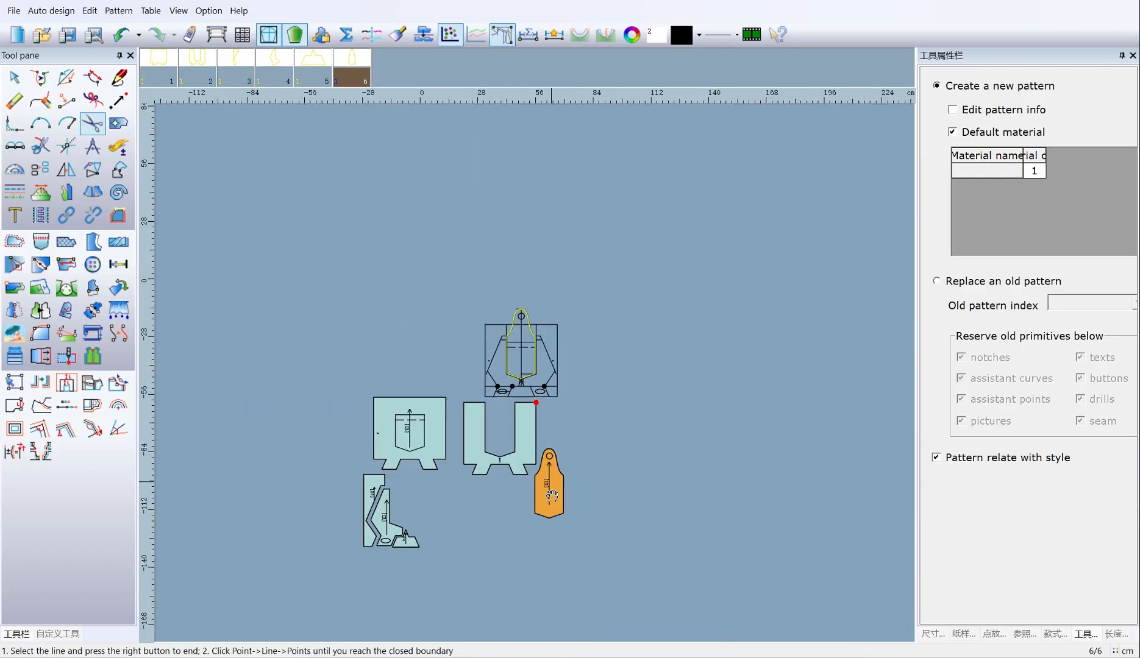
scroll(552, 496, "up", 2)
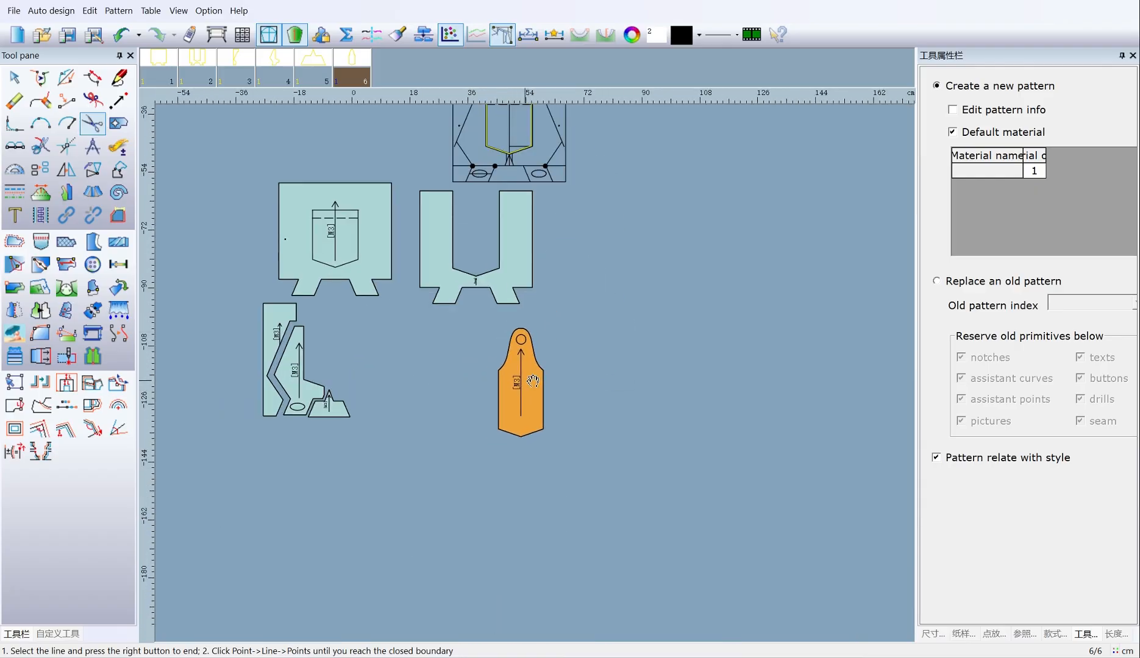
left_click(559, 364)
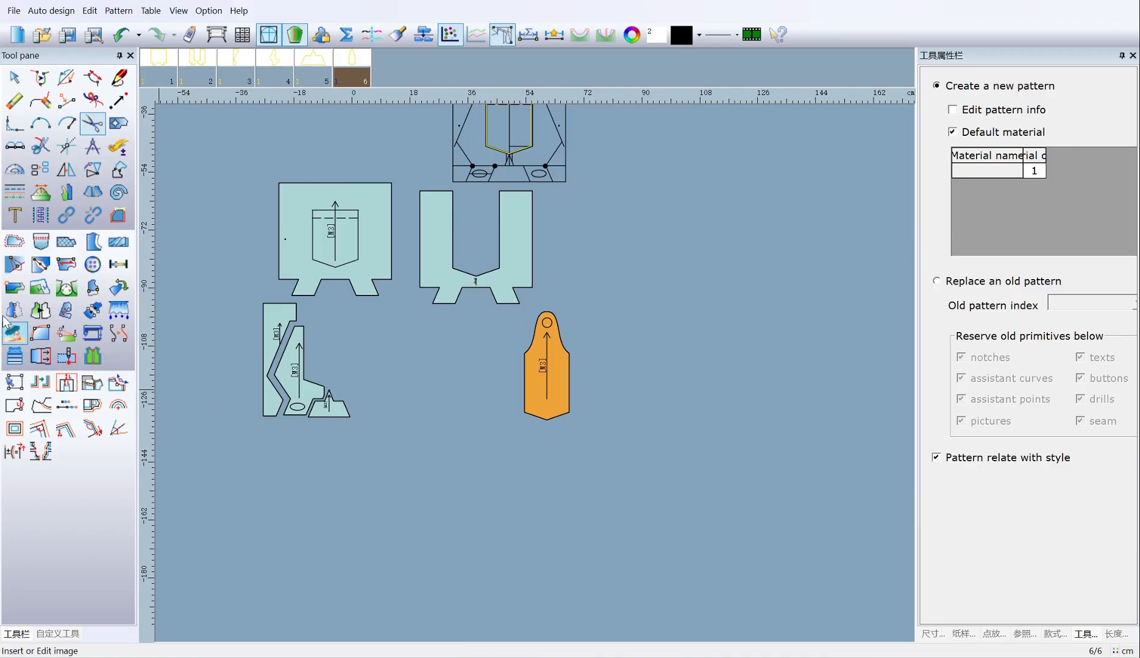
Set the ellipse in the left inner pattern and the circle in the flap pattern to the cut line type.
left_click(15, 192)
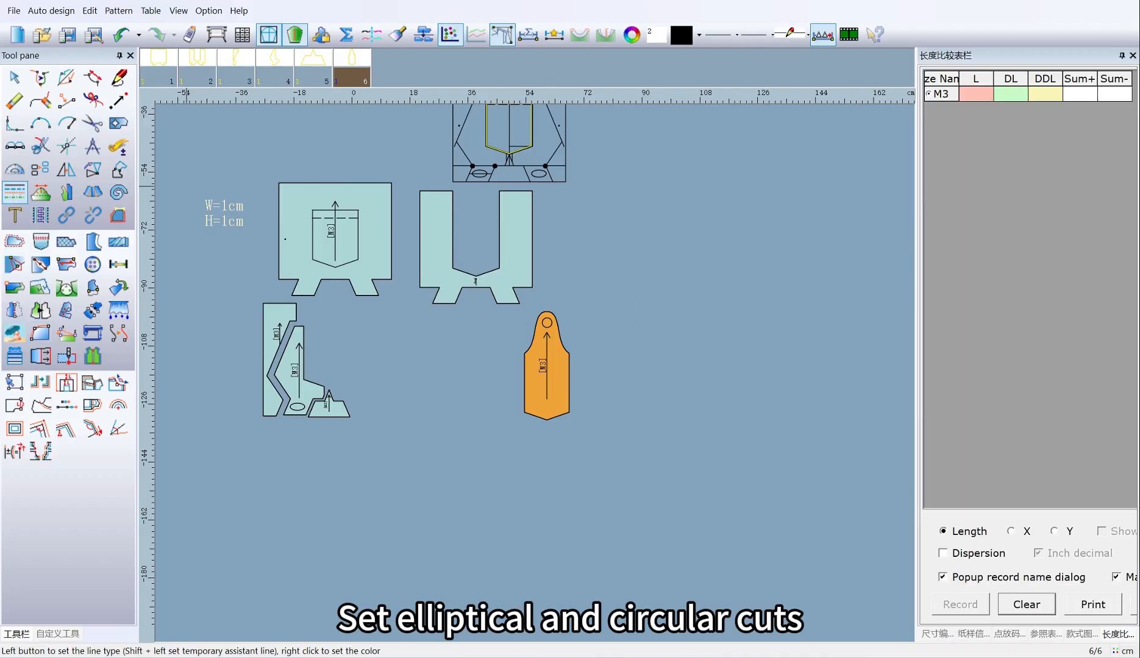
left_click(794, 37)
left_click(792, 65)
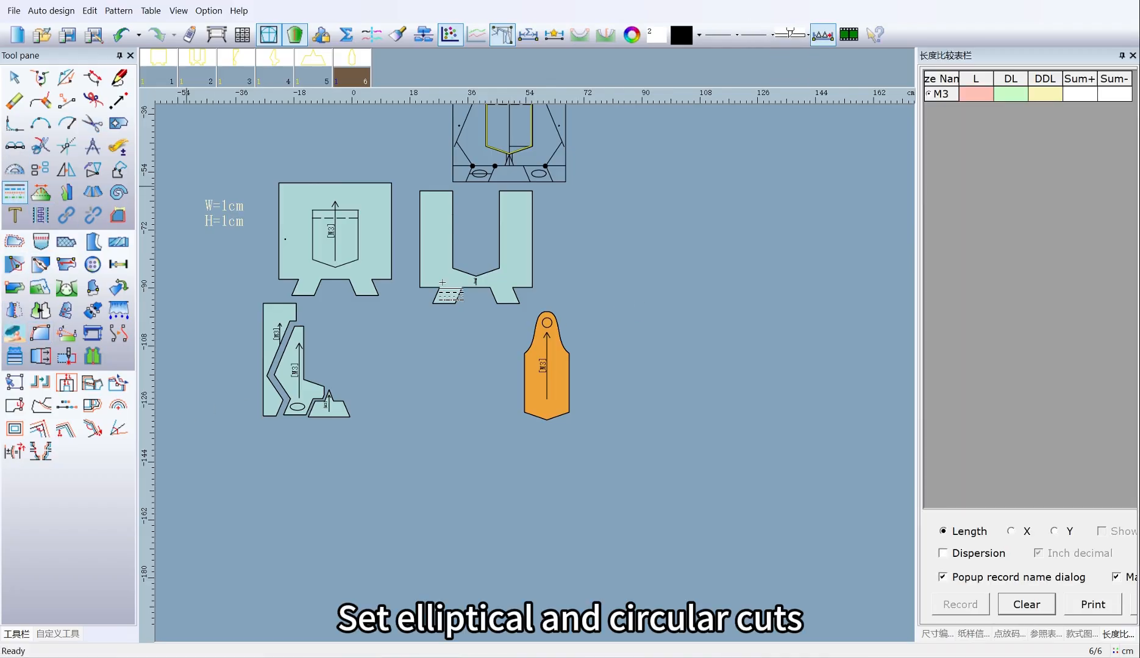
scroll(308, 416, "up", 4)
left_click(513, 359)
scroll(496, 328, "down", 3)
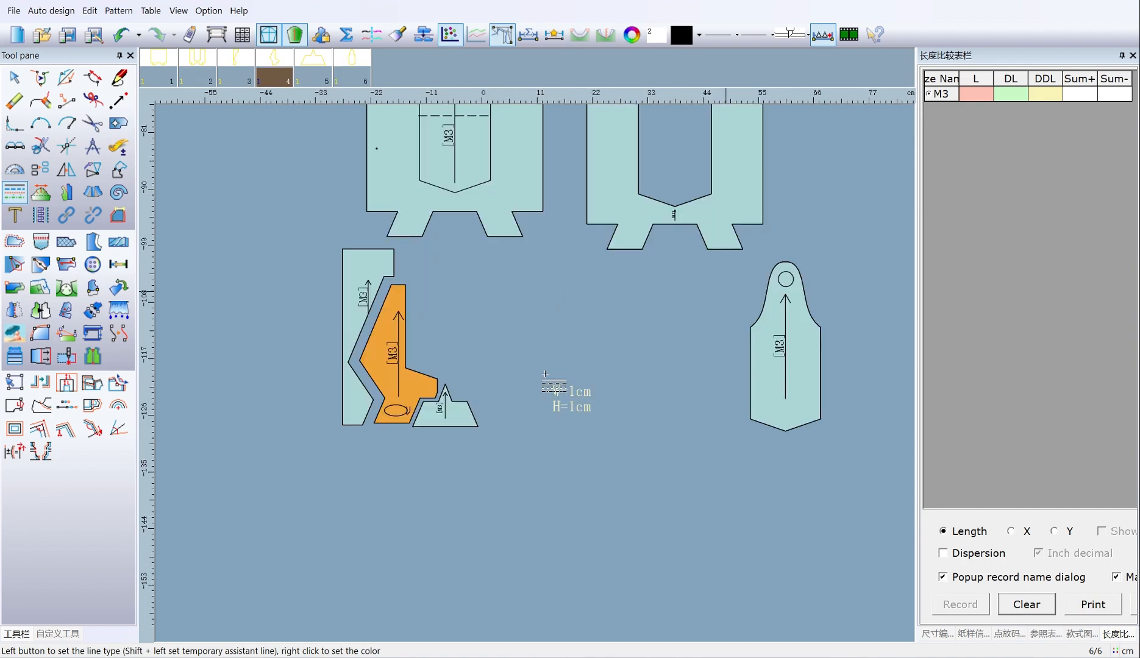
scroll(769, 320, "up", 3)
left_click(568, 317)
scroll(463, 390, "down", 4)
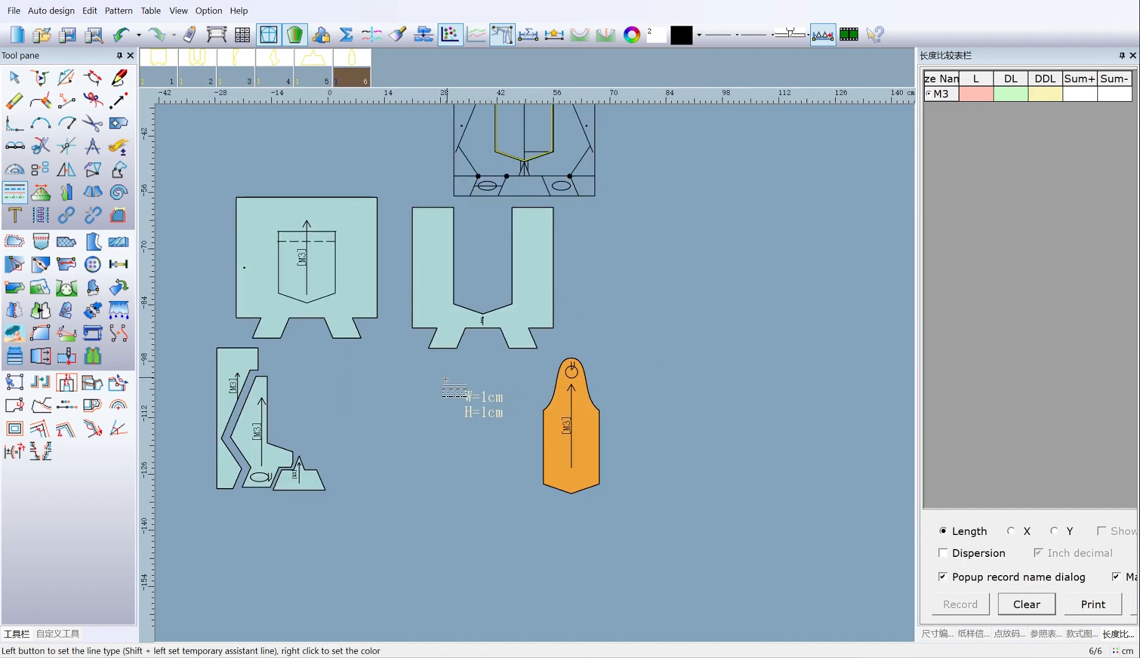
Copy the left side and left inner patterns and place the duplicates beside the originals.
left_click(14, 382)
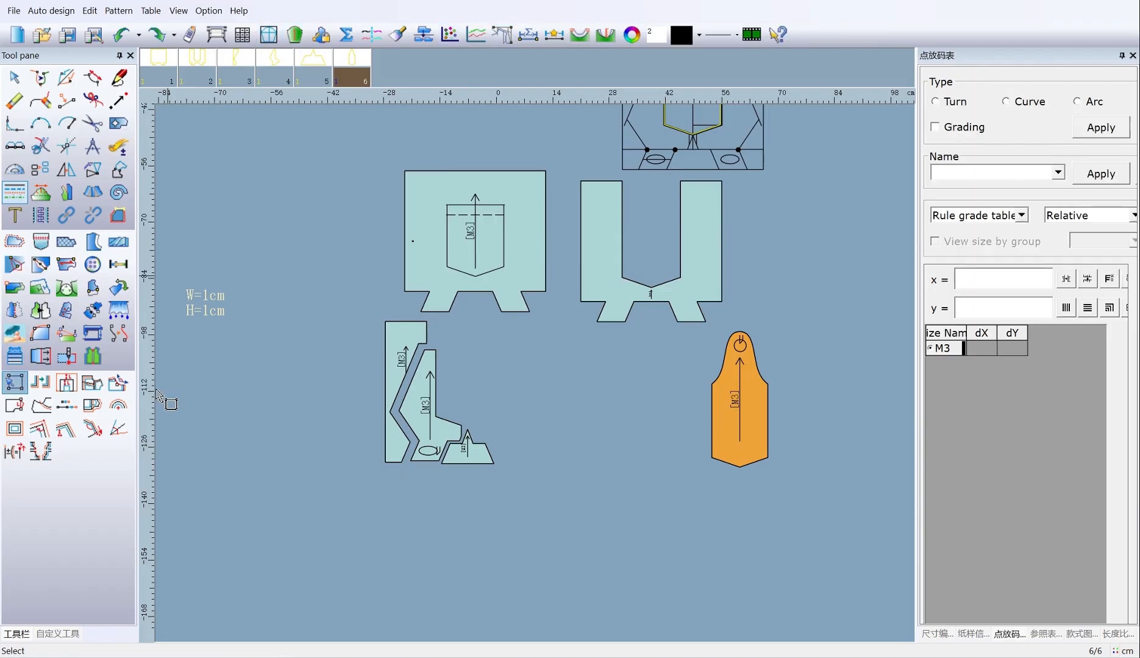
left_click_drag(348, 324, 449, 436)
key("ctrl+c")
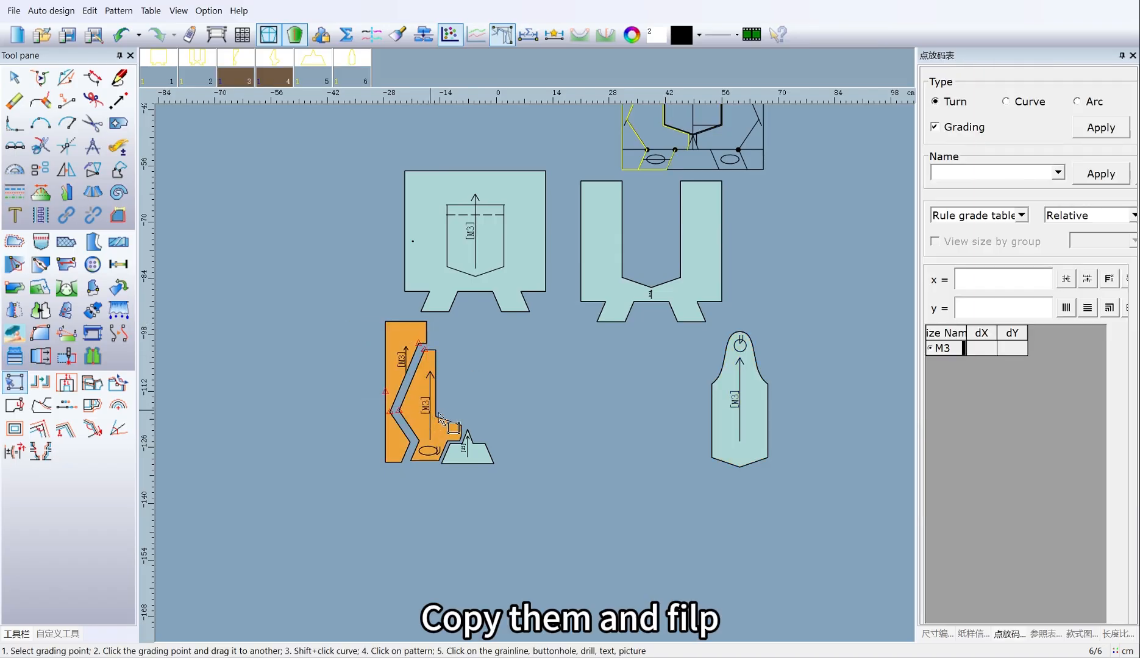
key("ctrl+v")
left_click(695, 367)
left_click(617, 429)
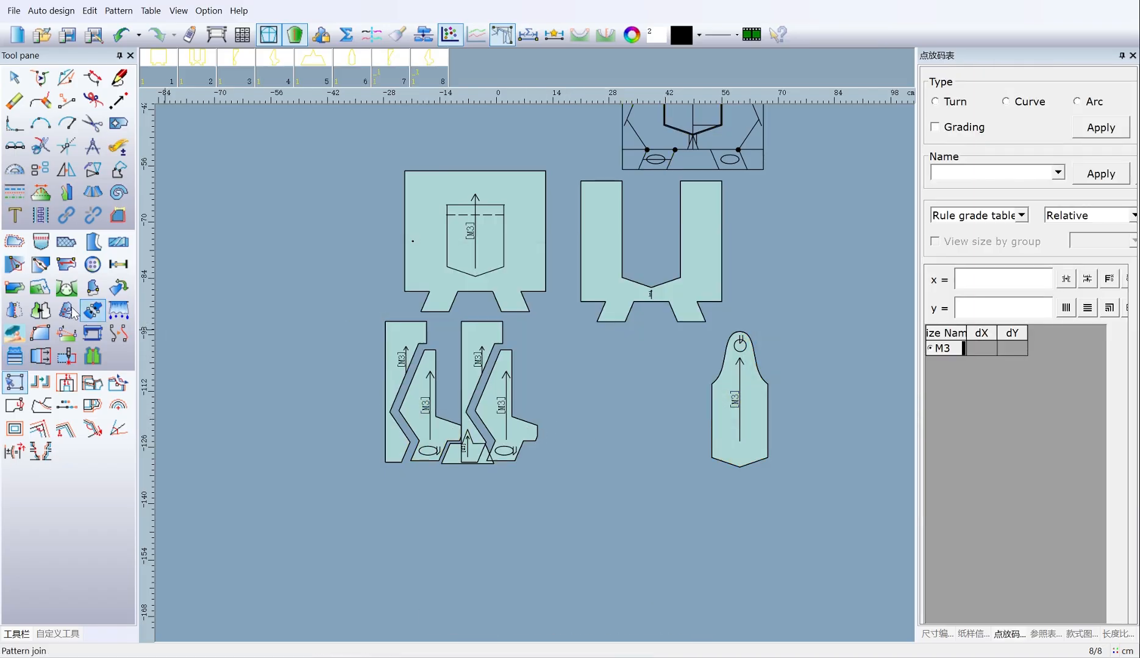
Flip both copied patterns horizontally and arrange them as the mirrored right half around the lower centre piece.
left_click(41, 311)
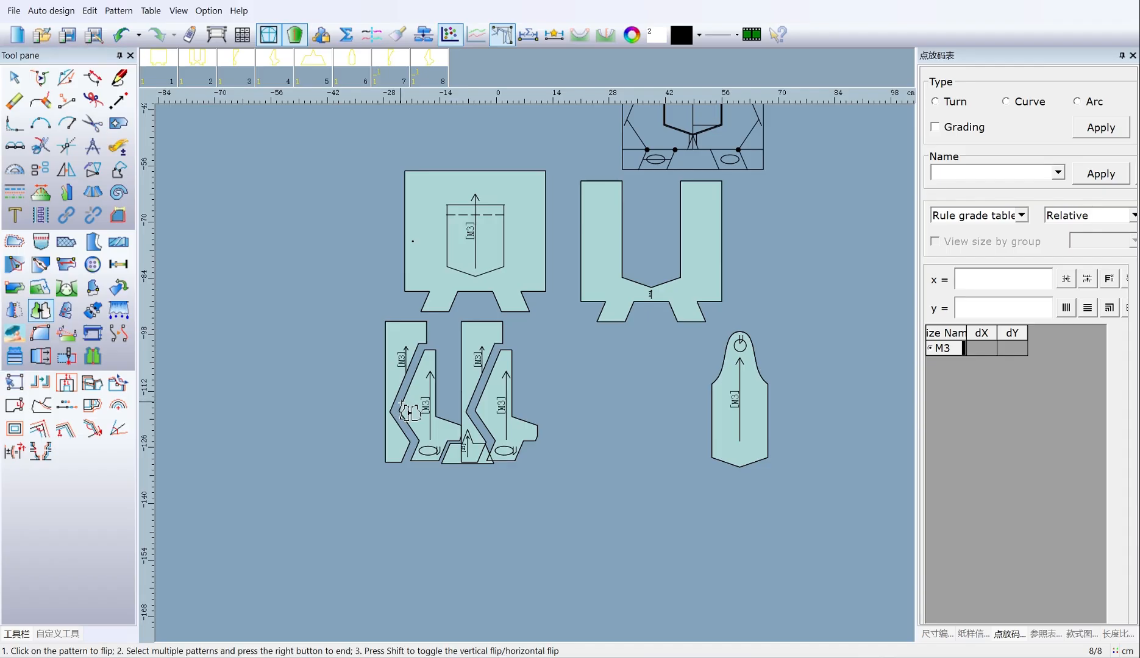
left_click(497, 387)
left_click(519, 433)
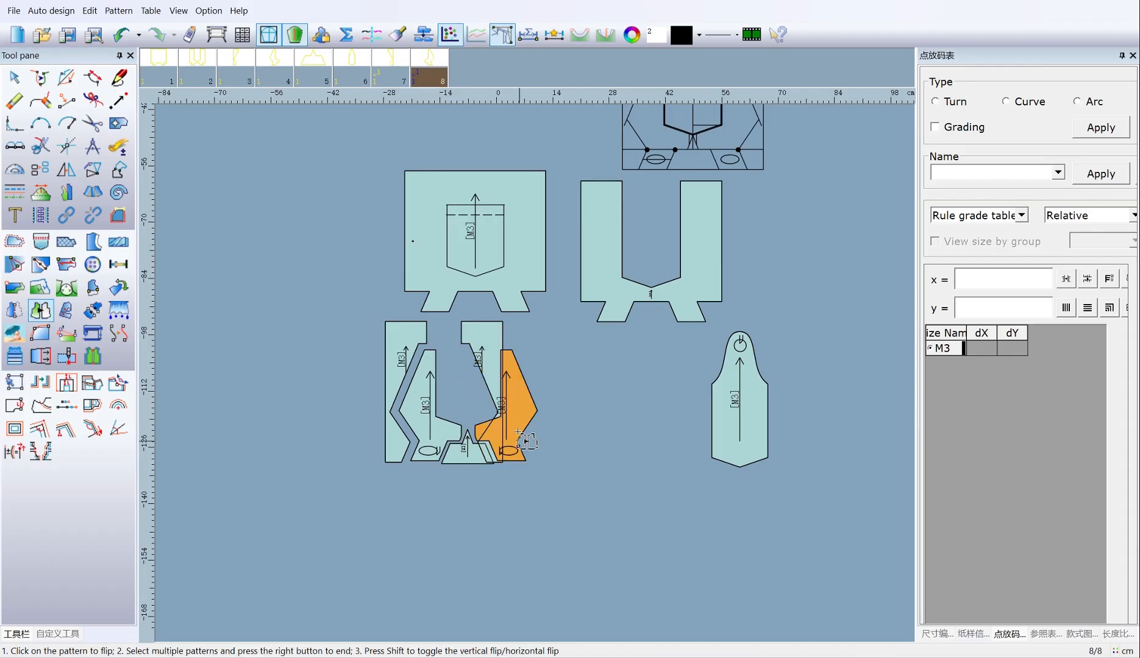
left_click(491, 359)
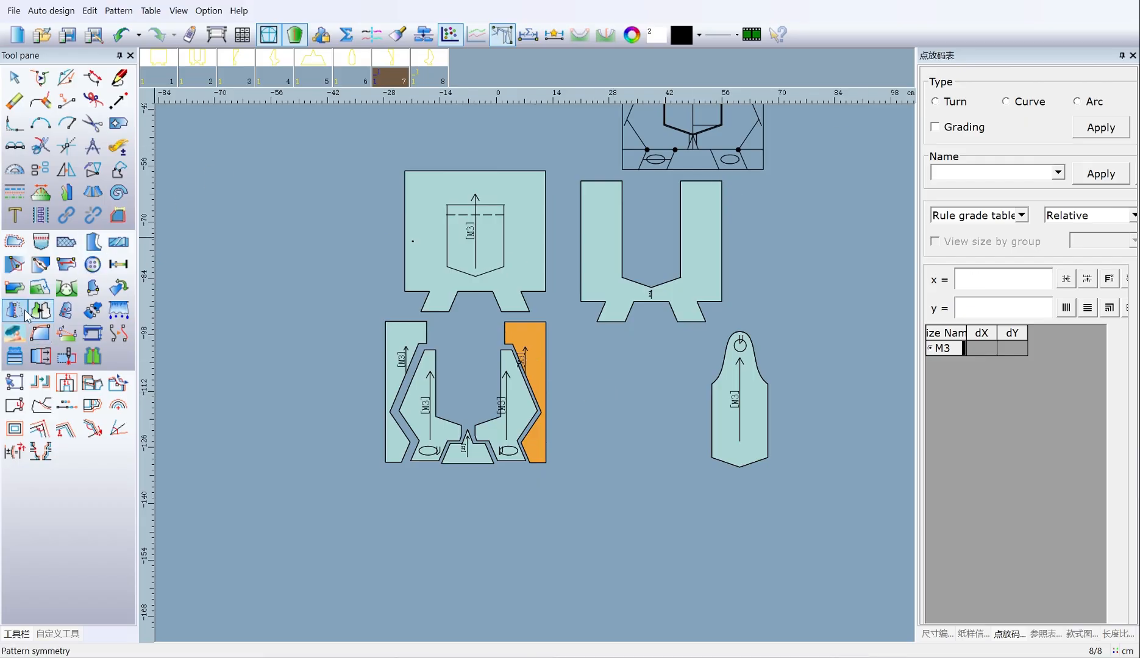
Create a Sewing template 0.7 cm wide along the pocket's sides and pointed bottom in the full body pattern.
left_click(66, 358)
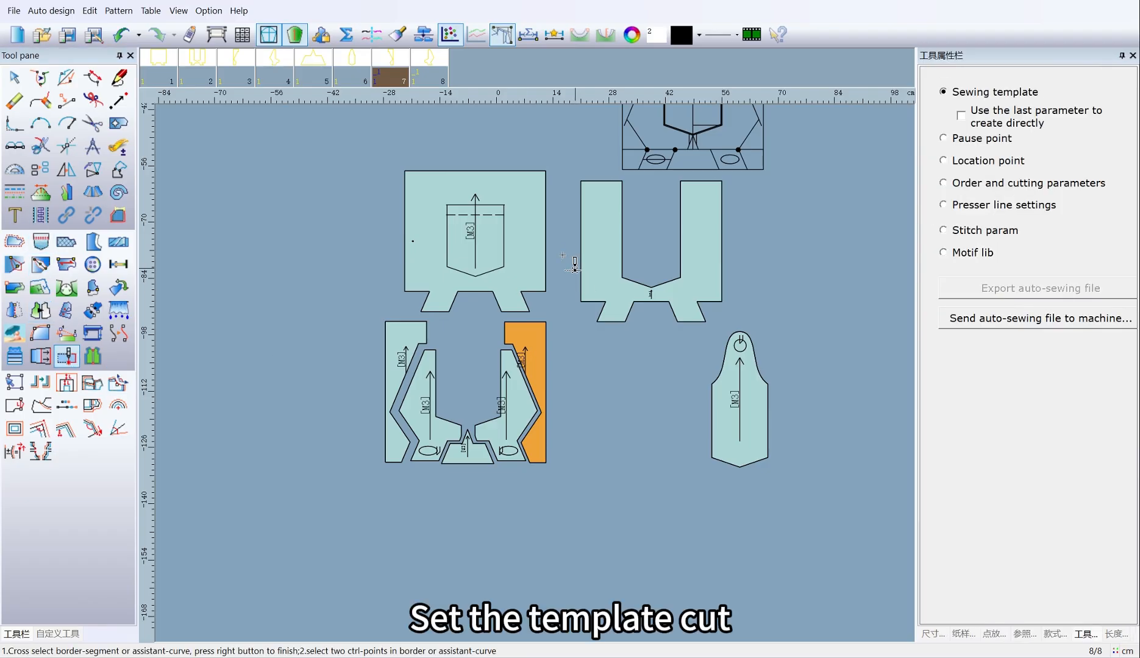
right_click(459, 261)
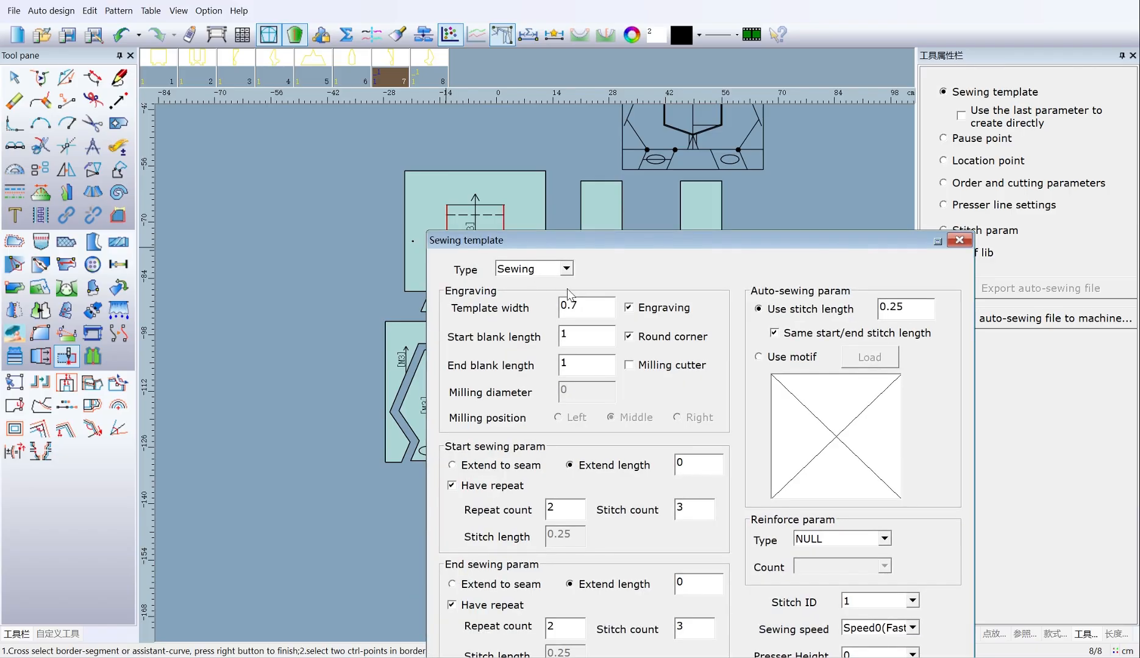
key("Tab")
left_click_drag(796, 234, 910, 72)
left_click(705, 554)
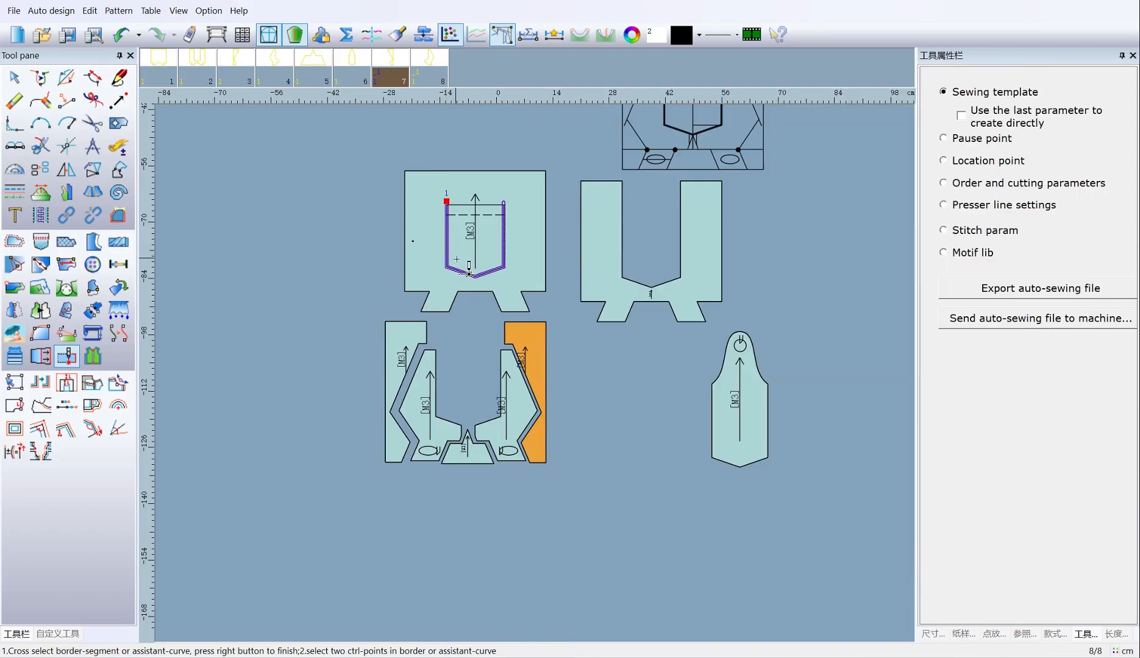
Duplicate the body pattern with the pocket template and place the copy between the mirrored side pieces and the flap pattern.
key("space")
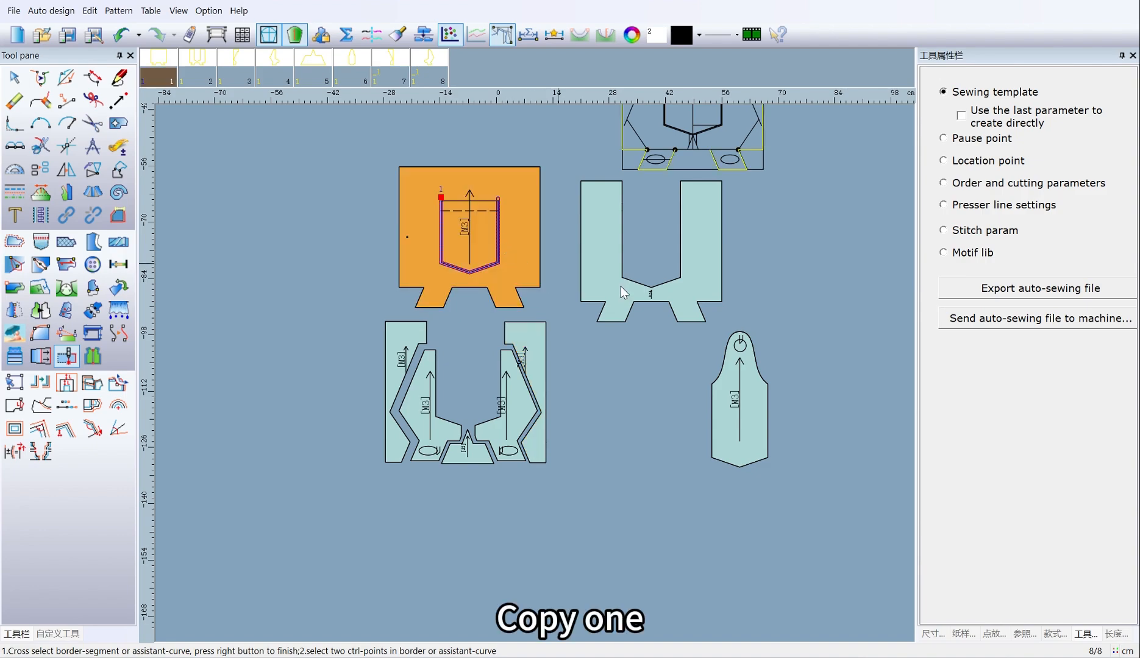
left_click(623, 292)
left_click(690, 359)
key("space")
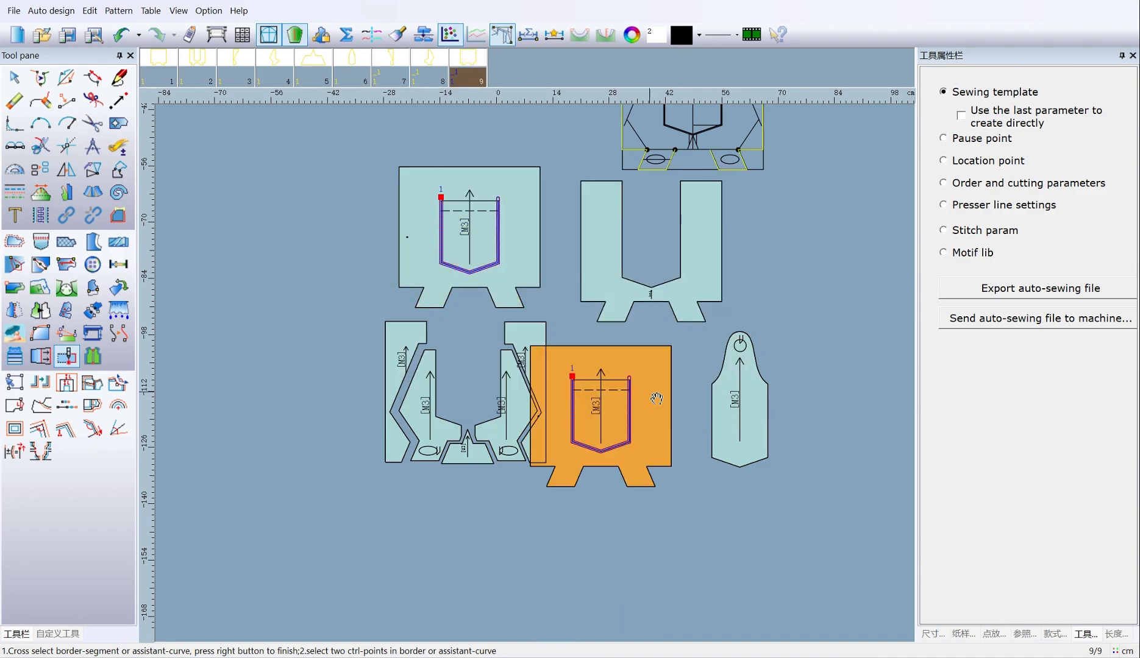
left_click(687, 393)
scroll(575, 376, "down", 4)
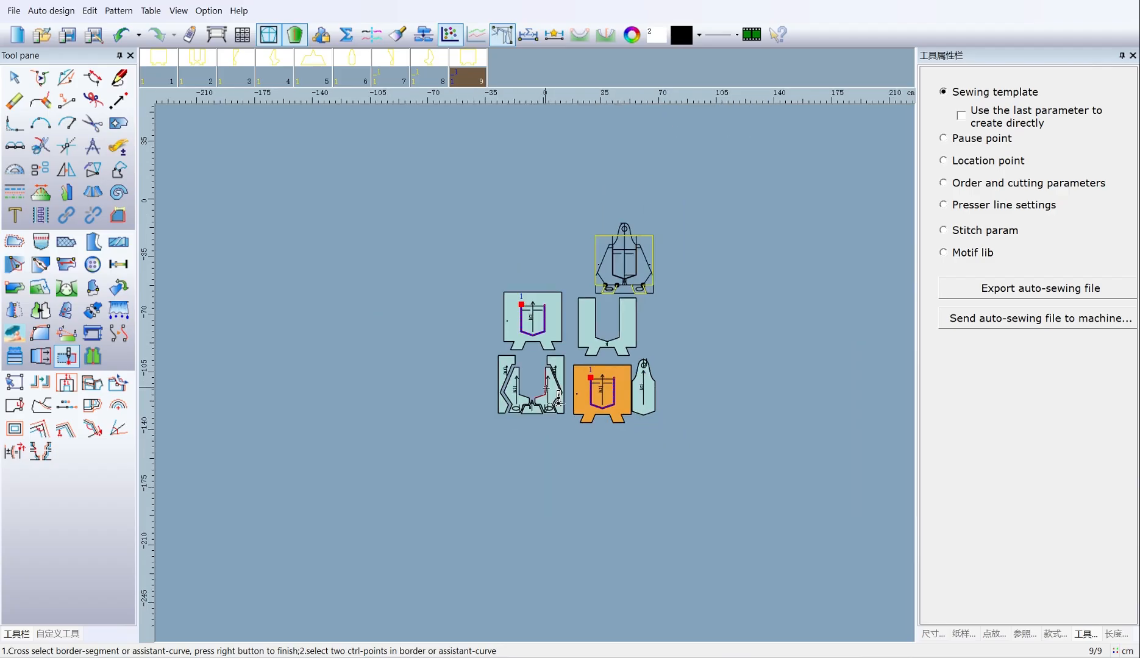
Add a 0.3 cm seam along the inner side edges and pointed bottom of the U-shaped pattern's opening.
scroll(547, 386, "up", 4)
left_click(23, 244)
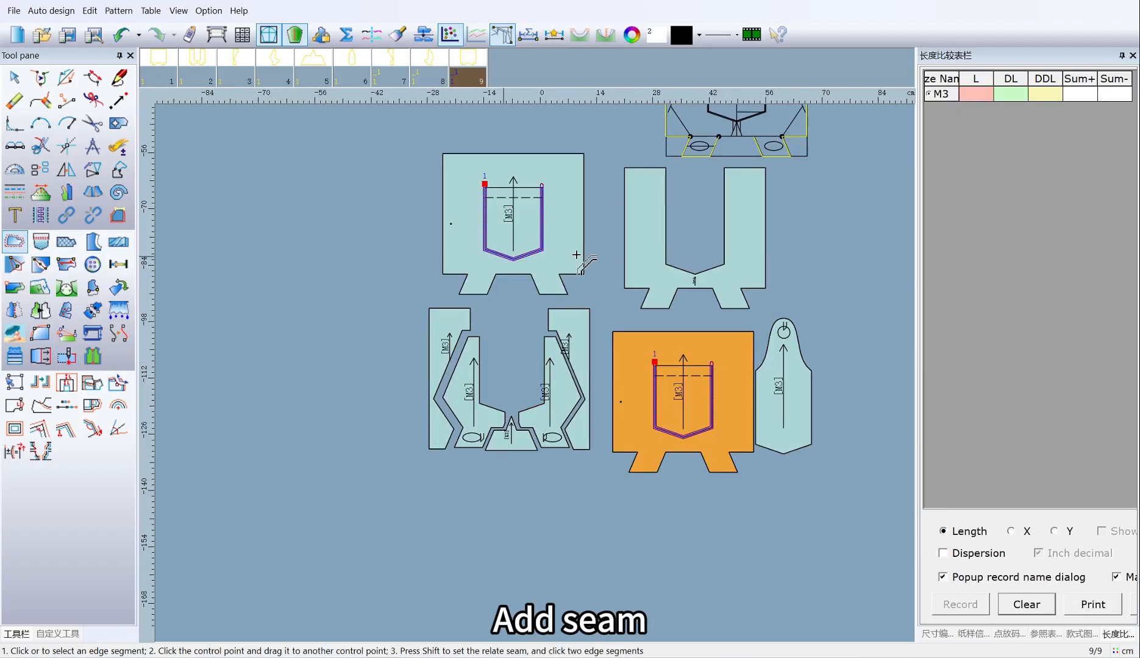
scroll(679, 224, "up", 5)
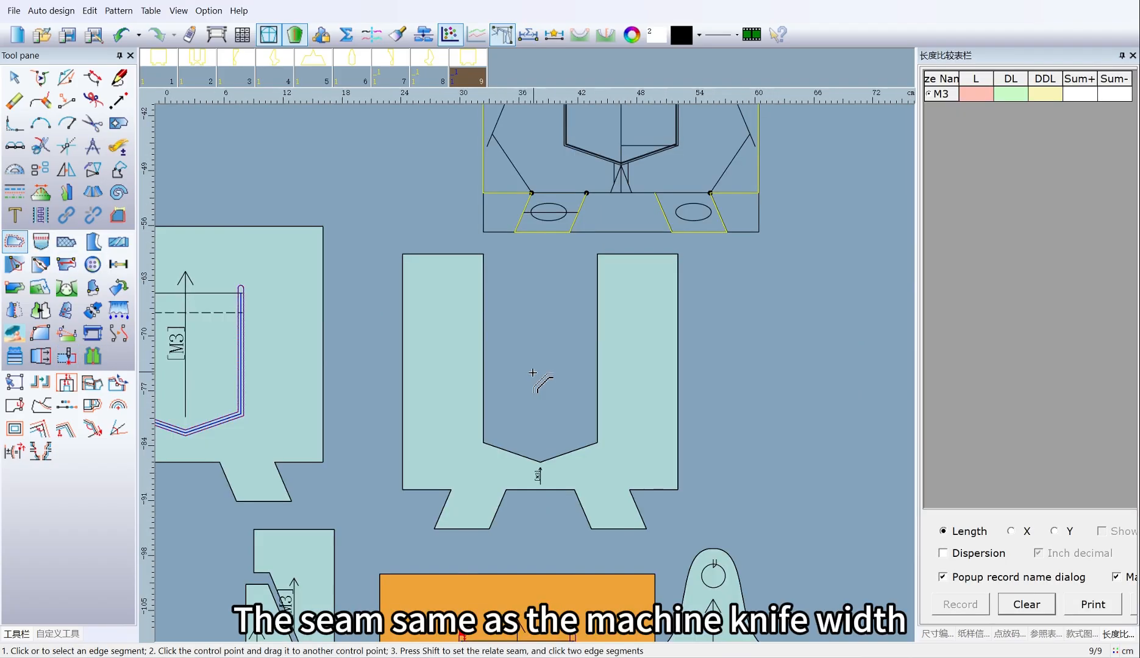
left_click_drag(433, 212, 501, 356)
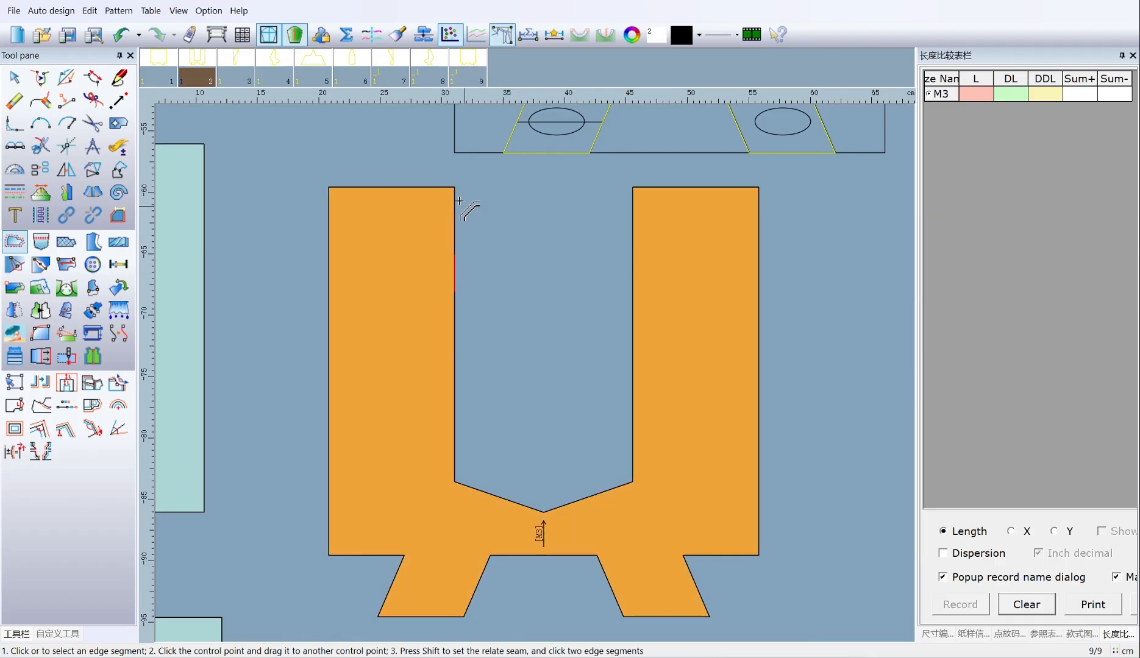
left_click_drag(438, 177, 525, 535)
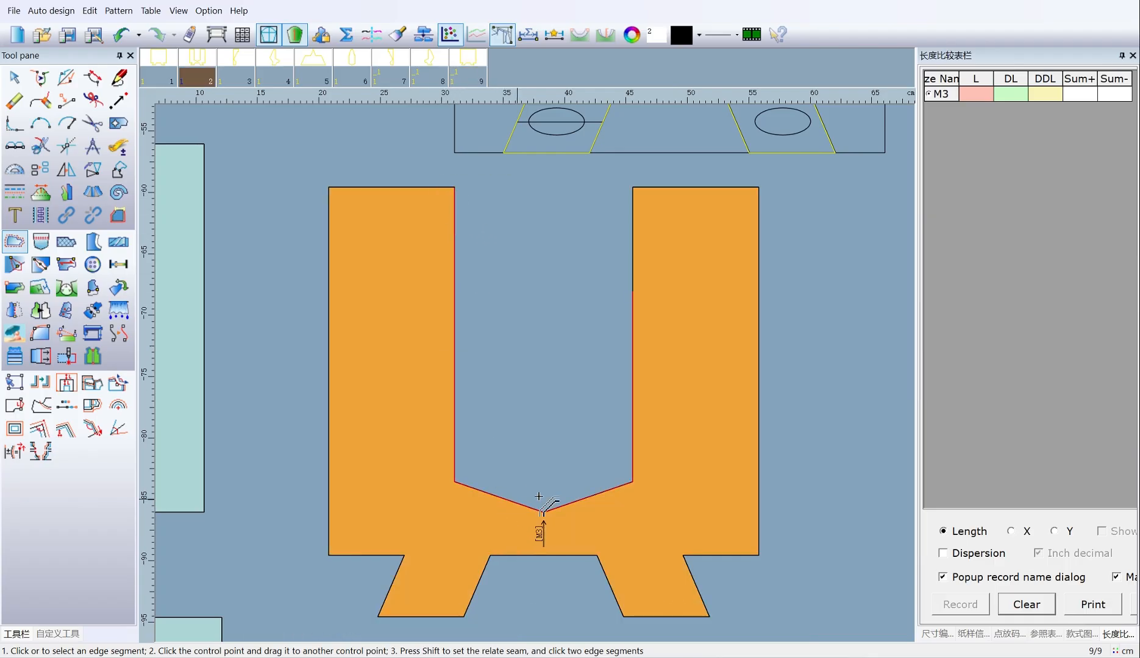
left_click_drag(611, 177, 668, 346)
right_click(674, 323)
left_click_drag(772, 321, 959, 209)
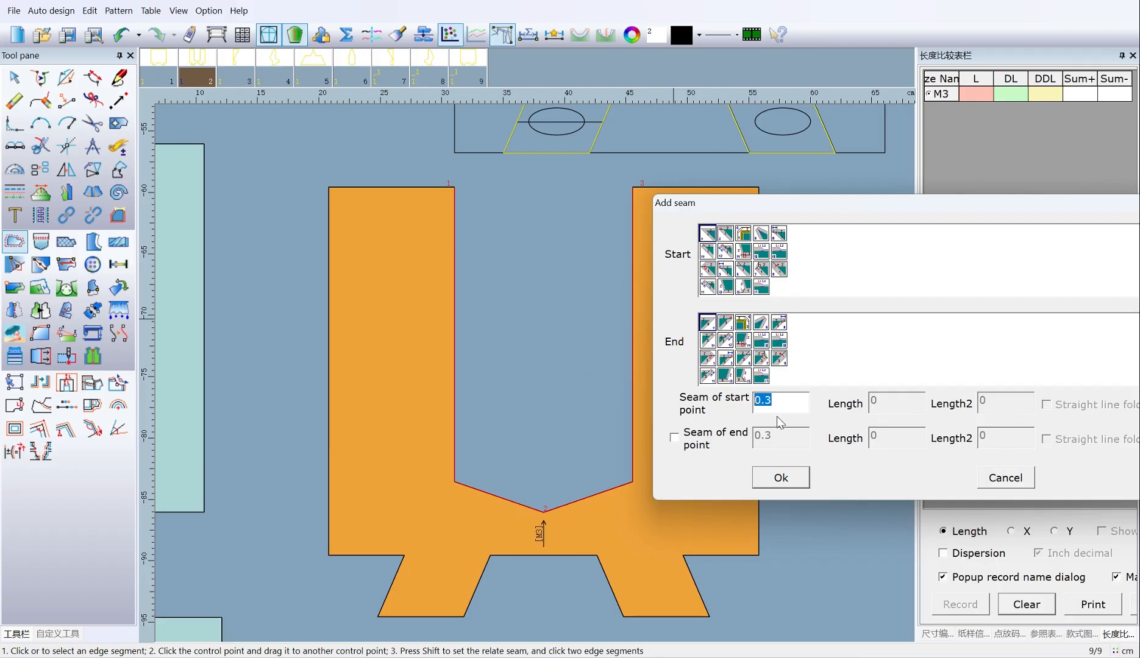
left_click(782, 478)
Move the flap pattern clear of the copied body pattern and add a 0.3 cm seam around its whole outline.
scroll(618, 325, "down", 3)
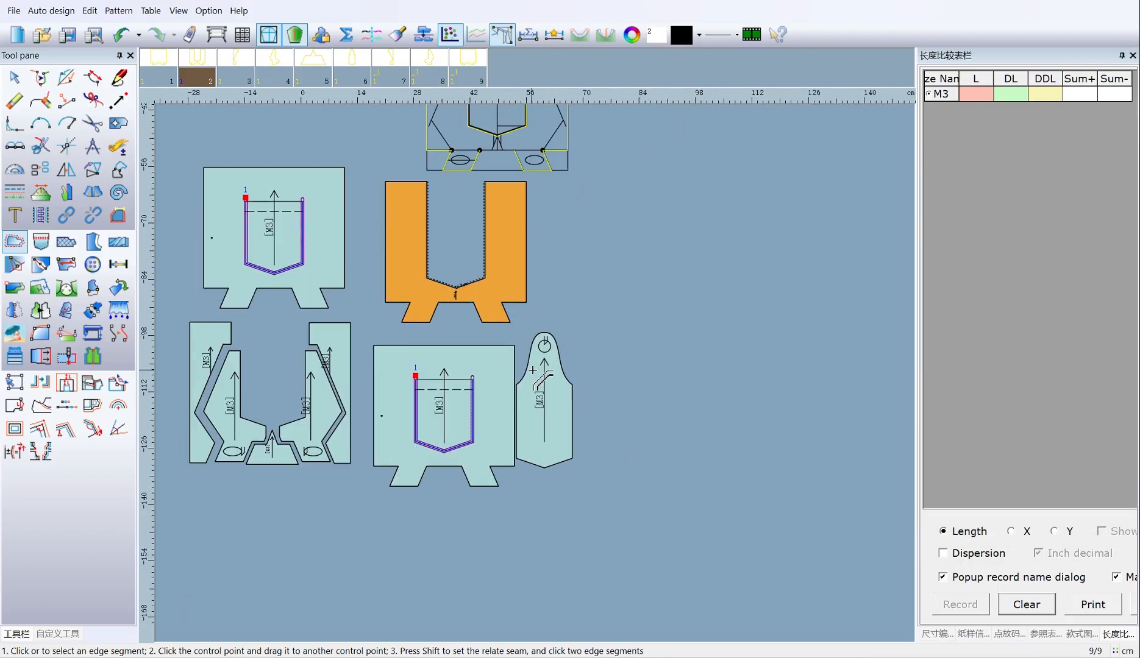
left_click(527, 402)
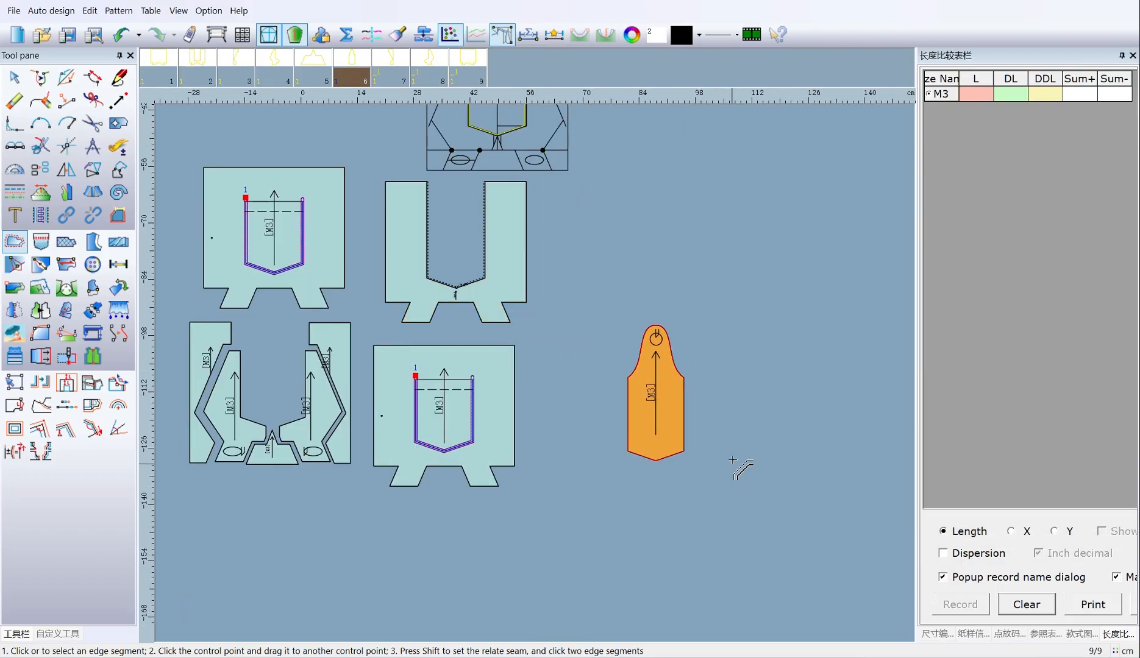
left_click(645, 461)
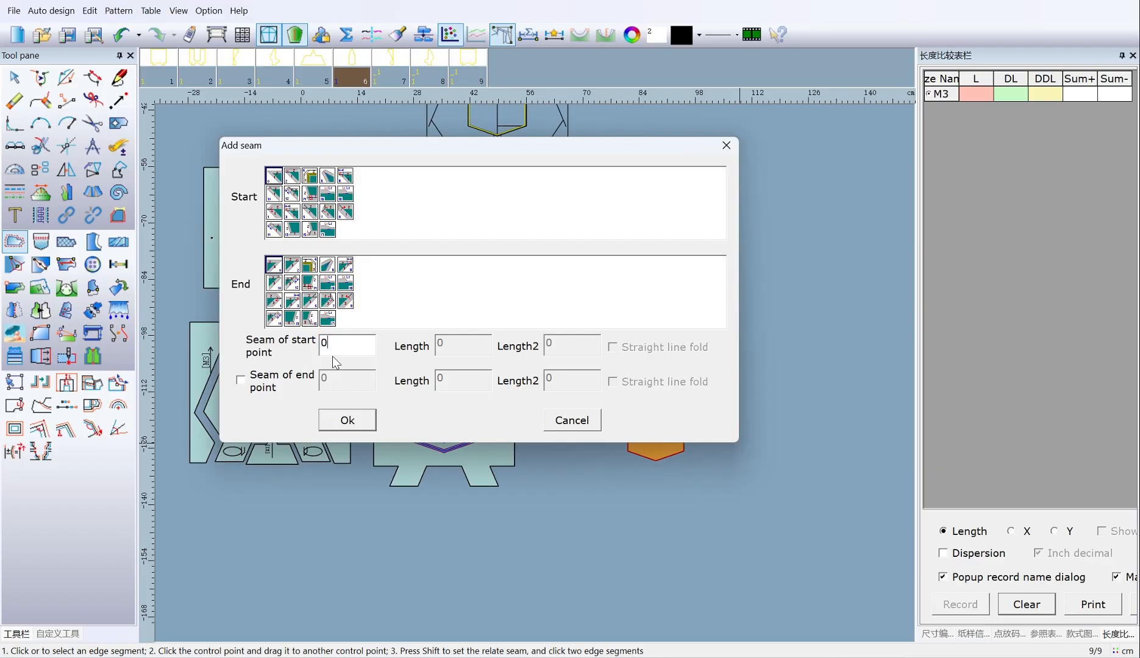
type("3")
key("Return")
scroll(477, 355, "down", 2)
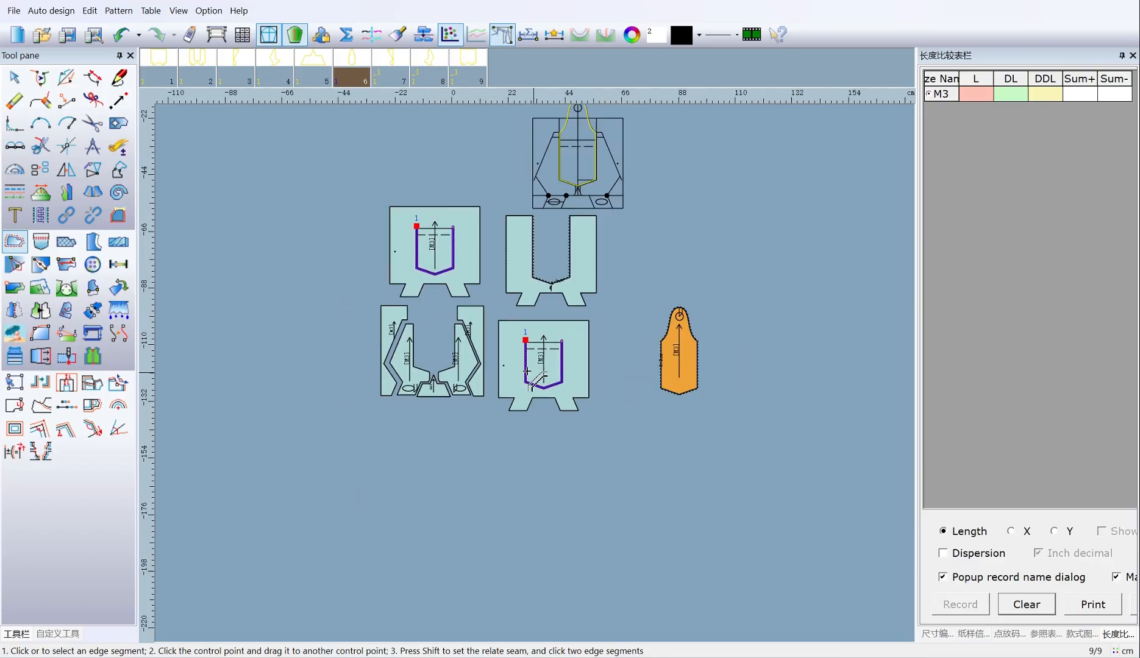
Add a 0.3 cm seam to all edges of the mirrored side pieces and the lower centre piece.
scroll(478, 356, "up", 4)
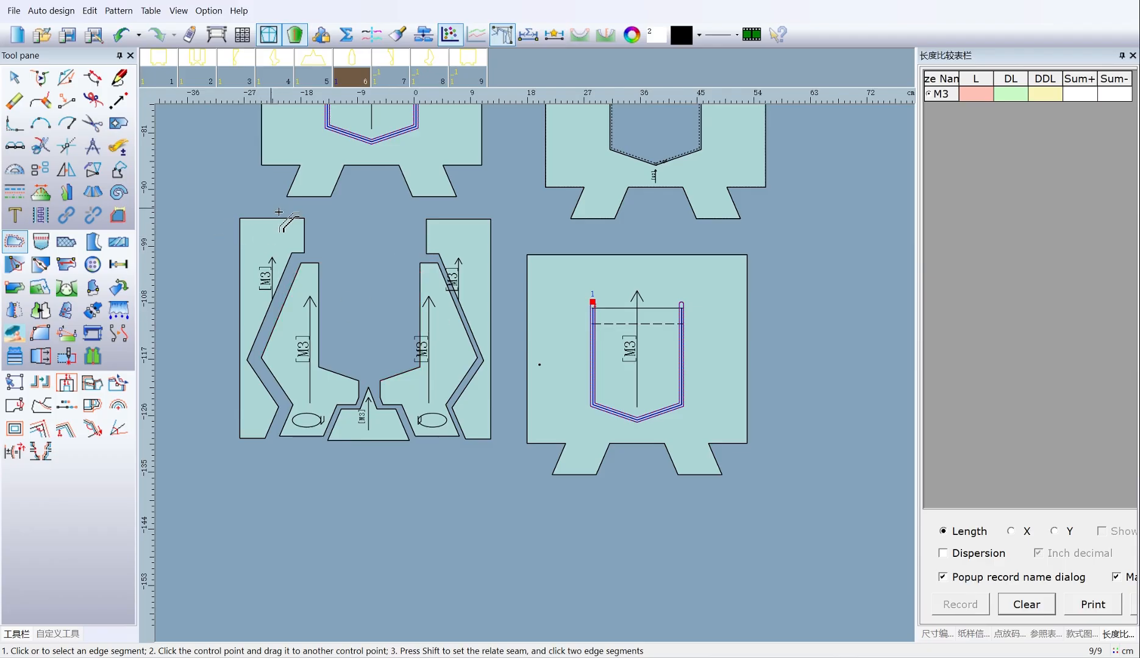
left_click(267, 218)
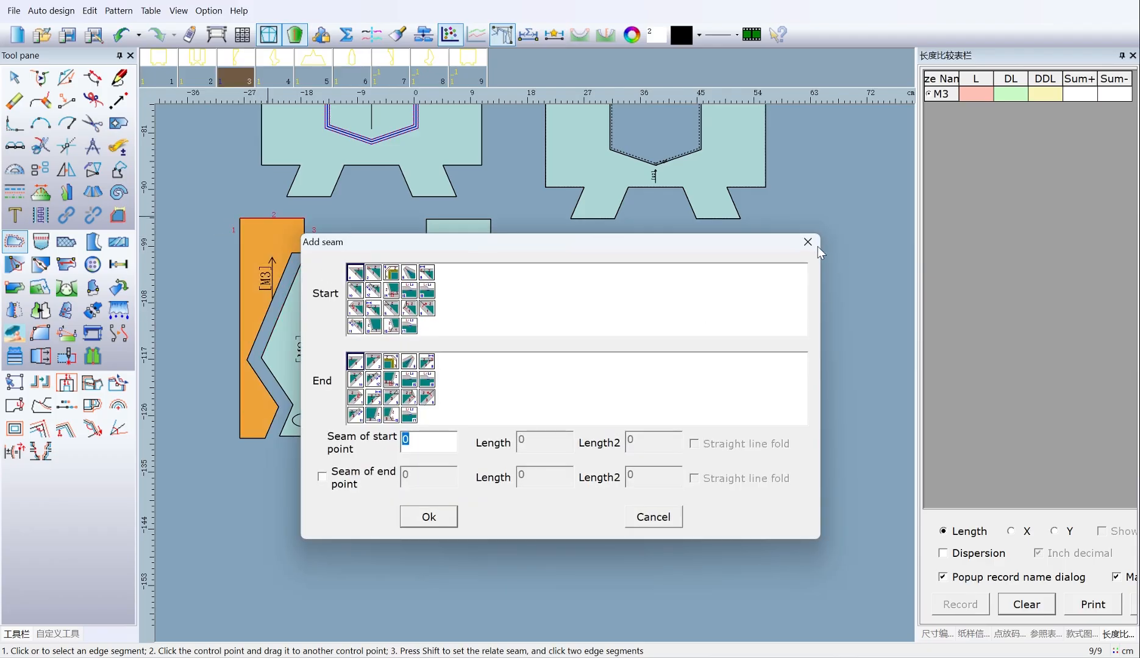
left_click(816, 246)
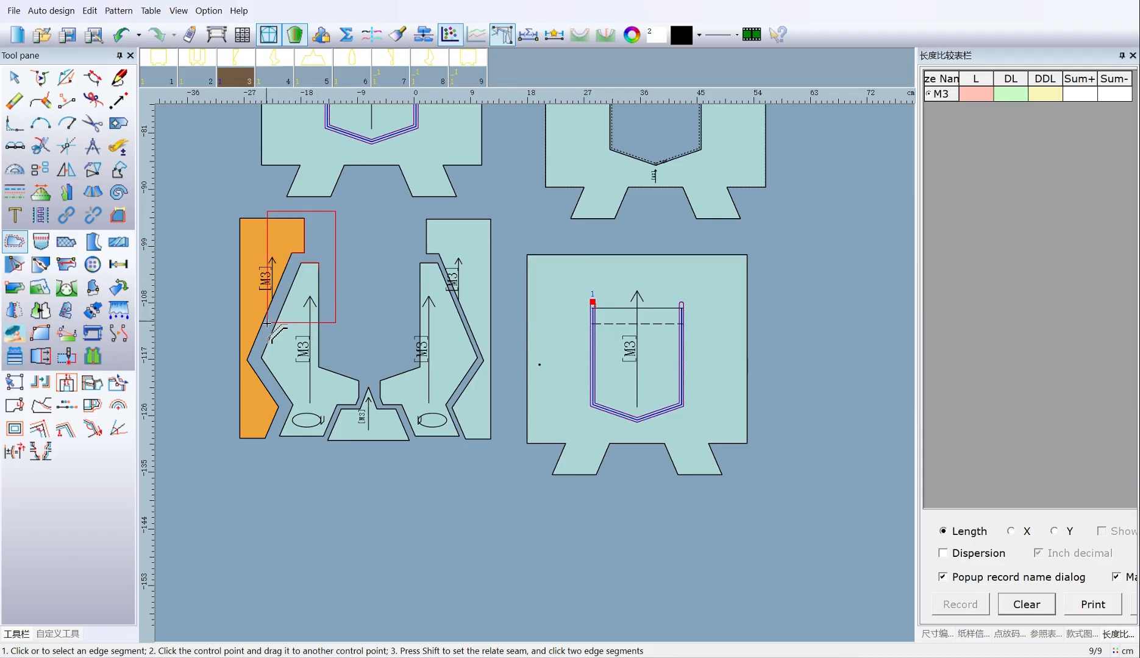
left_click_drag(268, 323, 260, 441)
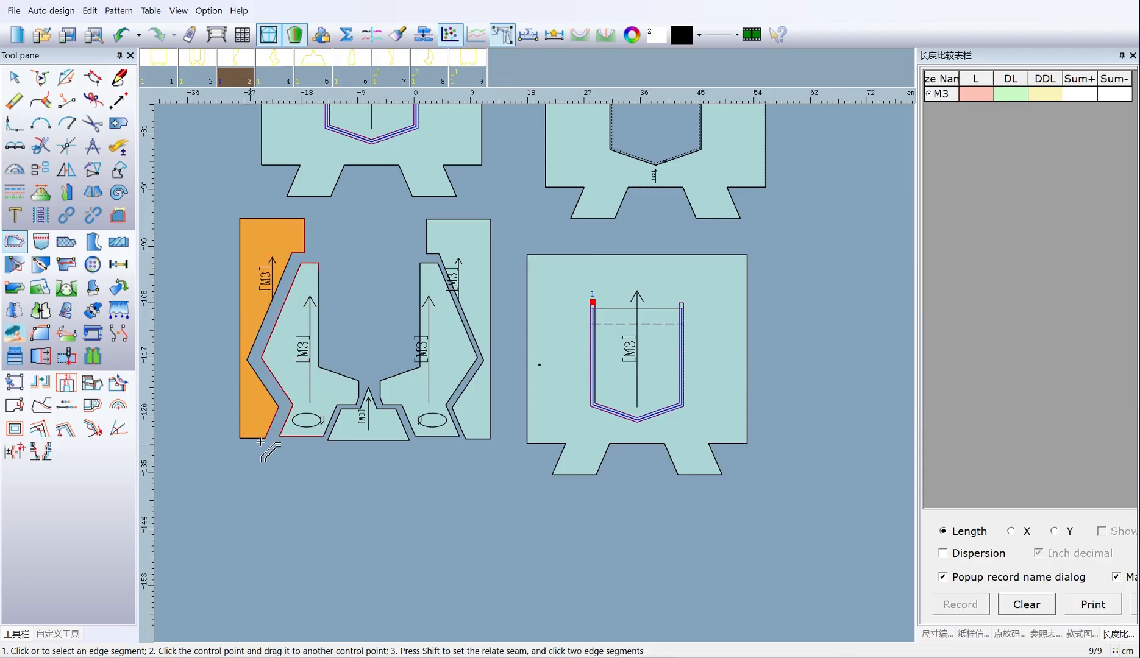
left_click_drag(309, 255, 506, 452)
left_click_drag(208, 219, 531, 466)
right_click(501, 475)
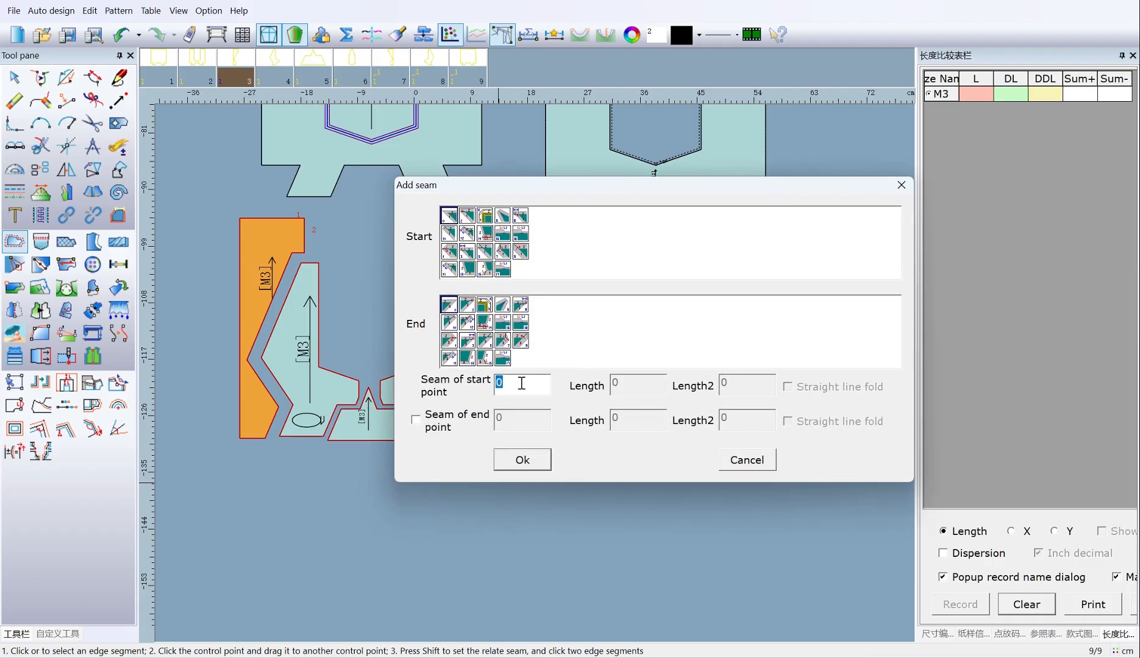
left_click(545, 463)
Set the seam to 0 along the top edges of both outer side pieces and the left piece's outer vertical edge.
mouse_move(220, 214)
left_mouse_down()
mouse_move(332, 250)
mouse_move(529, 243)
mouse_move(517, 242)
left_mouse_up()
right_click(517, 242)
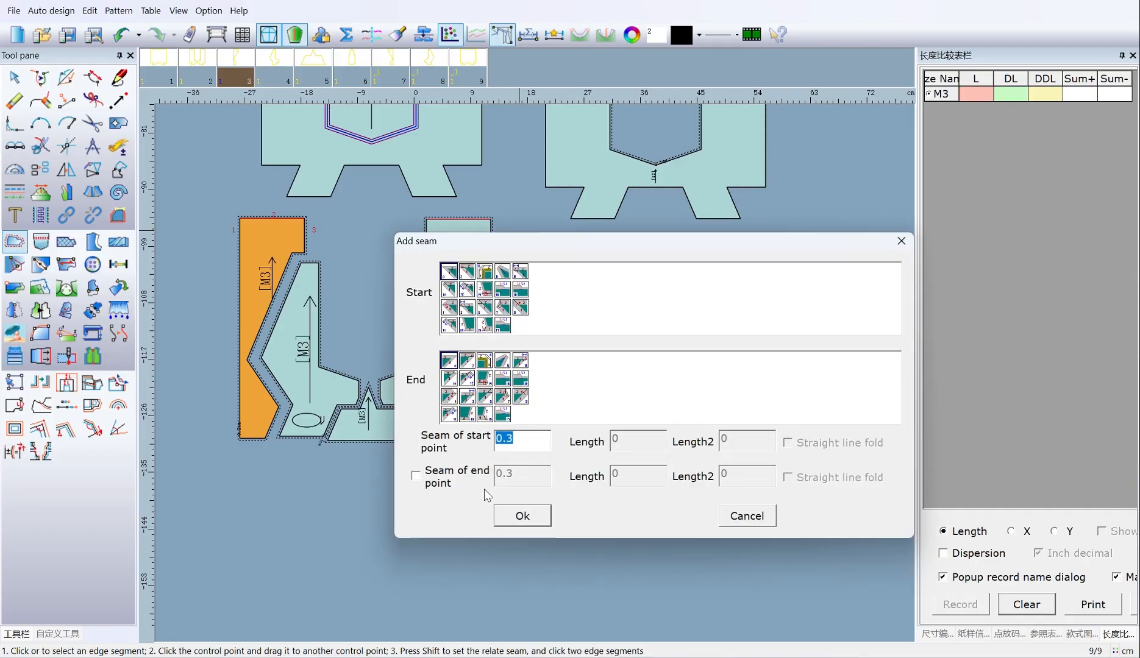
left_click(528, 513)
left_click_drag(218, 192, 256, 473)
right_click(344, 524)
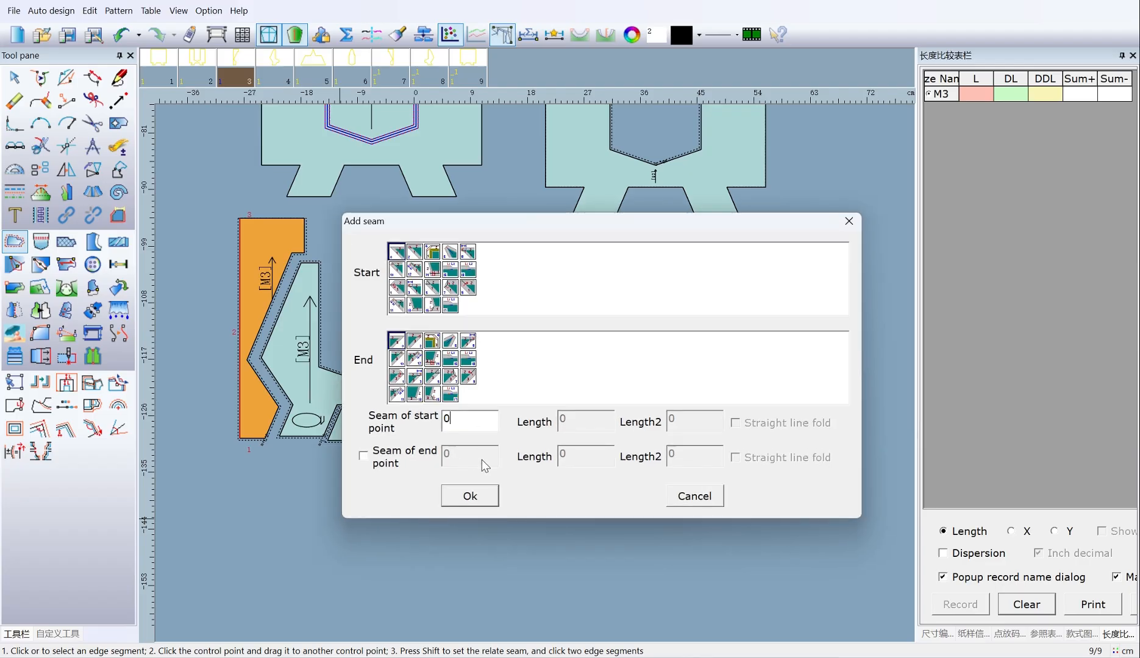
left_click(486, 500)
Set the seam to 0 along the bottom edges of the mirrored pieces and the right side piece's outer vertical edge.
left_click_drag(219, 426, 511, 474)
right_click(482, 479)
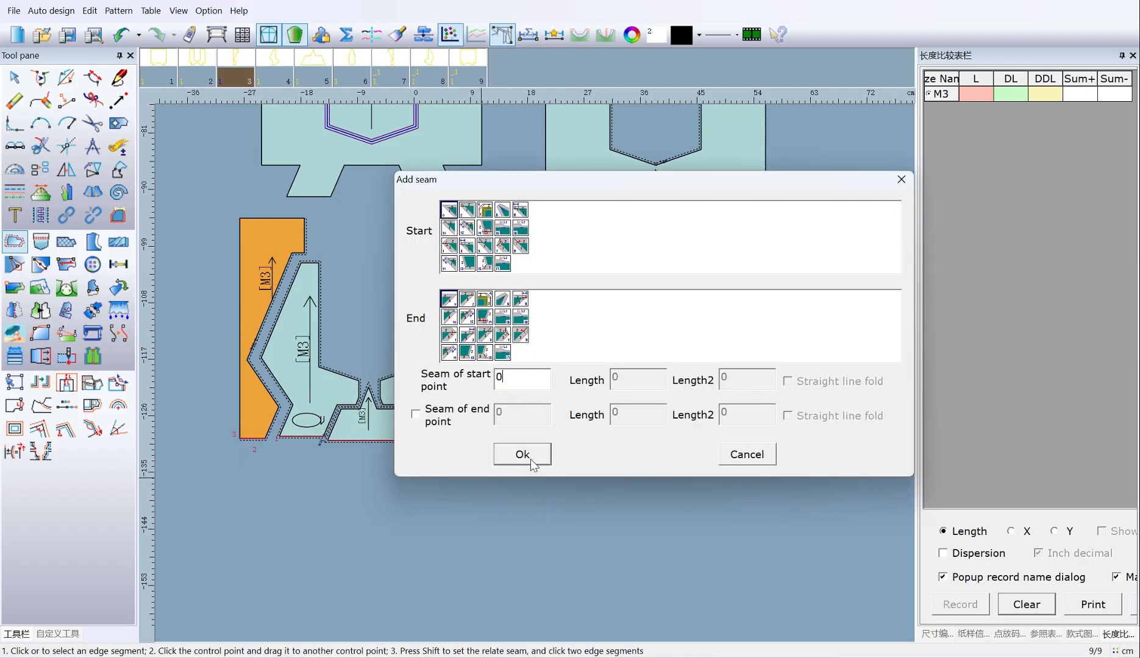
left_click(522, 454)
left_click_drag(478, 206, 515, 465)
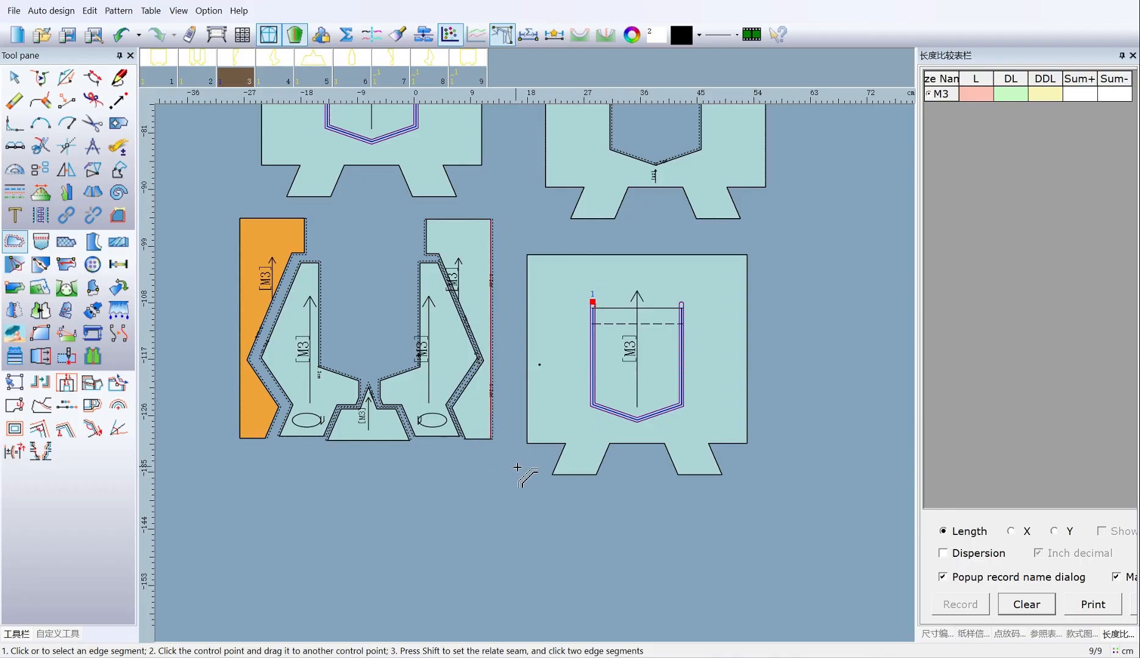
right_click(523, 390)
left_click(522, 387)
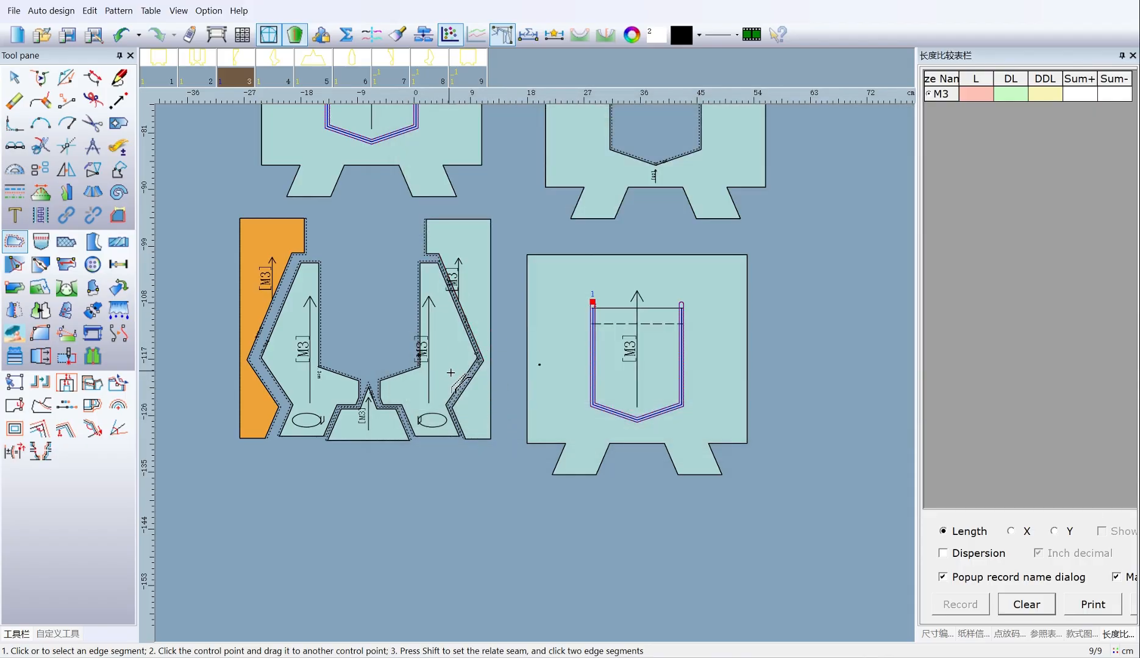
Move the flap pattern back beside the right edge of the copied body pattern.
scroll(641, 268, "down", 3)
scroll(548, 393, "up", 2)
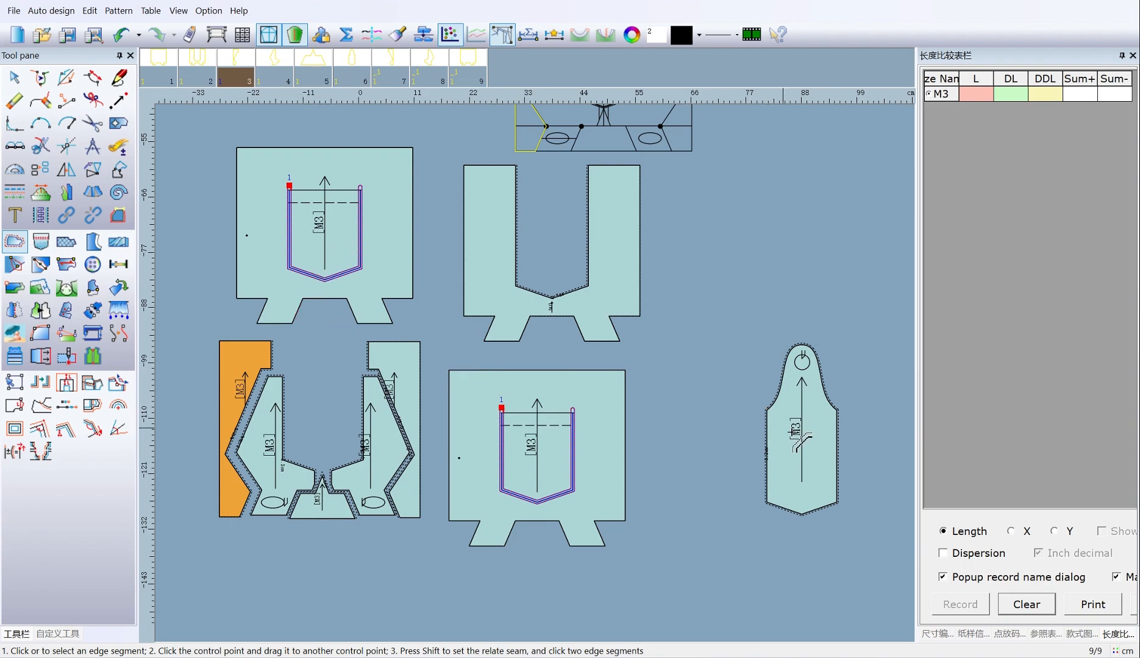
left_click_drag(806, 439, 685, 428)
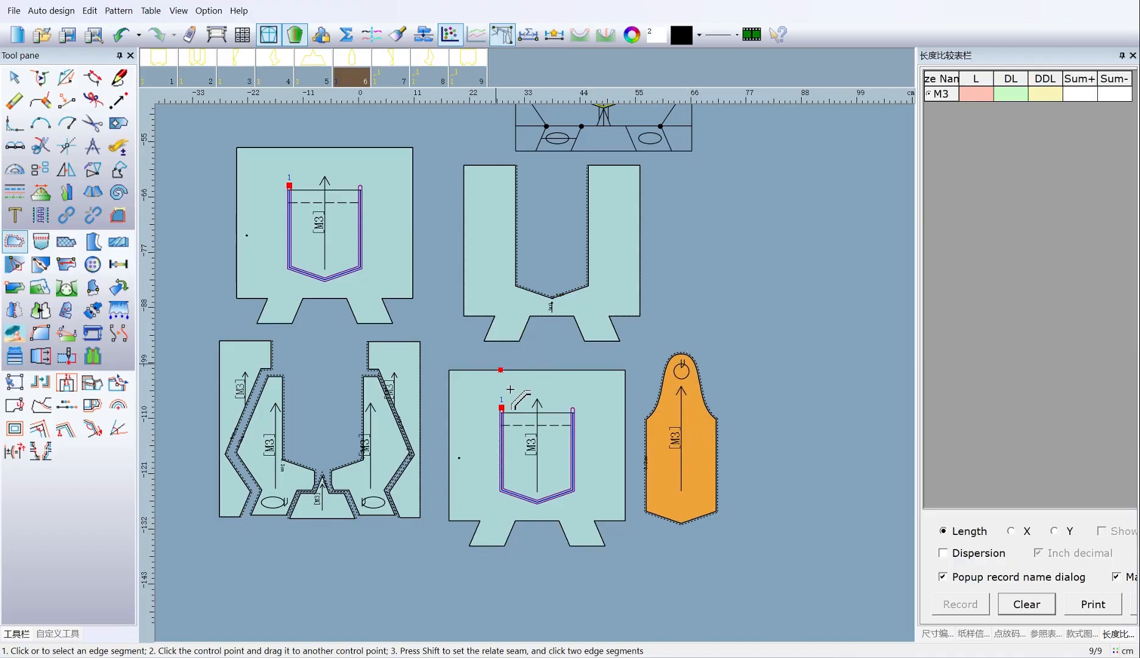